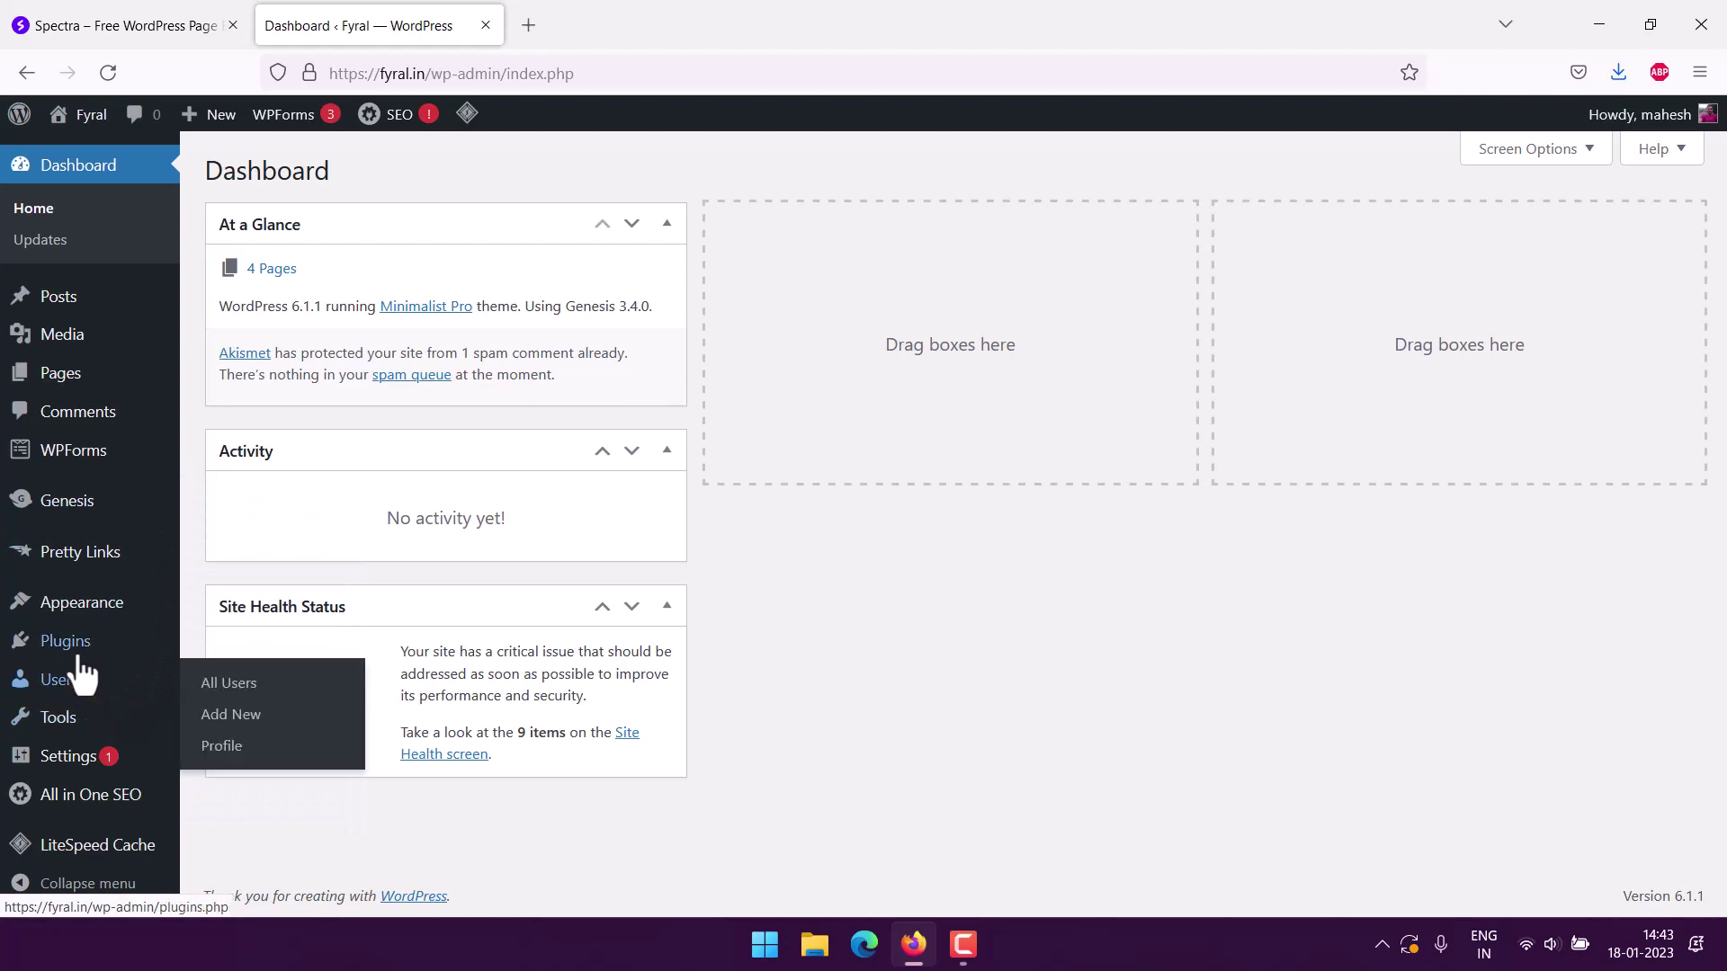
Search the WordPress plugin directory for "spectra"
{"action": "left_click", "coordinate": [212, 679]}
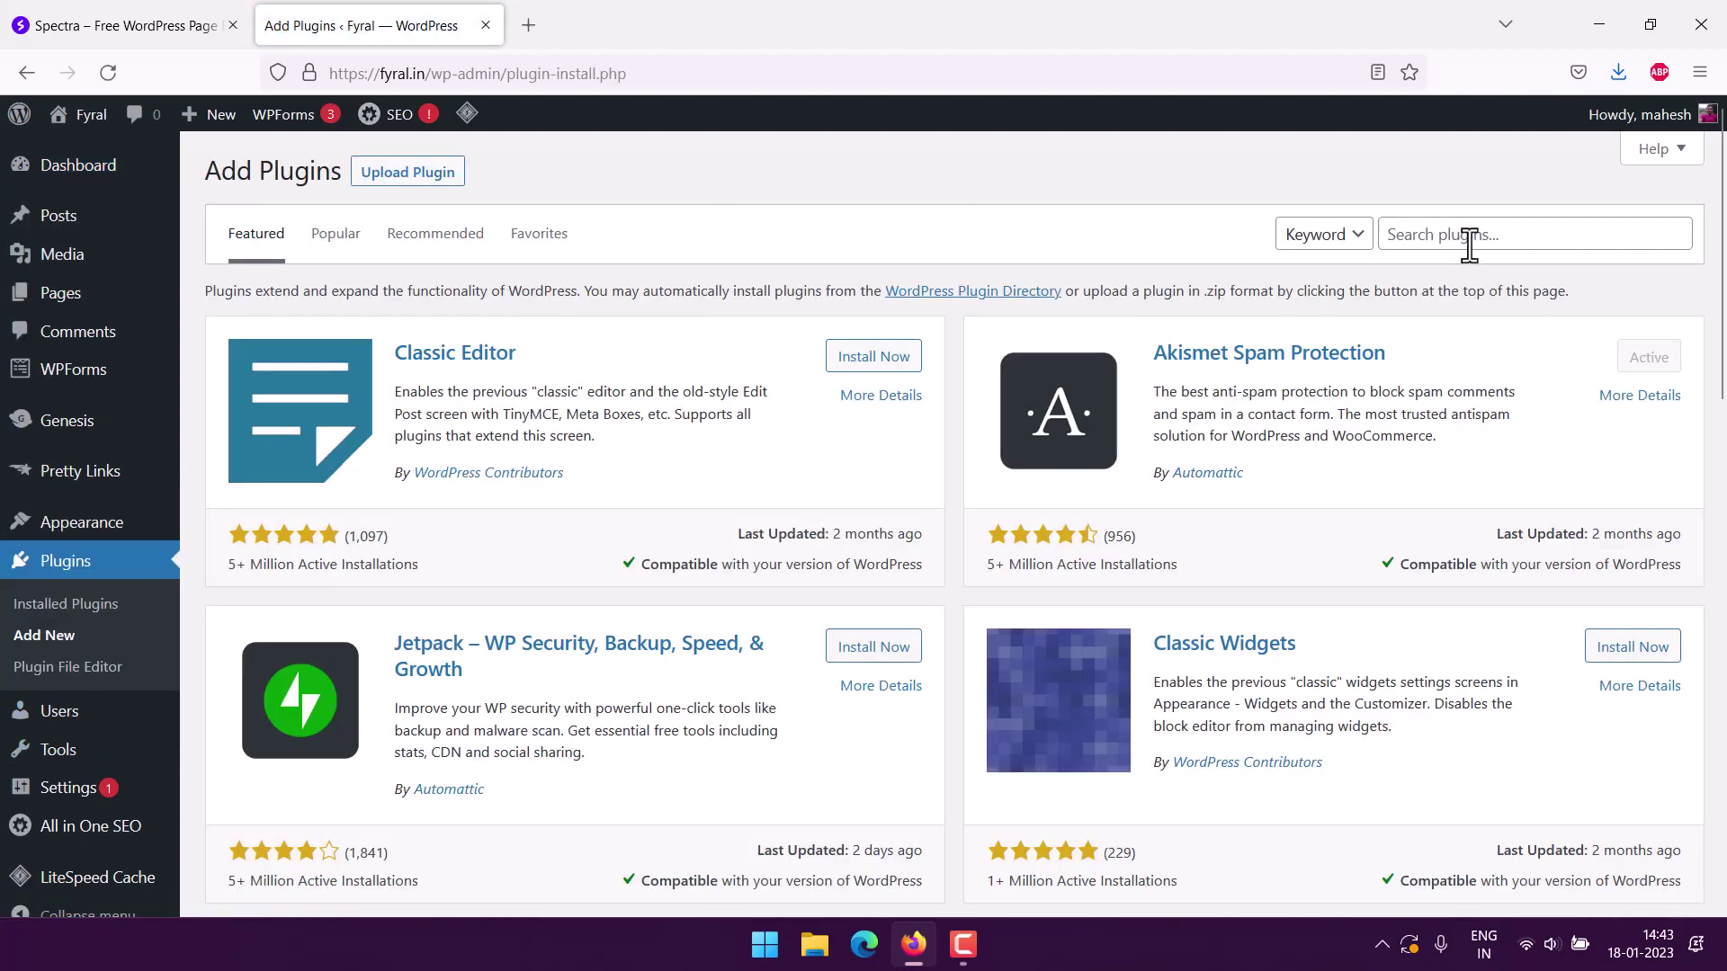
{"action": "left_click", "coordinate": [1468, 235]}
{"action": "type", "text": "spectra"}
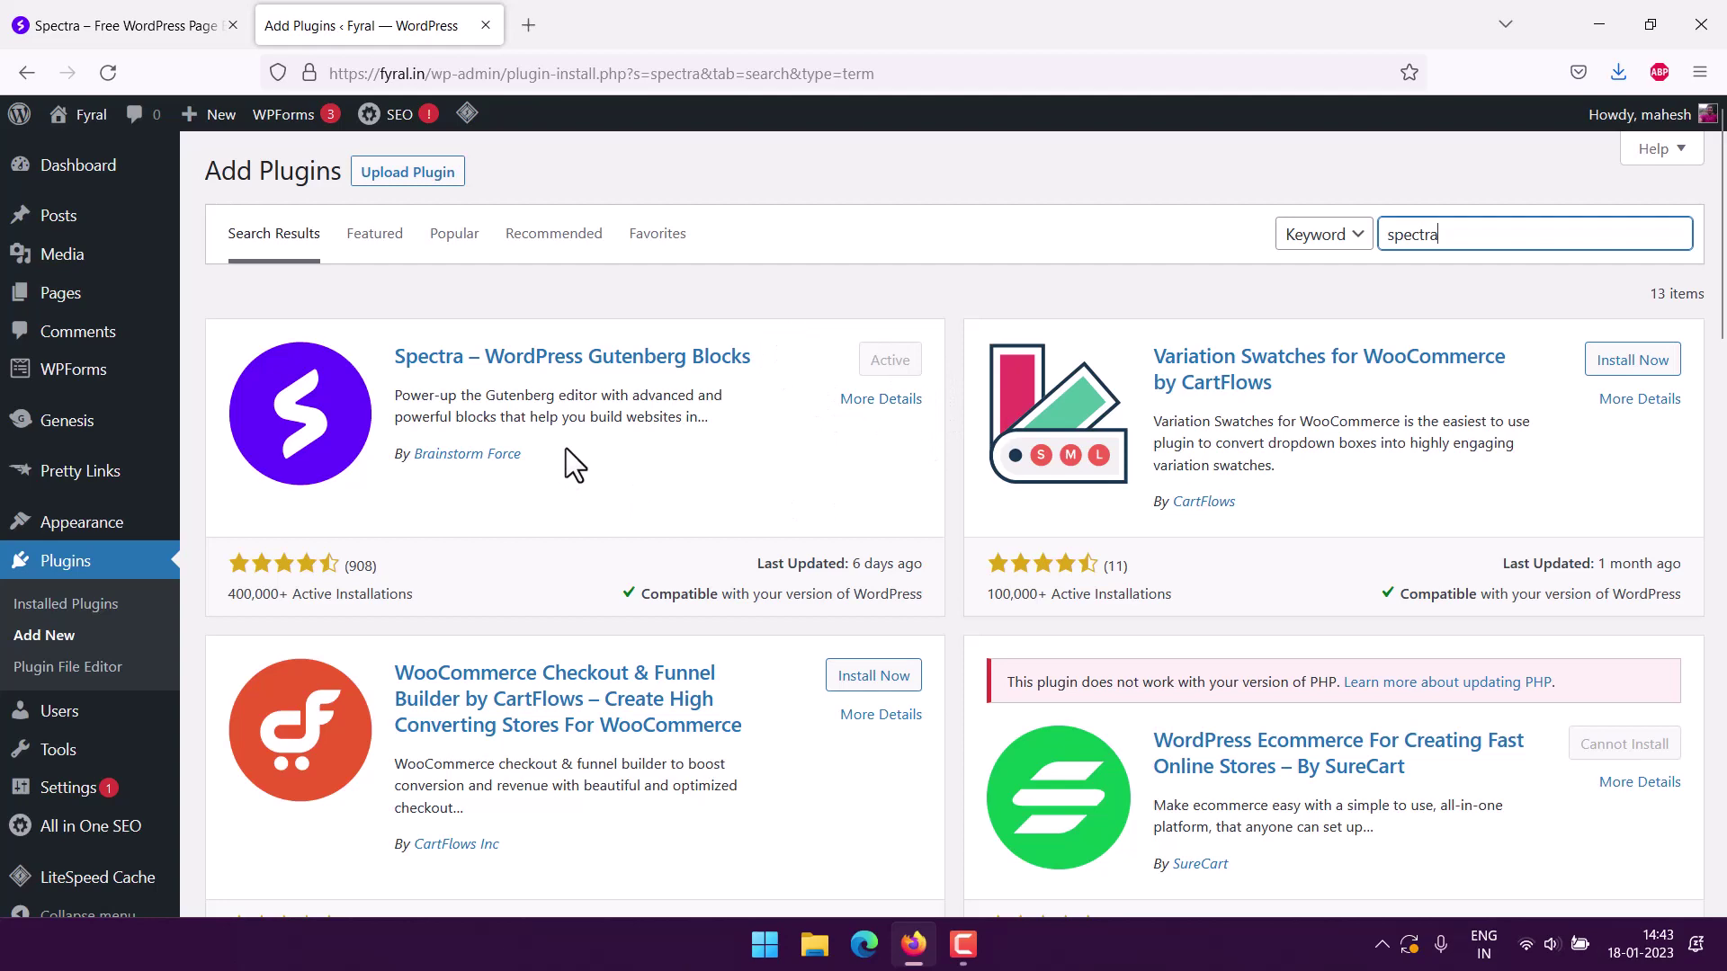
Find Spectra among the installed plugins and open its settings page
{"action": "left_click", "coordinate": [115, 608]}
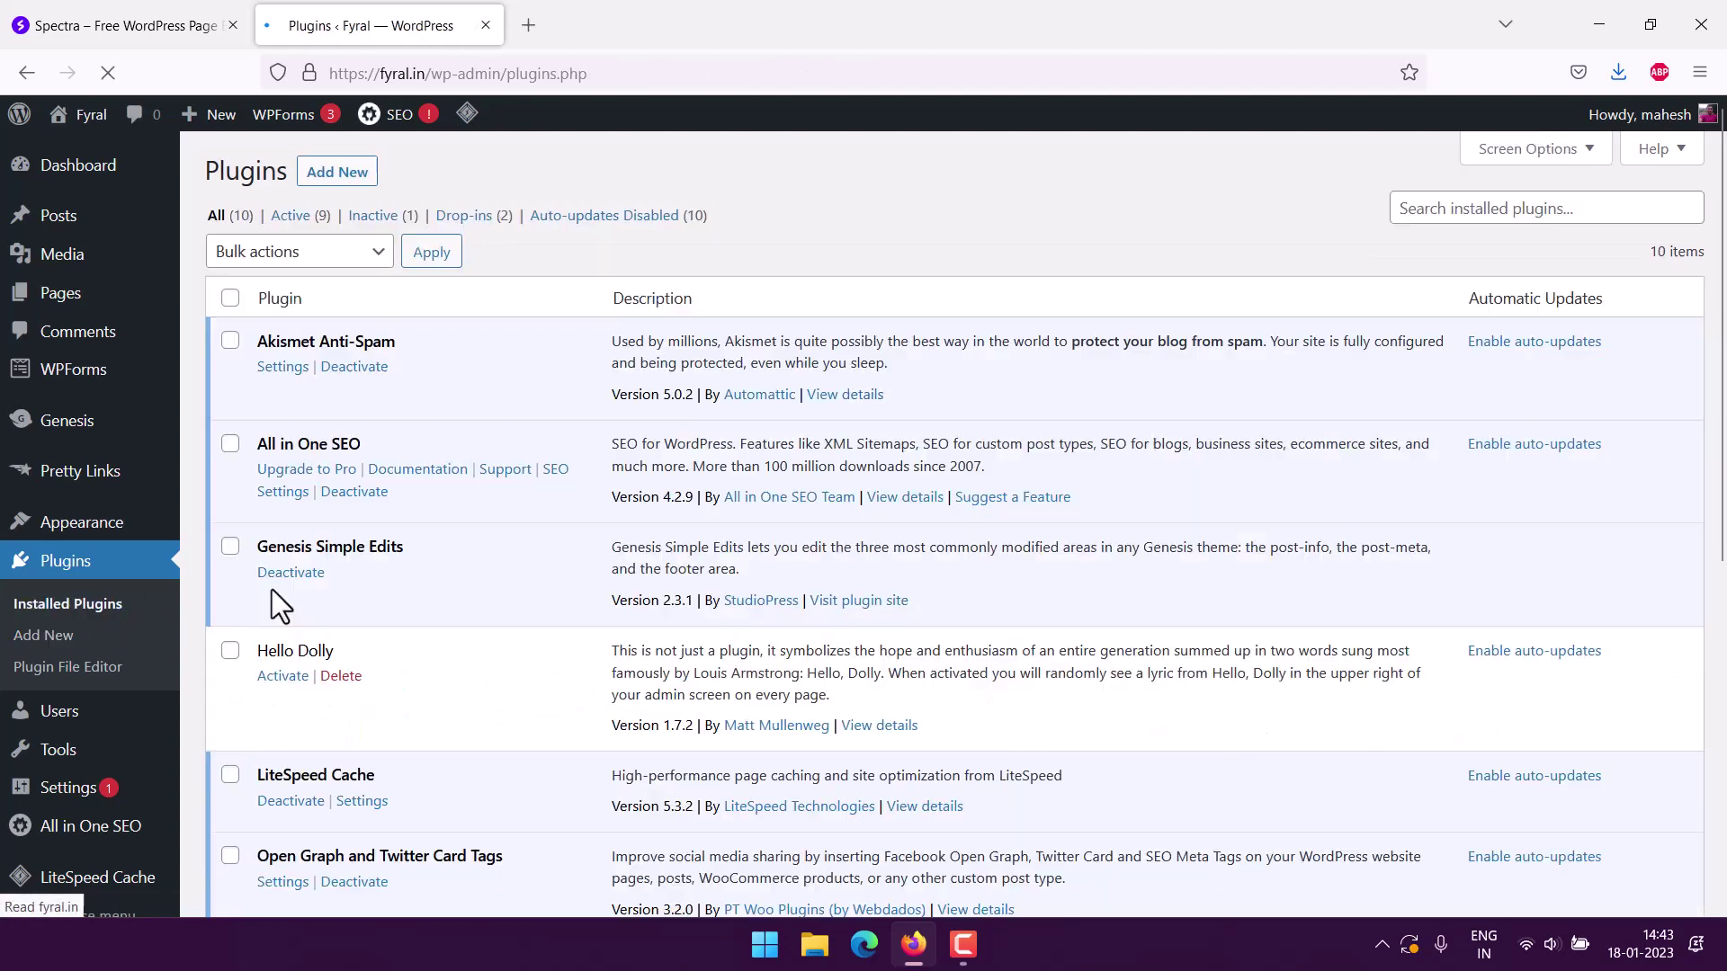
{"action": "scroll", "coordinate": [590, 500], "scroll_direction": "down", "scroll_amount": 5}
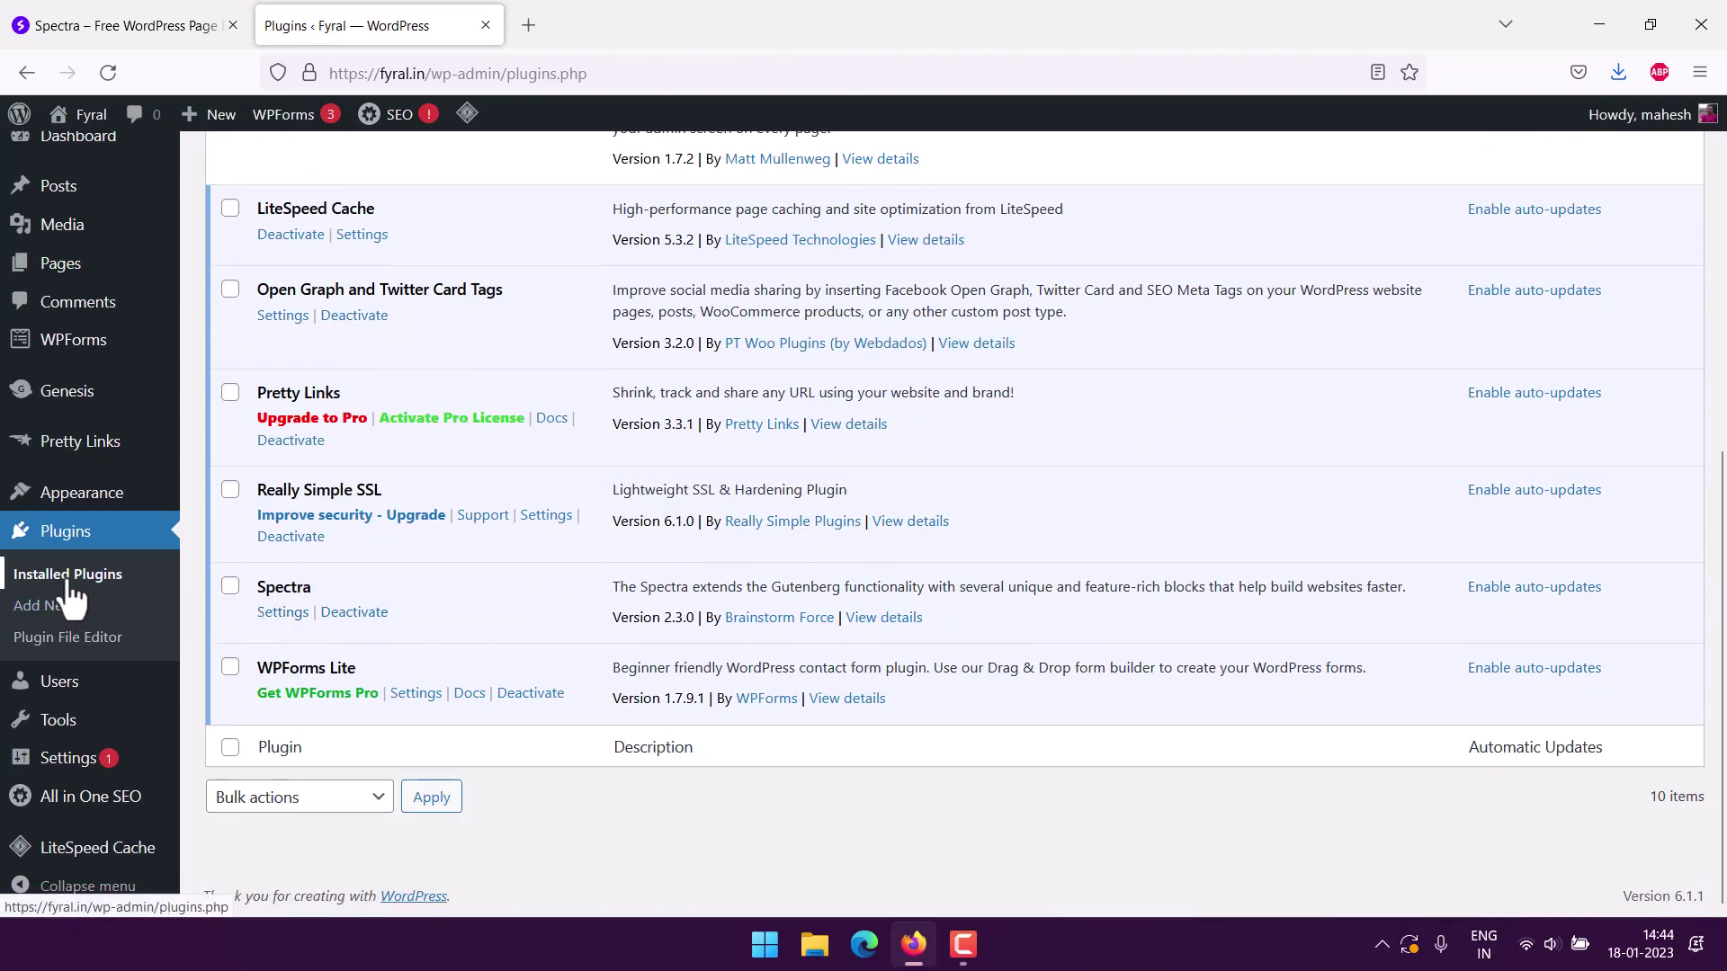
{"action": "left_click", "coordinate": [282, 611]}
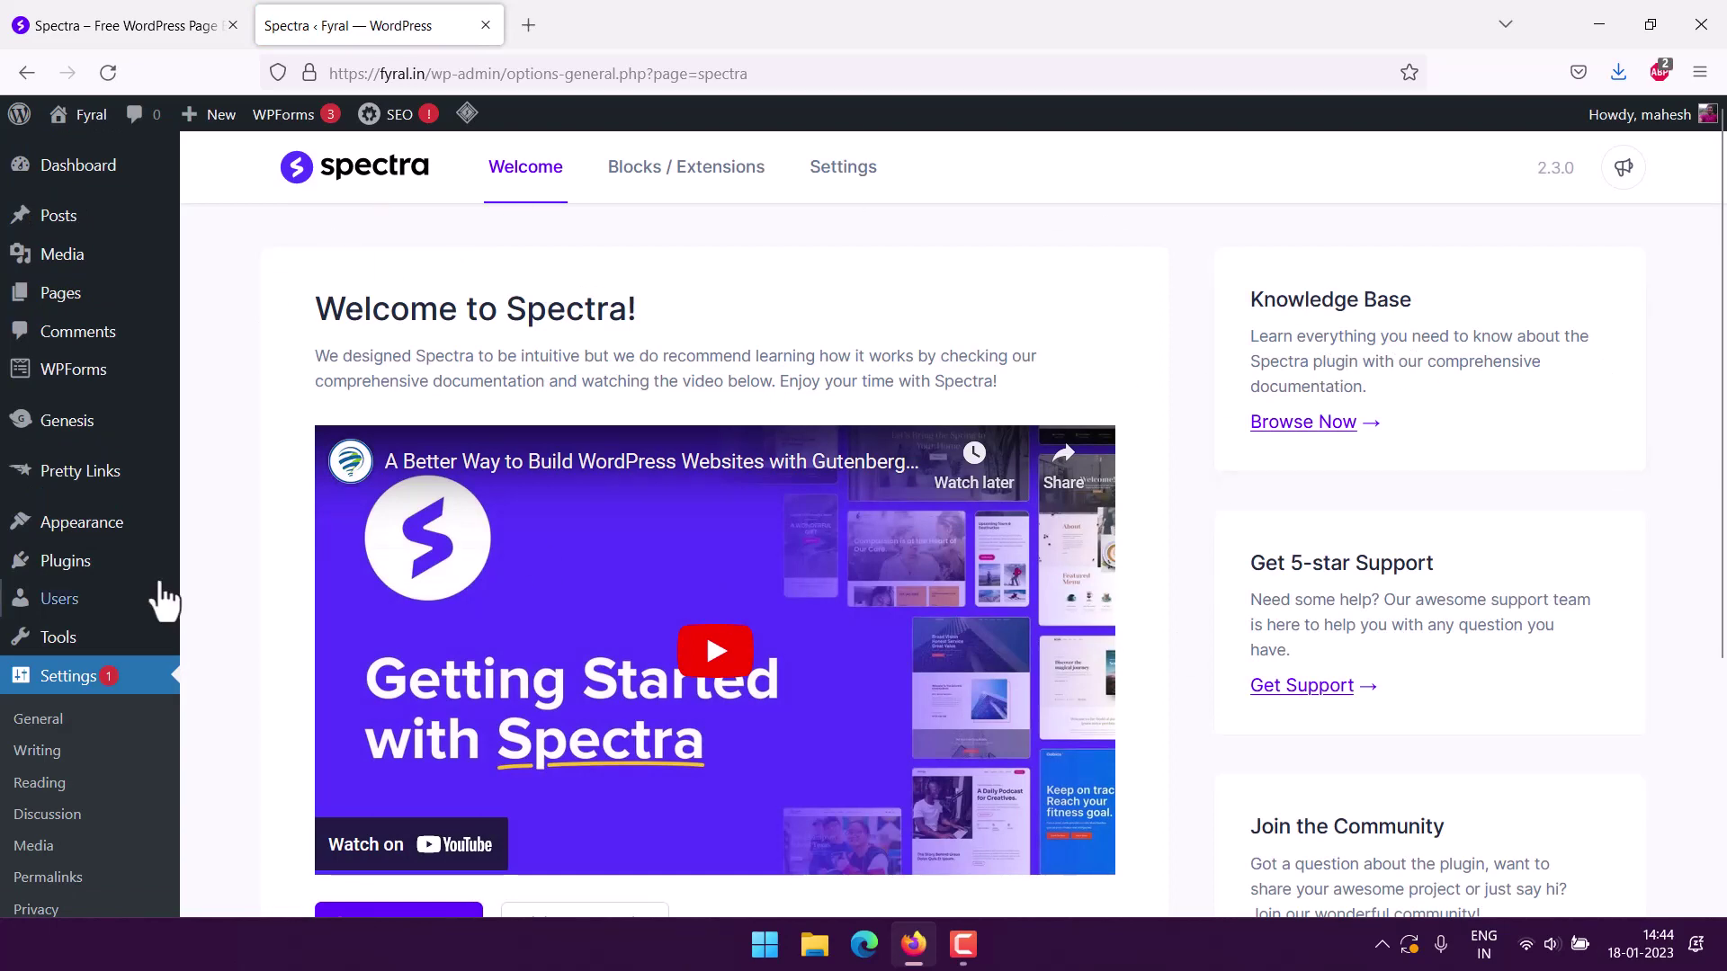
Look over Spectra's welcome page and show its list of blocks and extensions
{"action": "scroll", "coordinate": [173, 556], "scroll_direction": "down", "scroll_amount": 3}
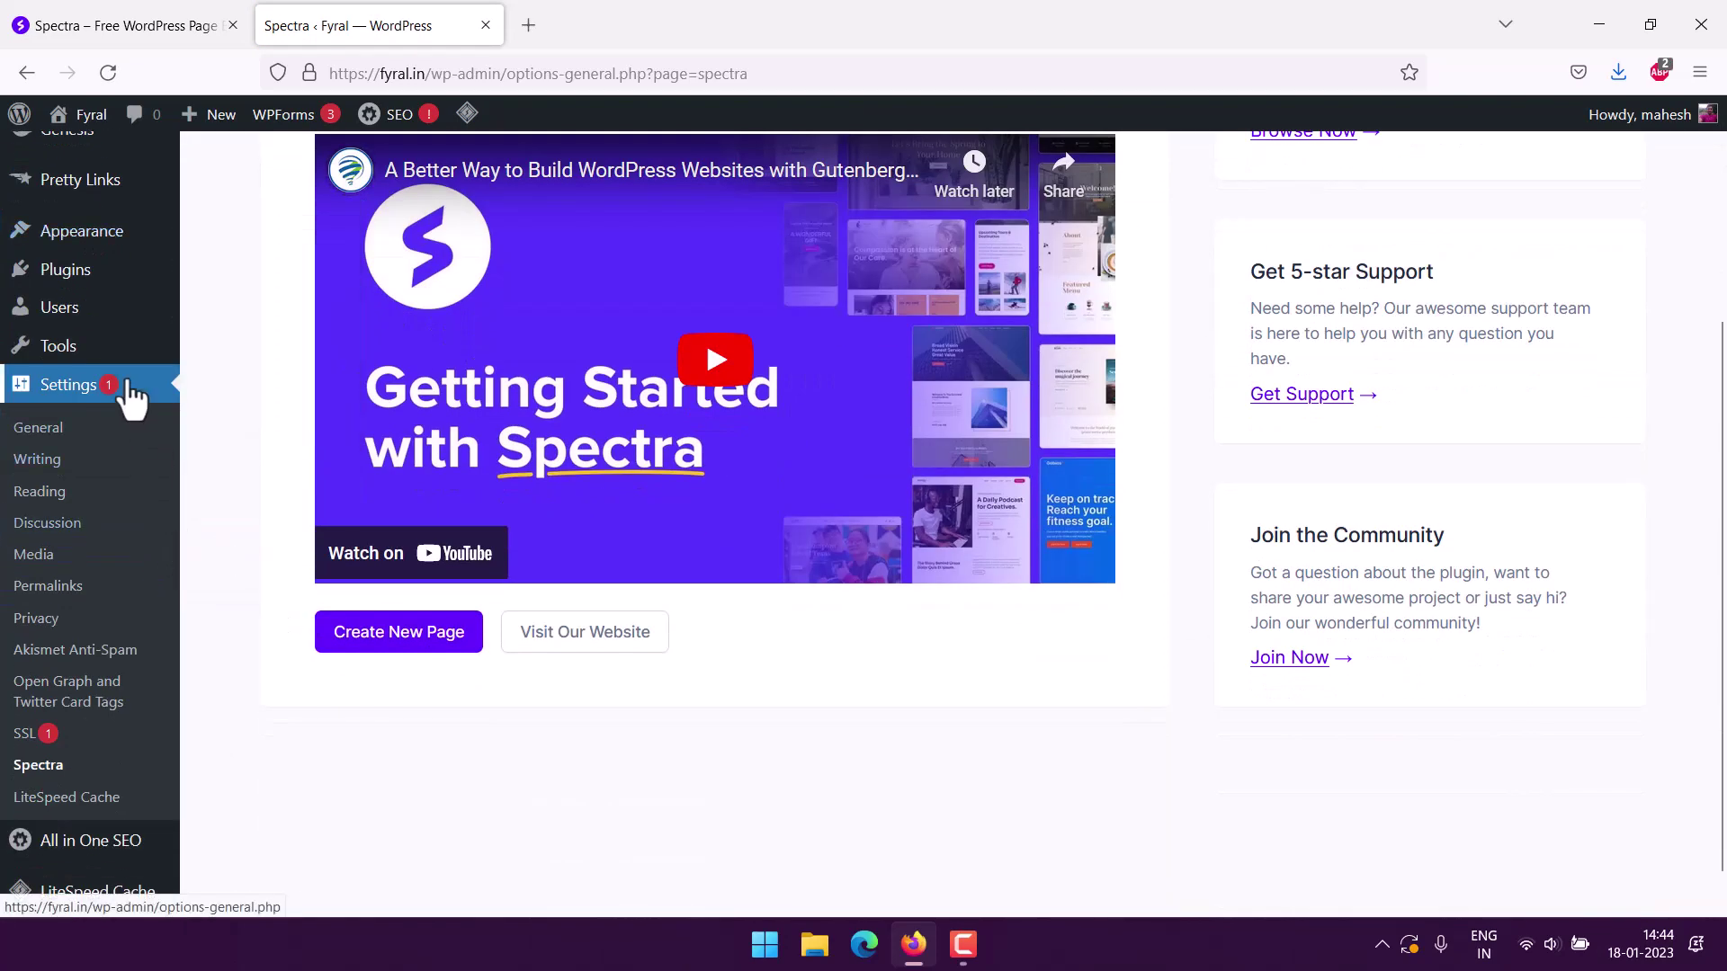
{"action": "left_click", "coordinate": [40, 775]}
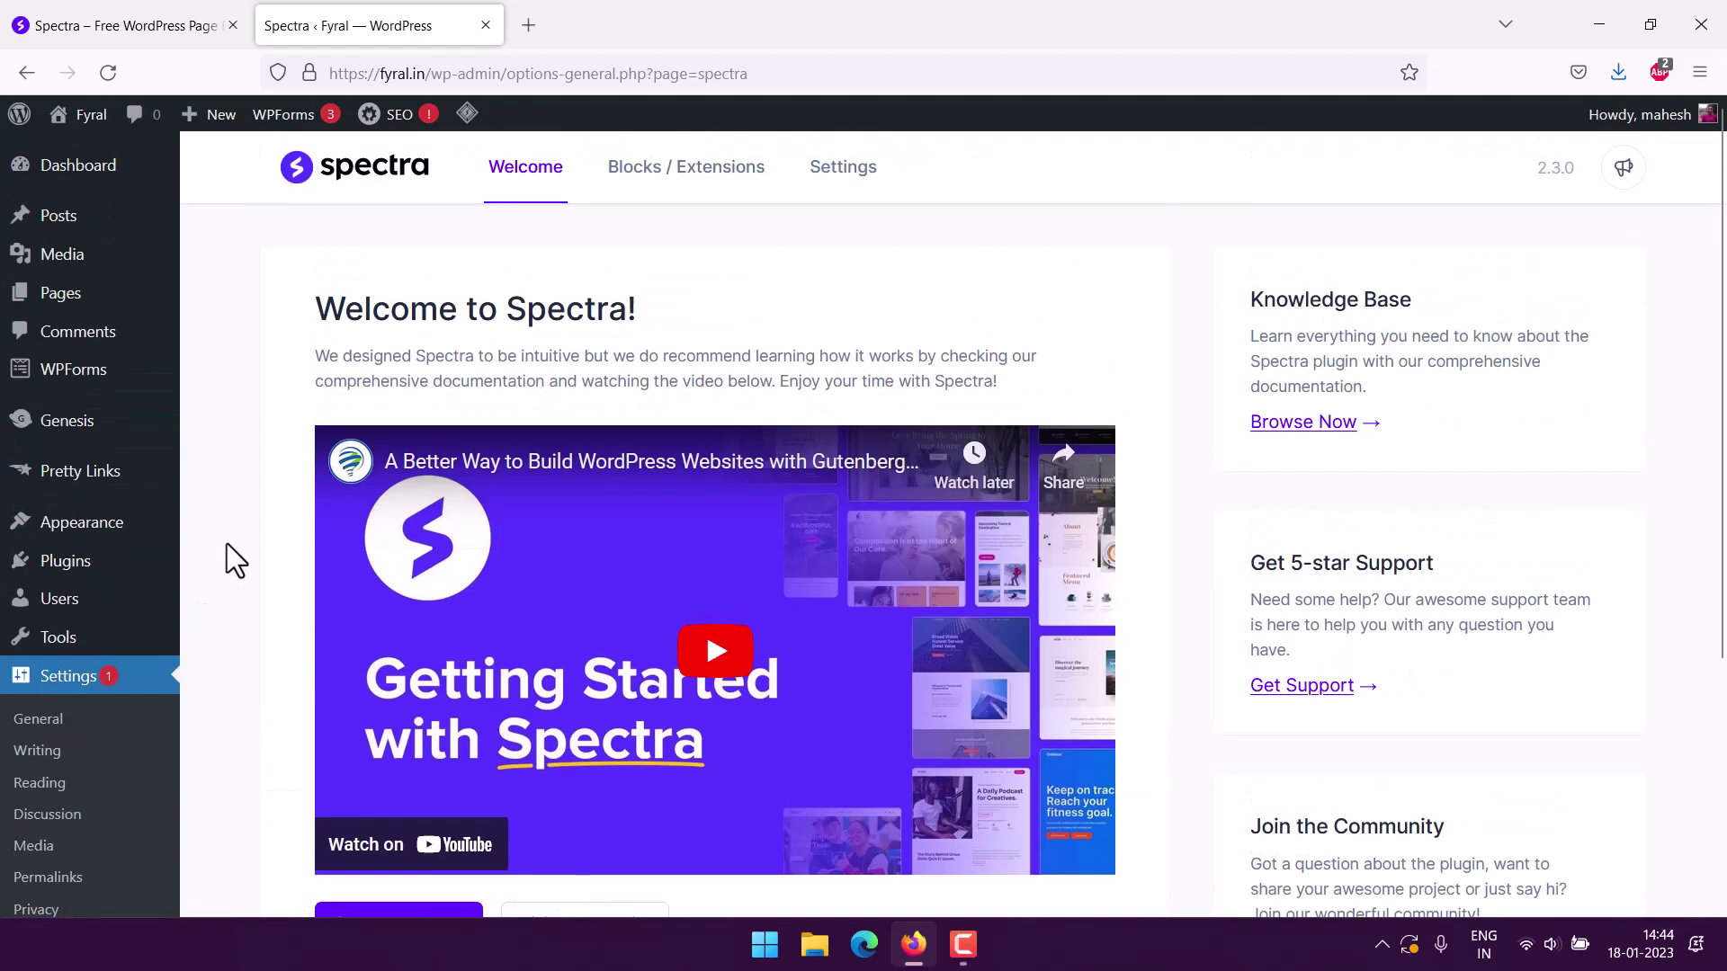
{"action": "left_click", "coordinate": [662, 187]}
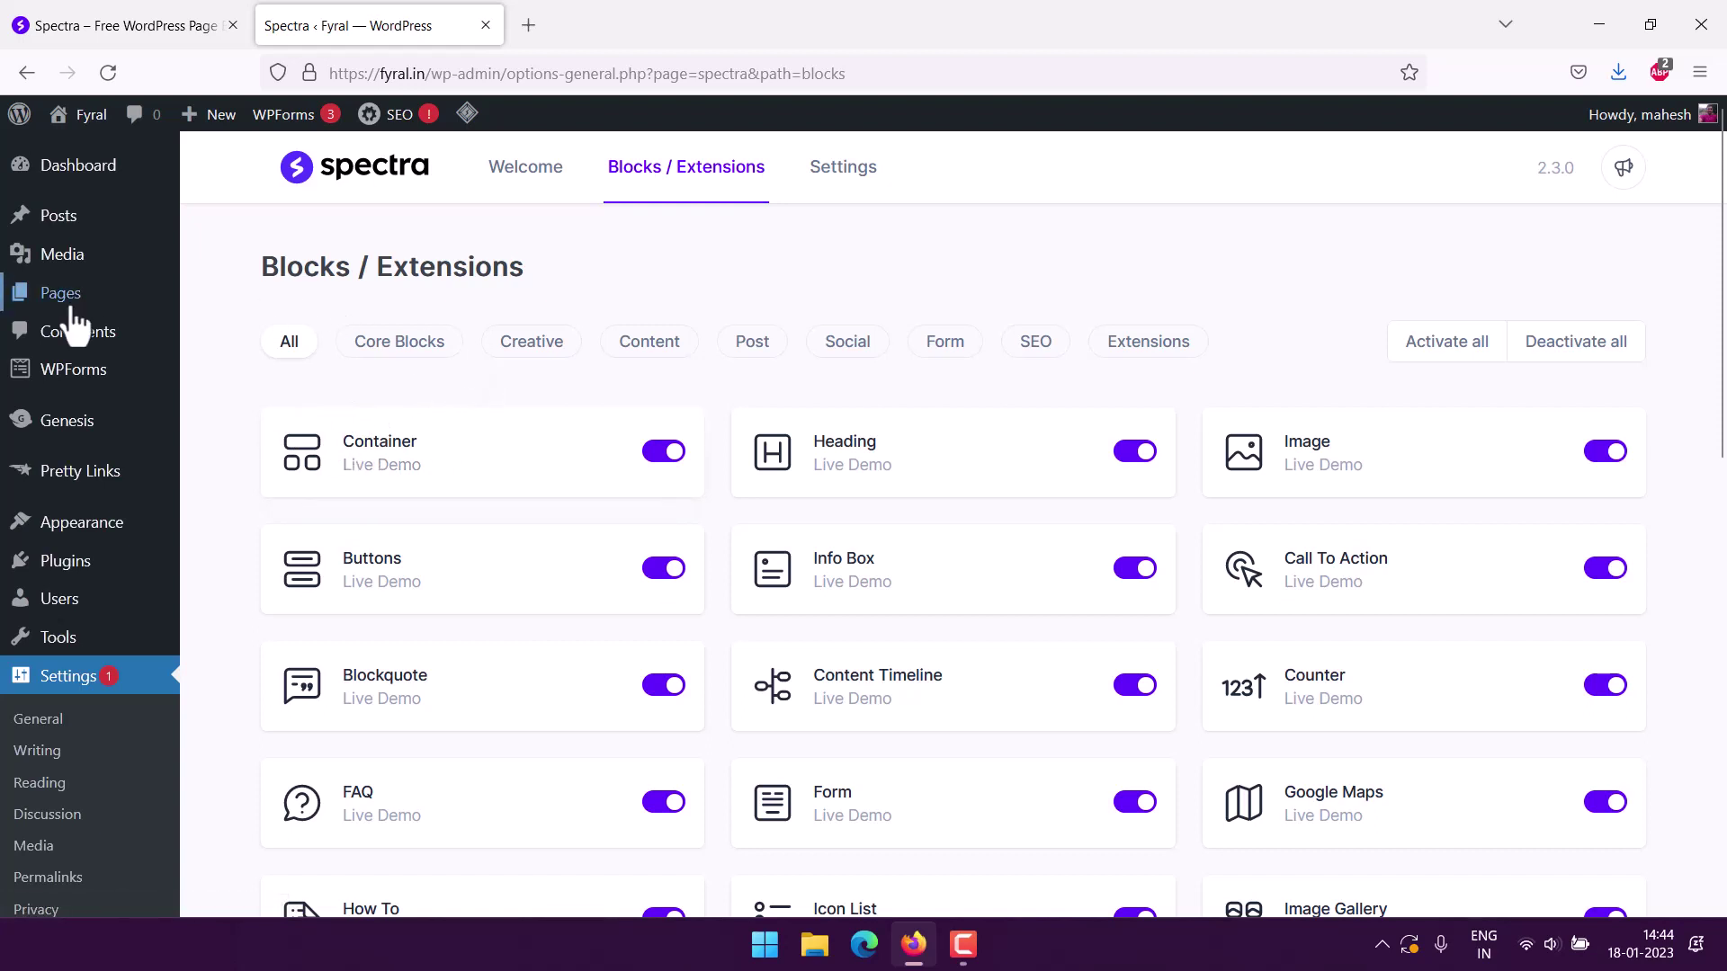
Open the Sample page for editing and dismiss the autosave notice
{"action": "mouse_move", "coordinate": [76, 310]}
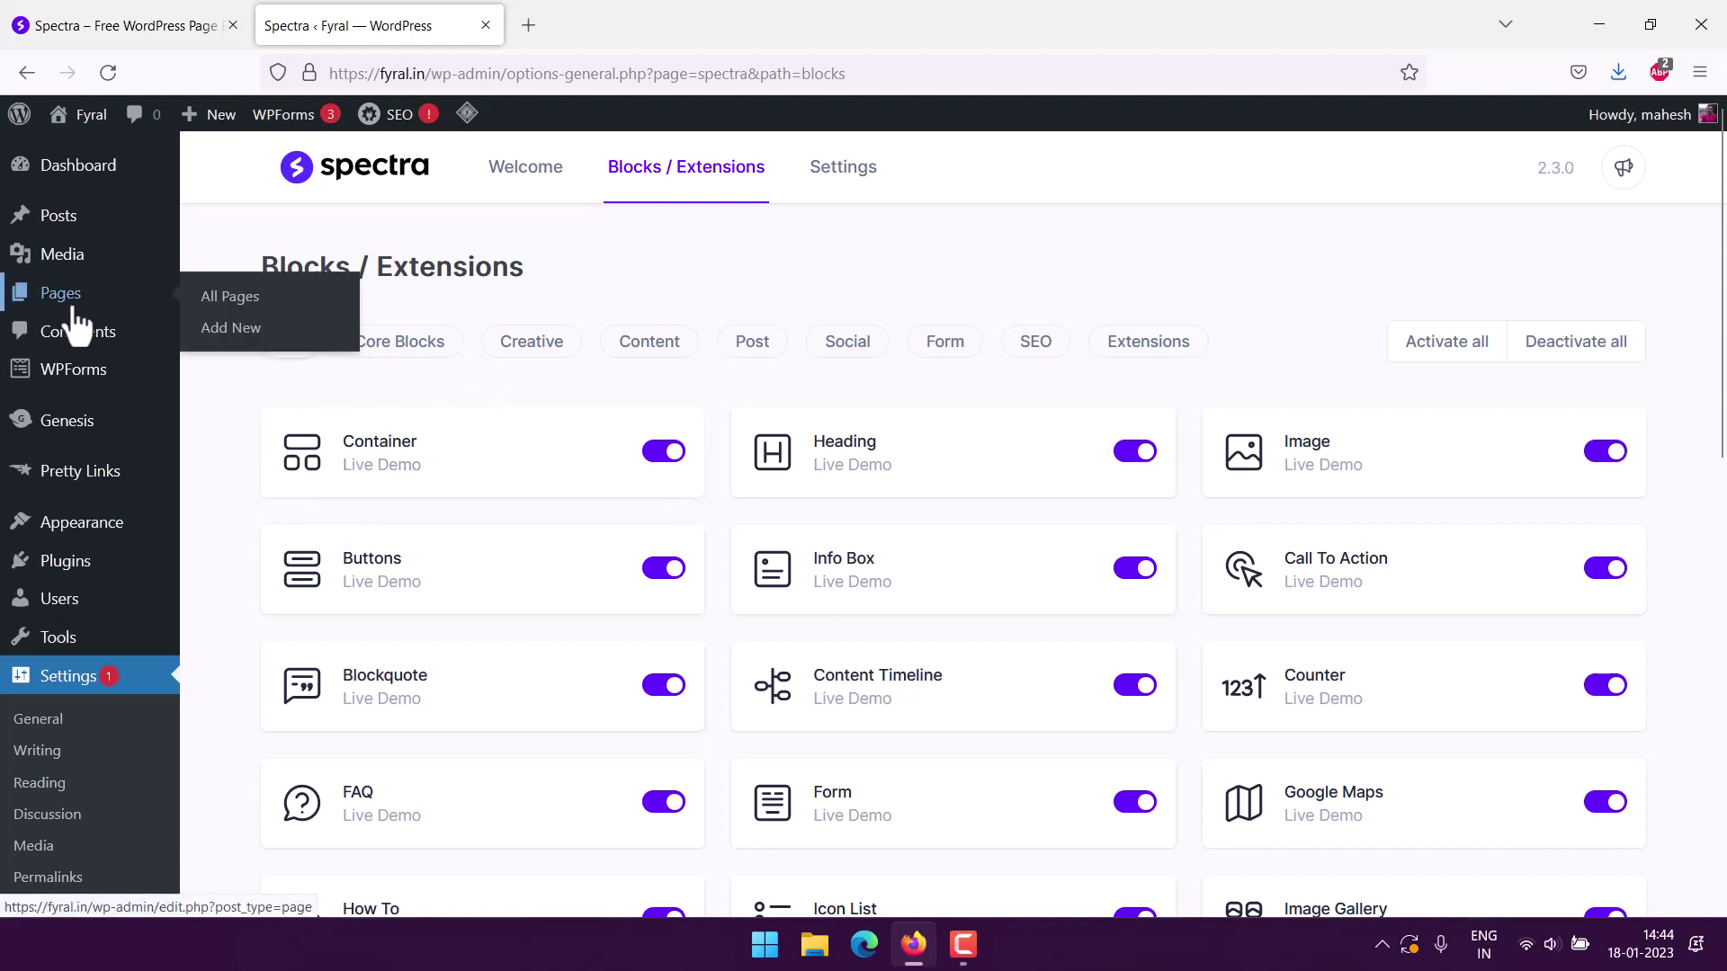
{"action": "left_click", "coordinate": [231, 297]}
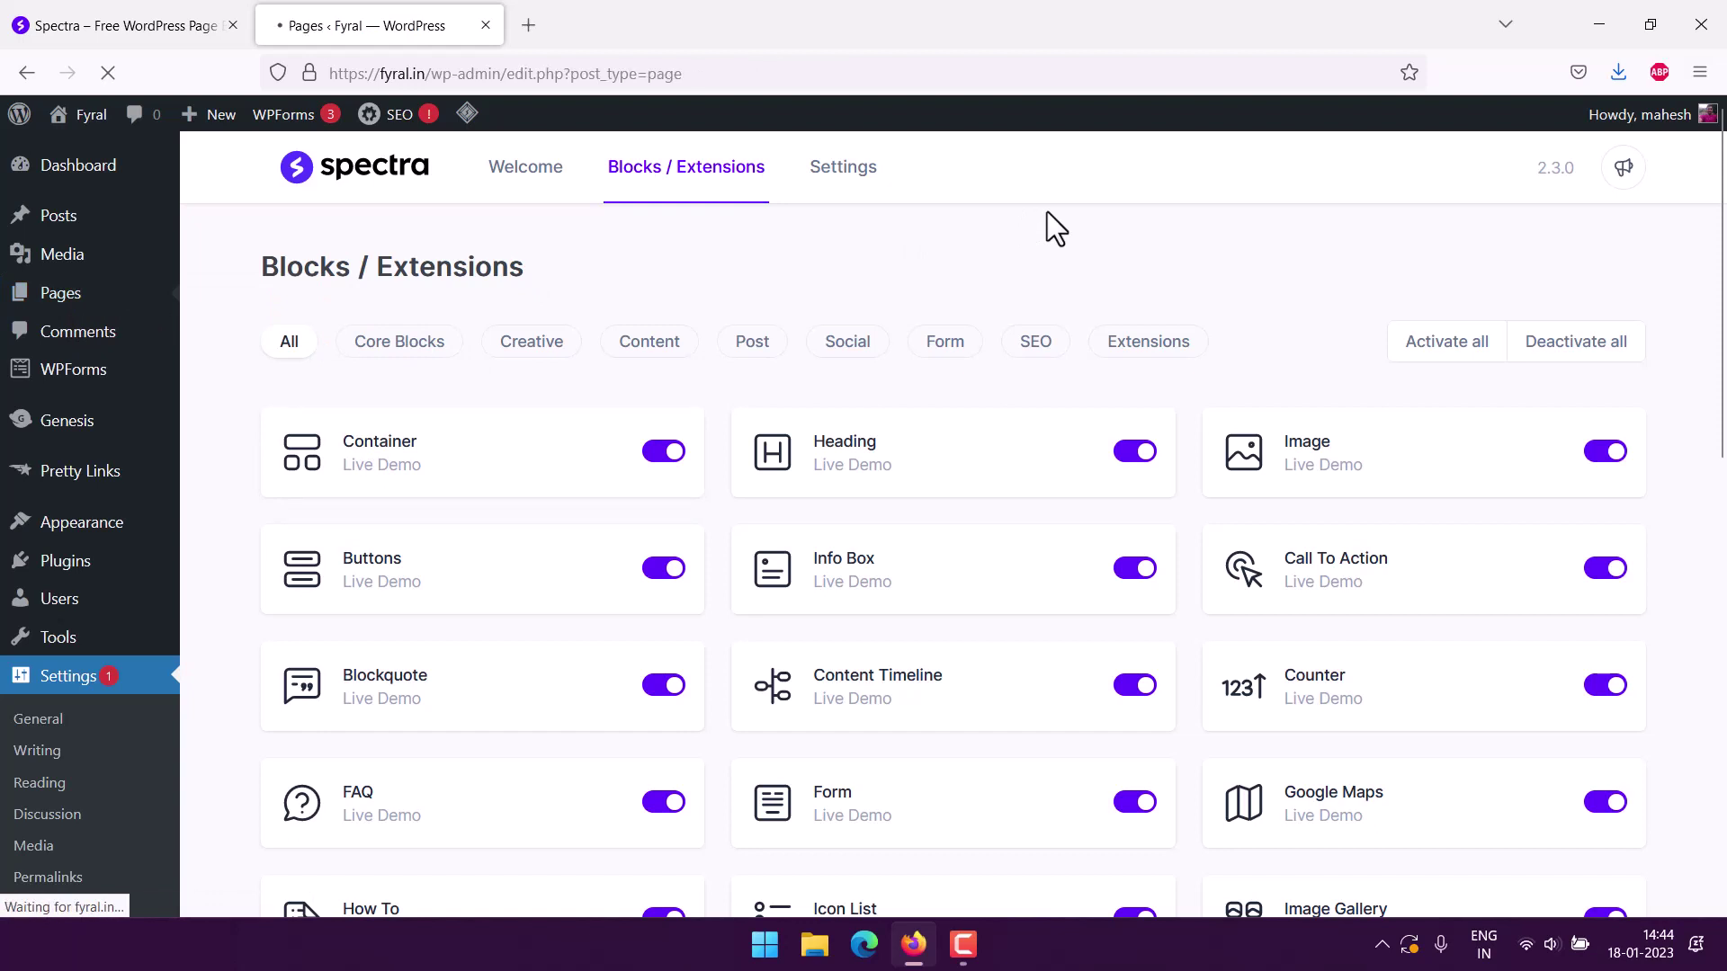
{"action": "scroll", "coordinate": [546, 562], "scroll_direction": "down", "scroll_amount": 1}
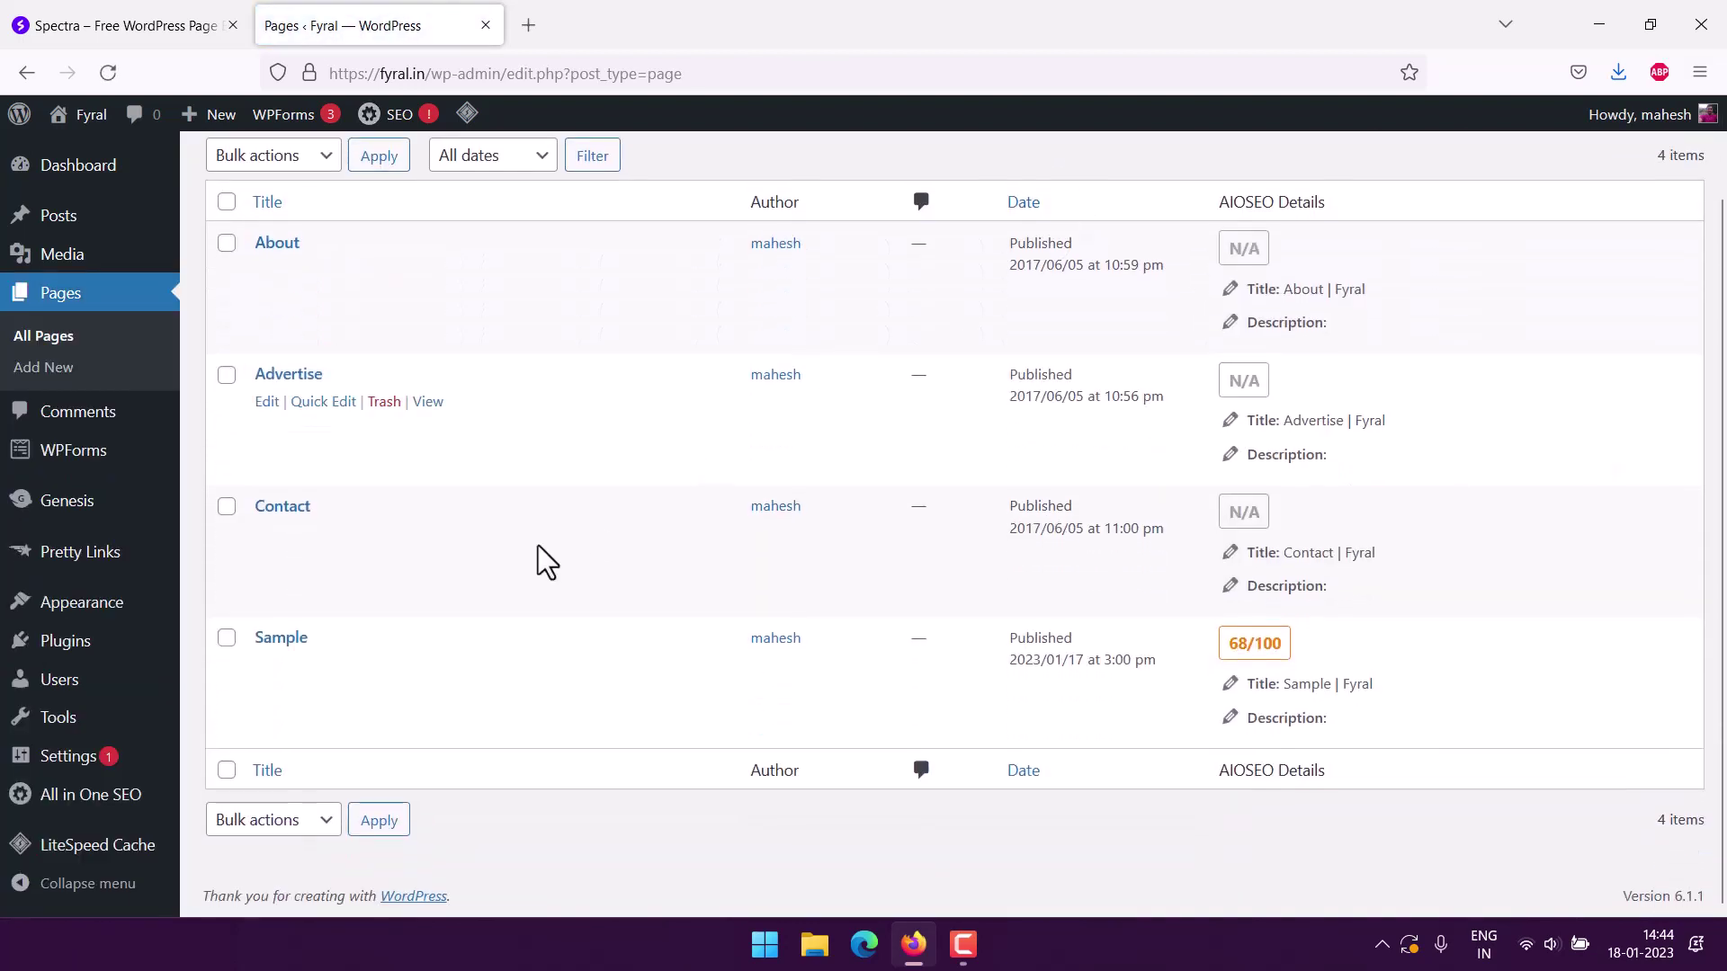
{"action": "mouse_move", "coordinate": [269, 679]}
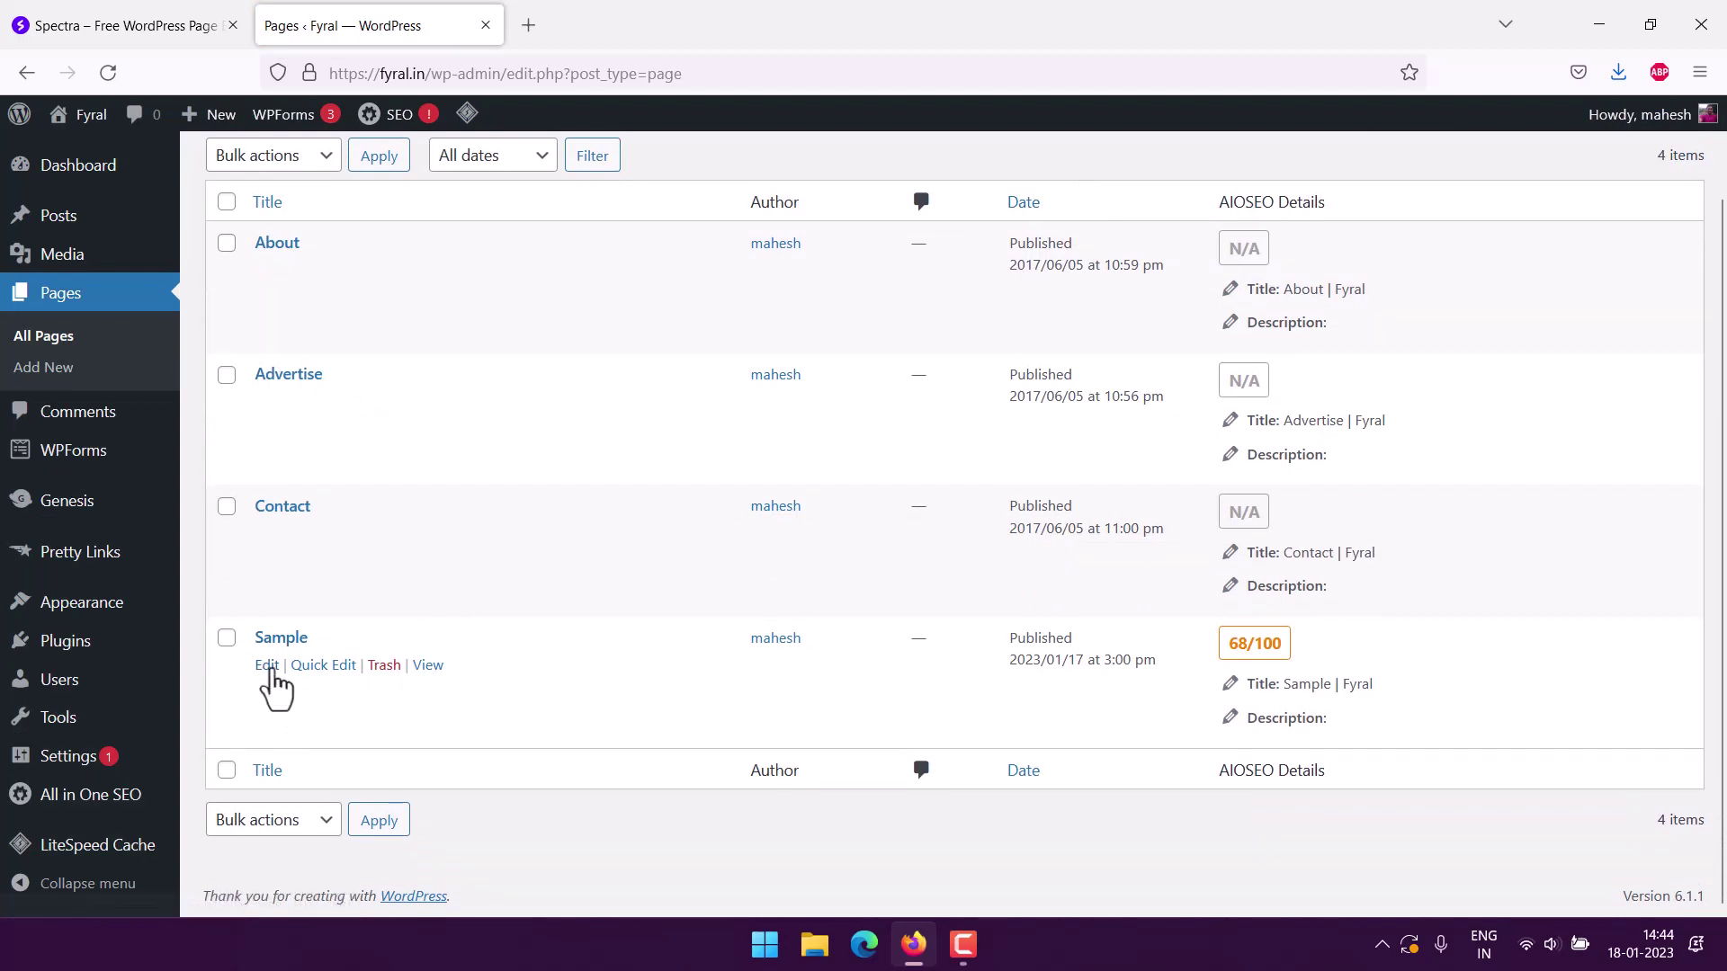
{"action": "left_click", "coordinate": [267, 667]}
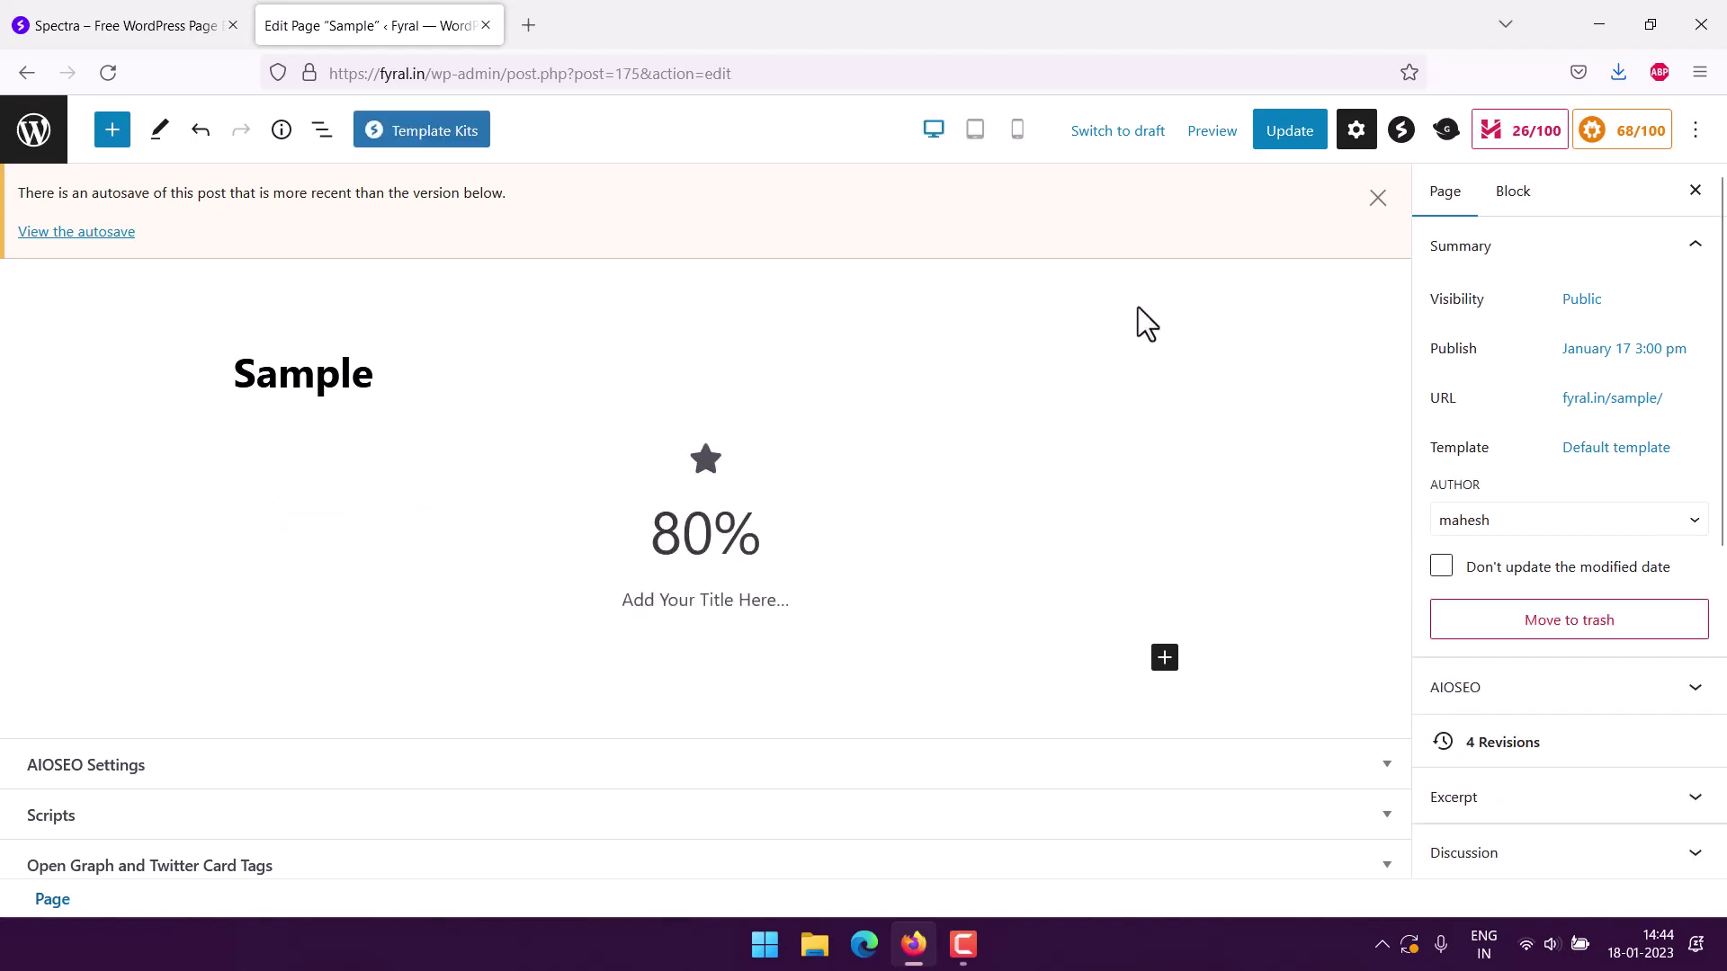
{"action": "left_click", "coordinate": [1377, 198]}
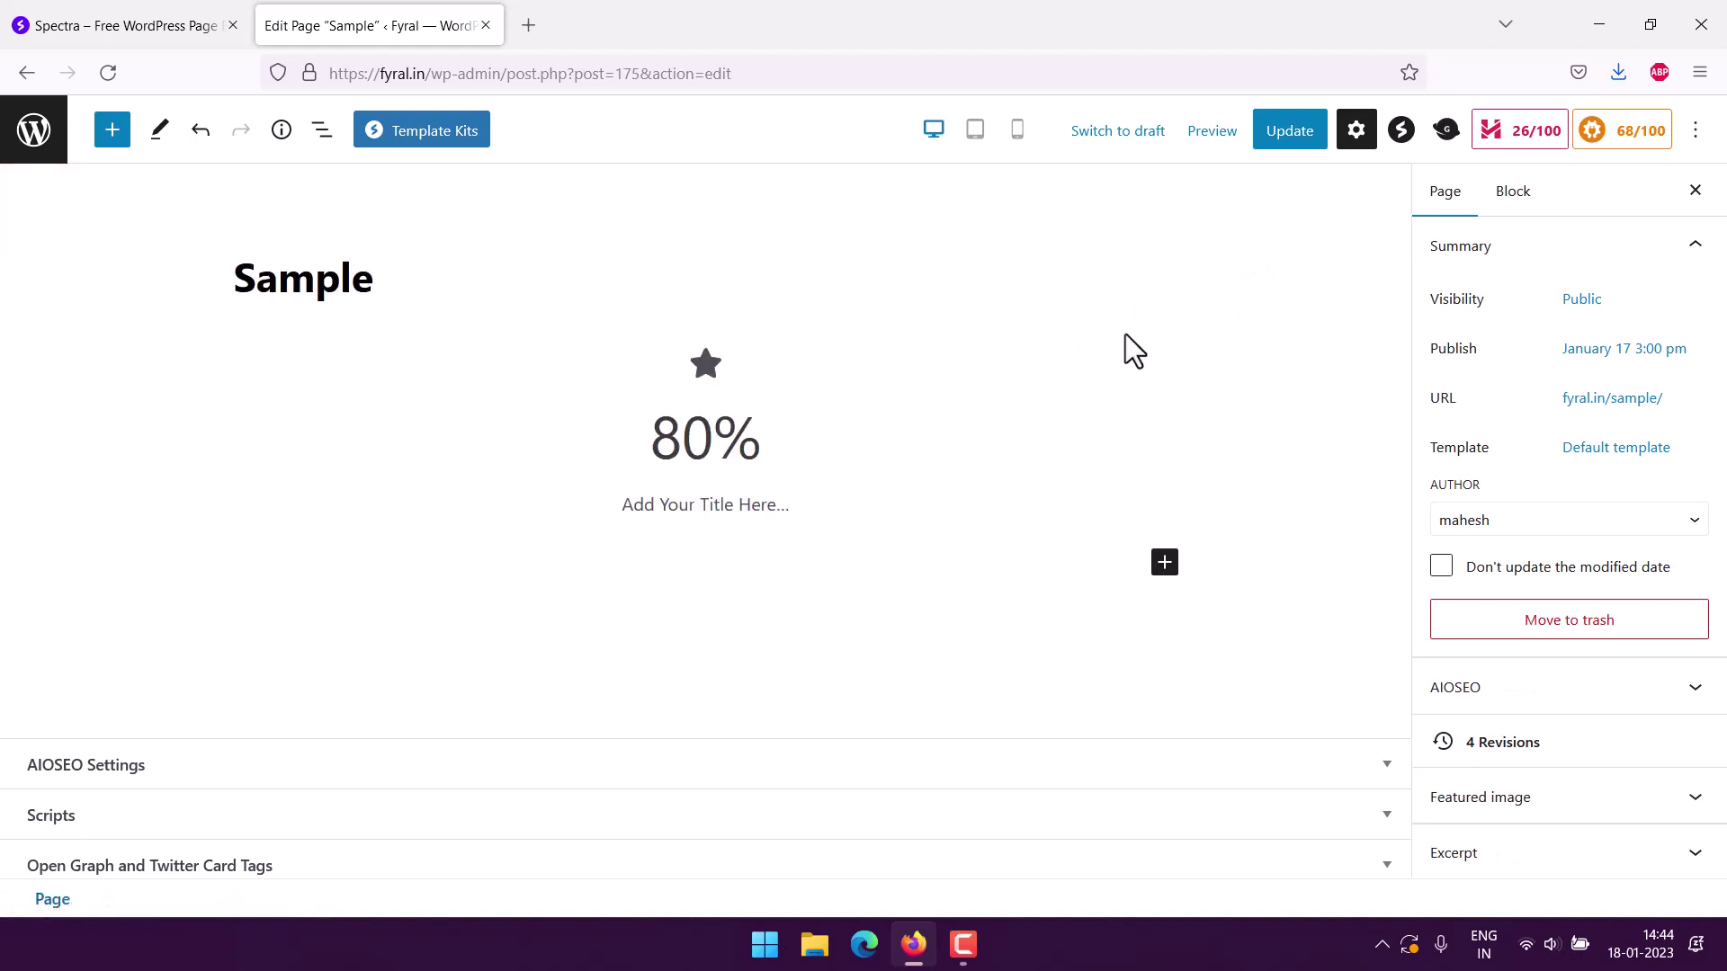
Delete the existing Counter block from the Sample page
{"action": "left_click", "coordinate": [625, 416]}
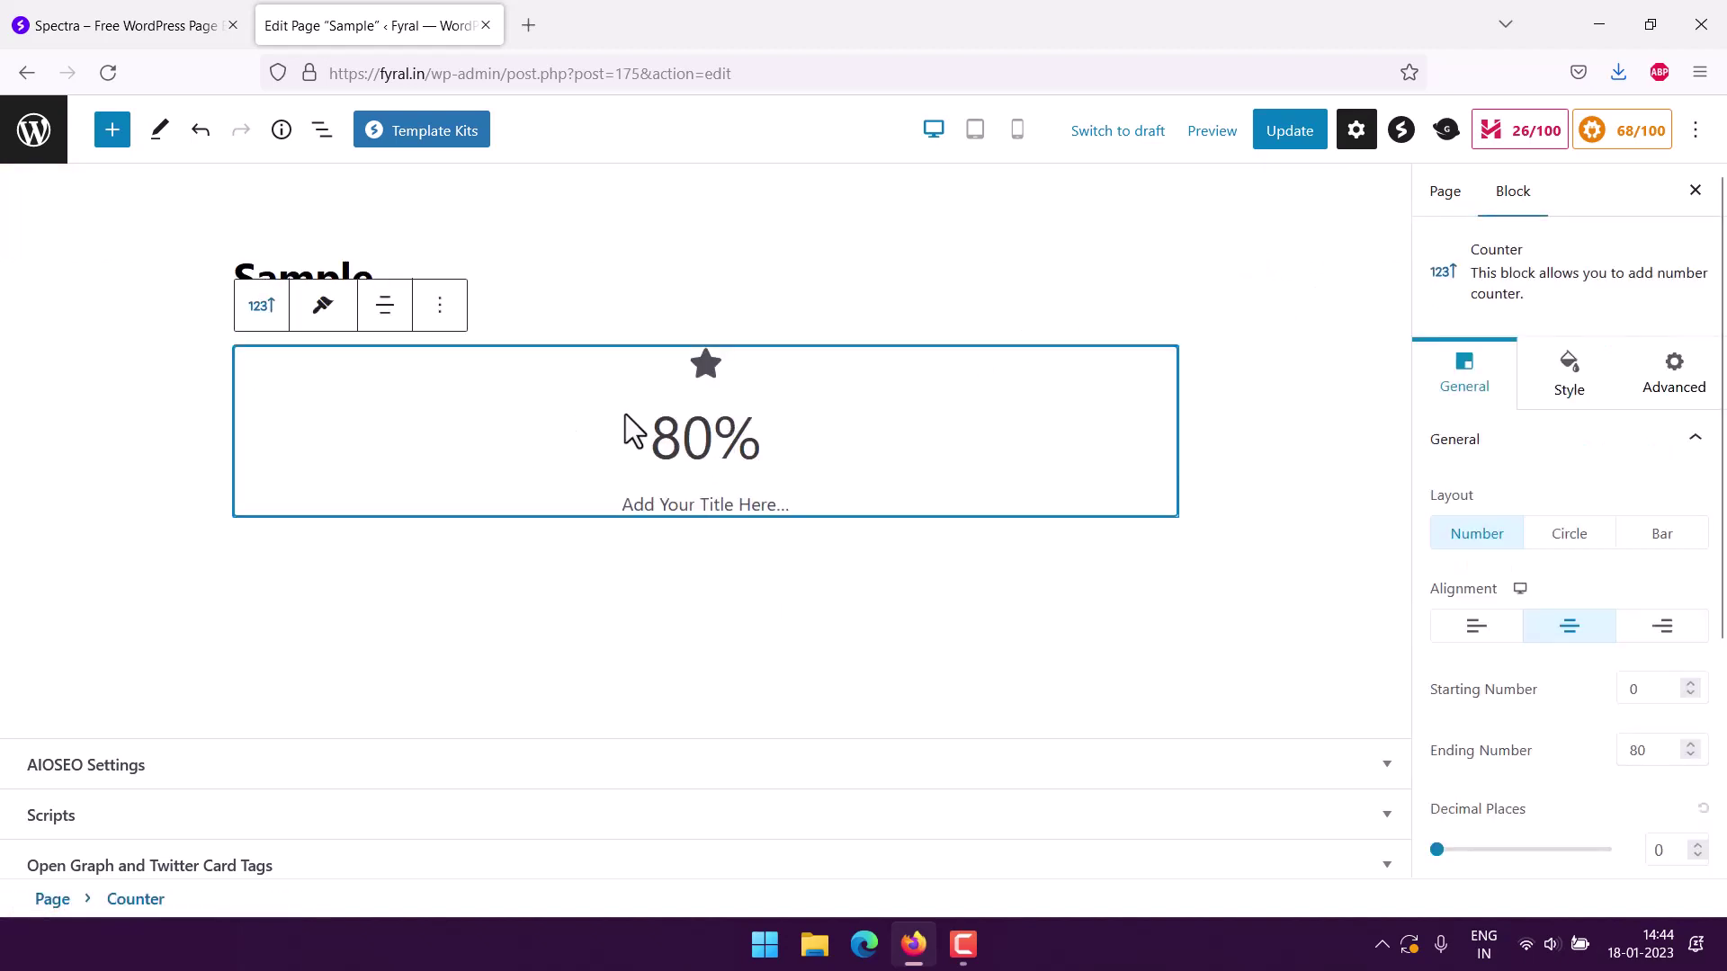
{"action": "left_click", "coordinate": [444, 319]}
{"action": "left_click", "coordinate": [426, 775]}
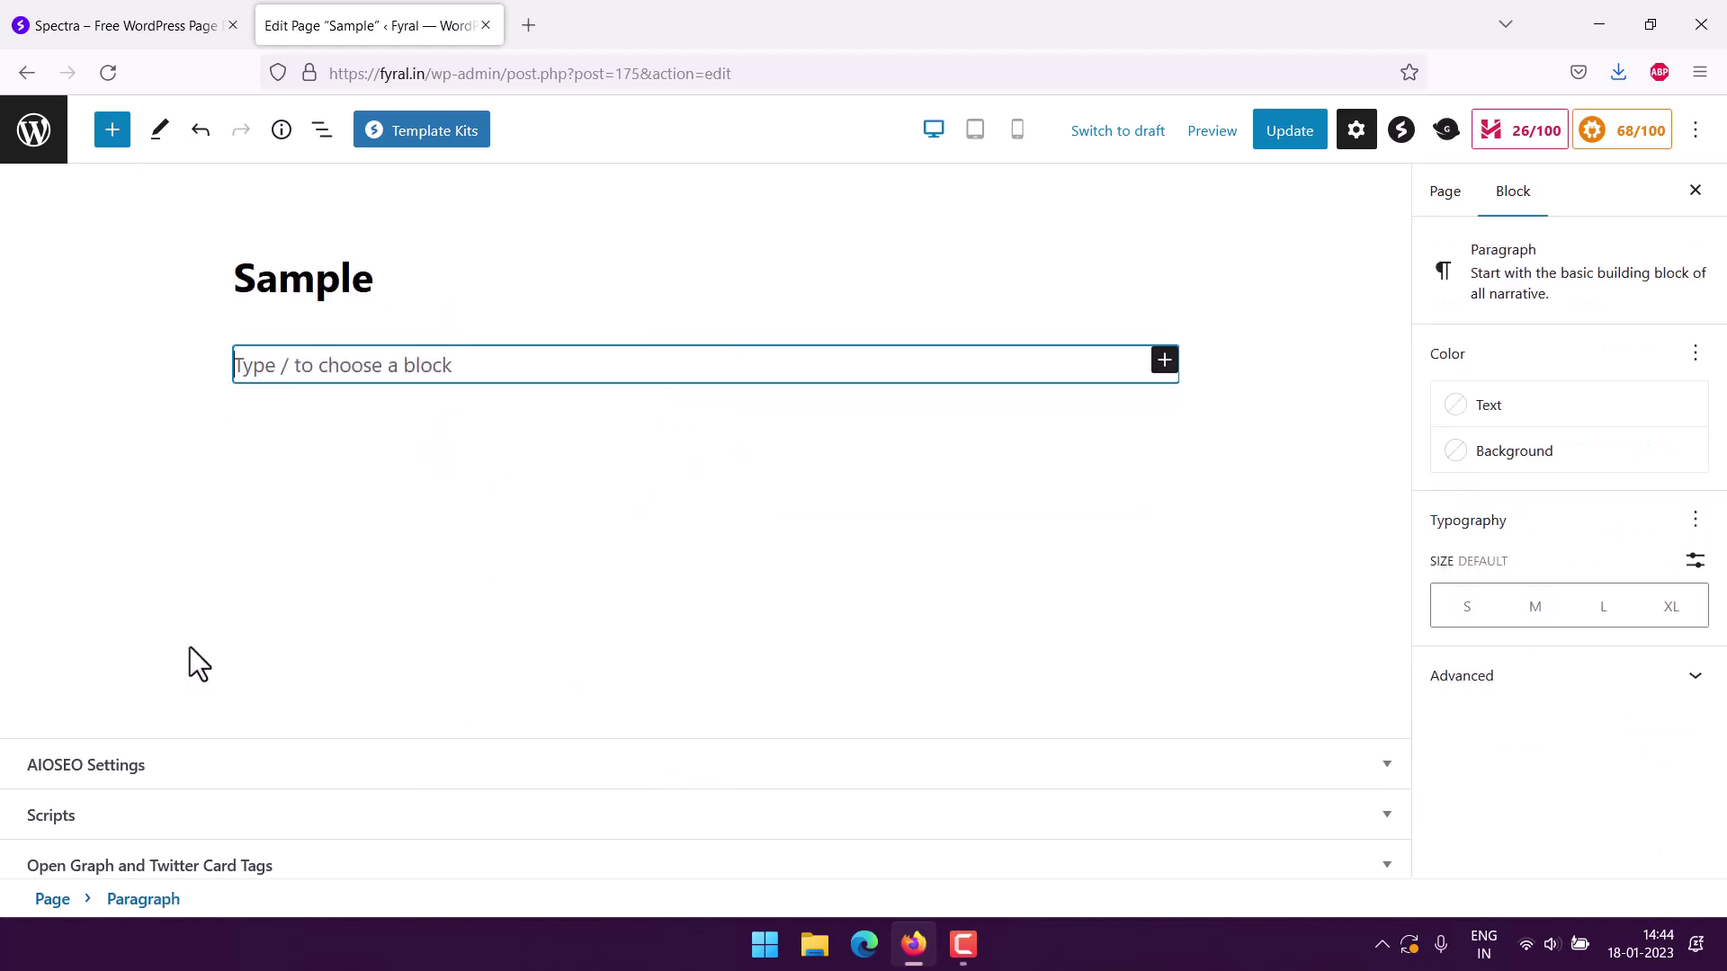
{"action": "left_click", "coordinate": [104, 430]}
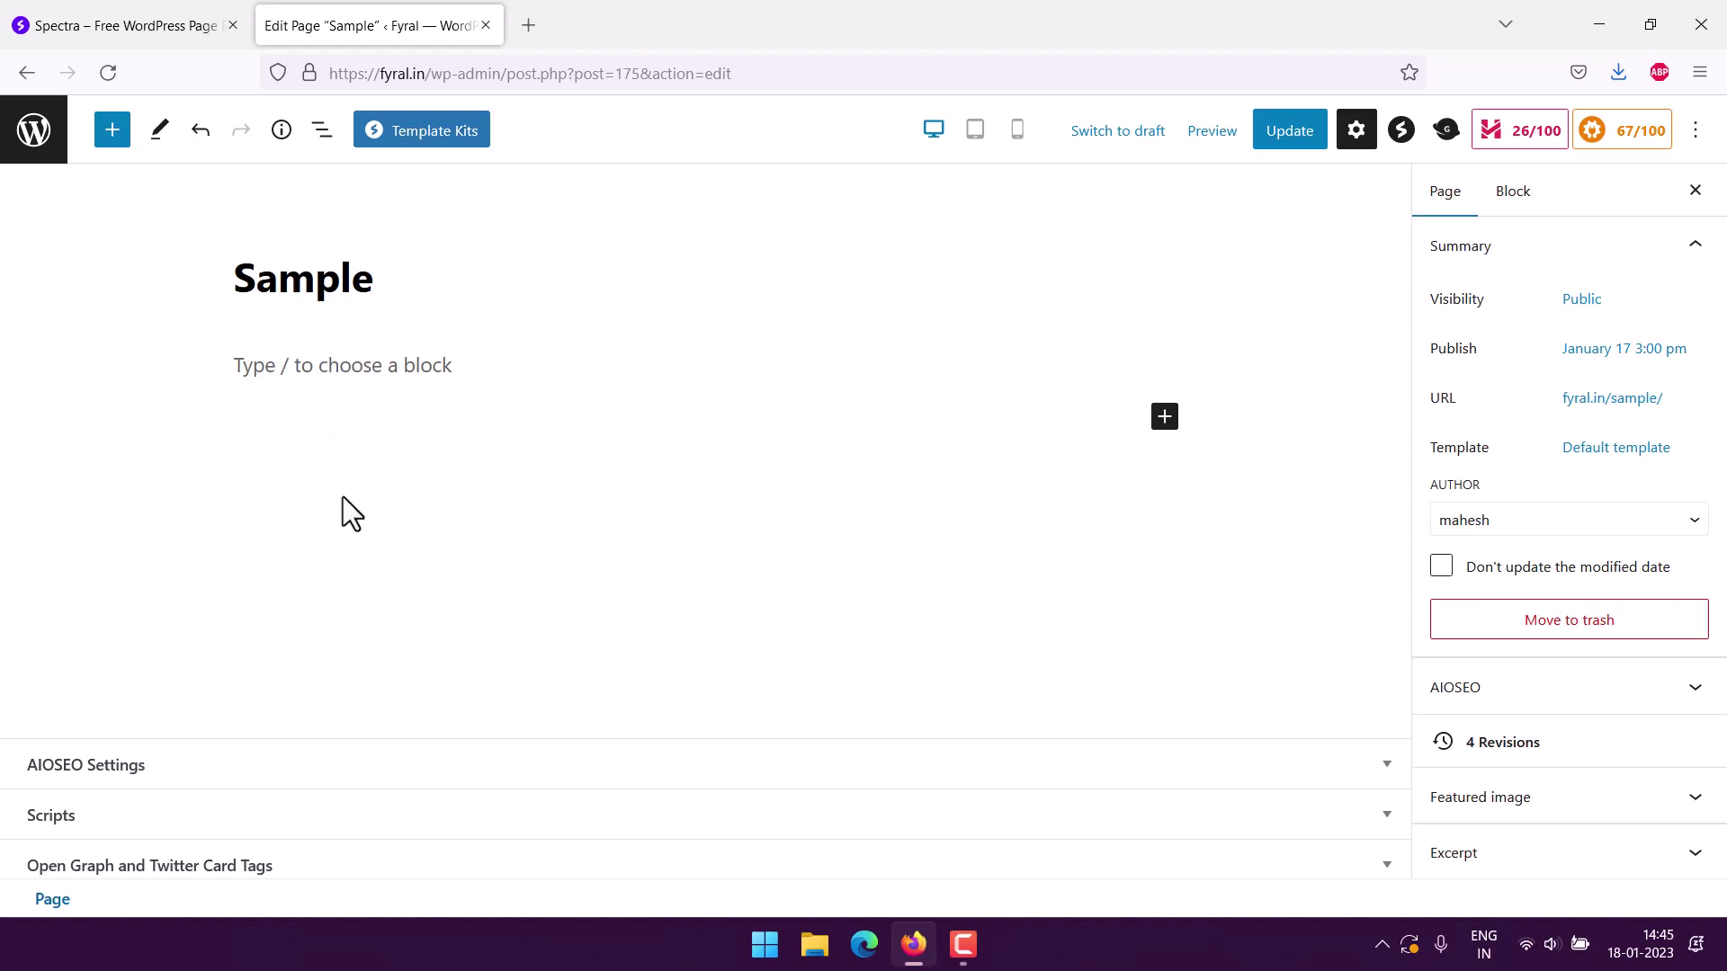
Insert a Spectra Container block below the empty paragraph with the six-cell layout of two rows and three columns
{"action": "left_click", "coordinate": [1165, 418]}
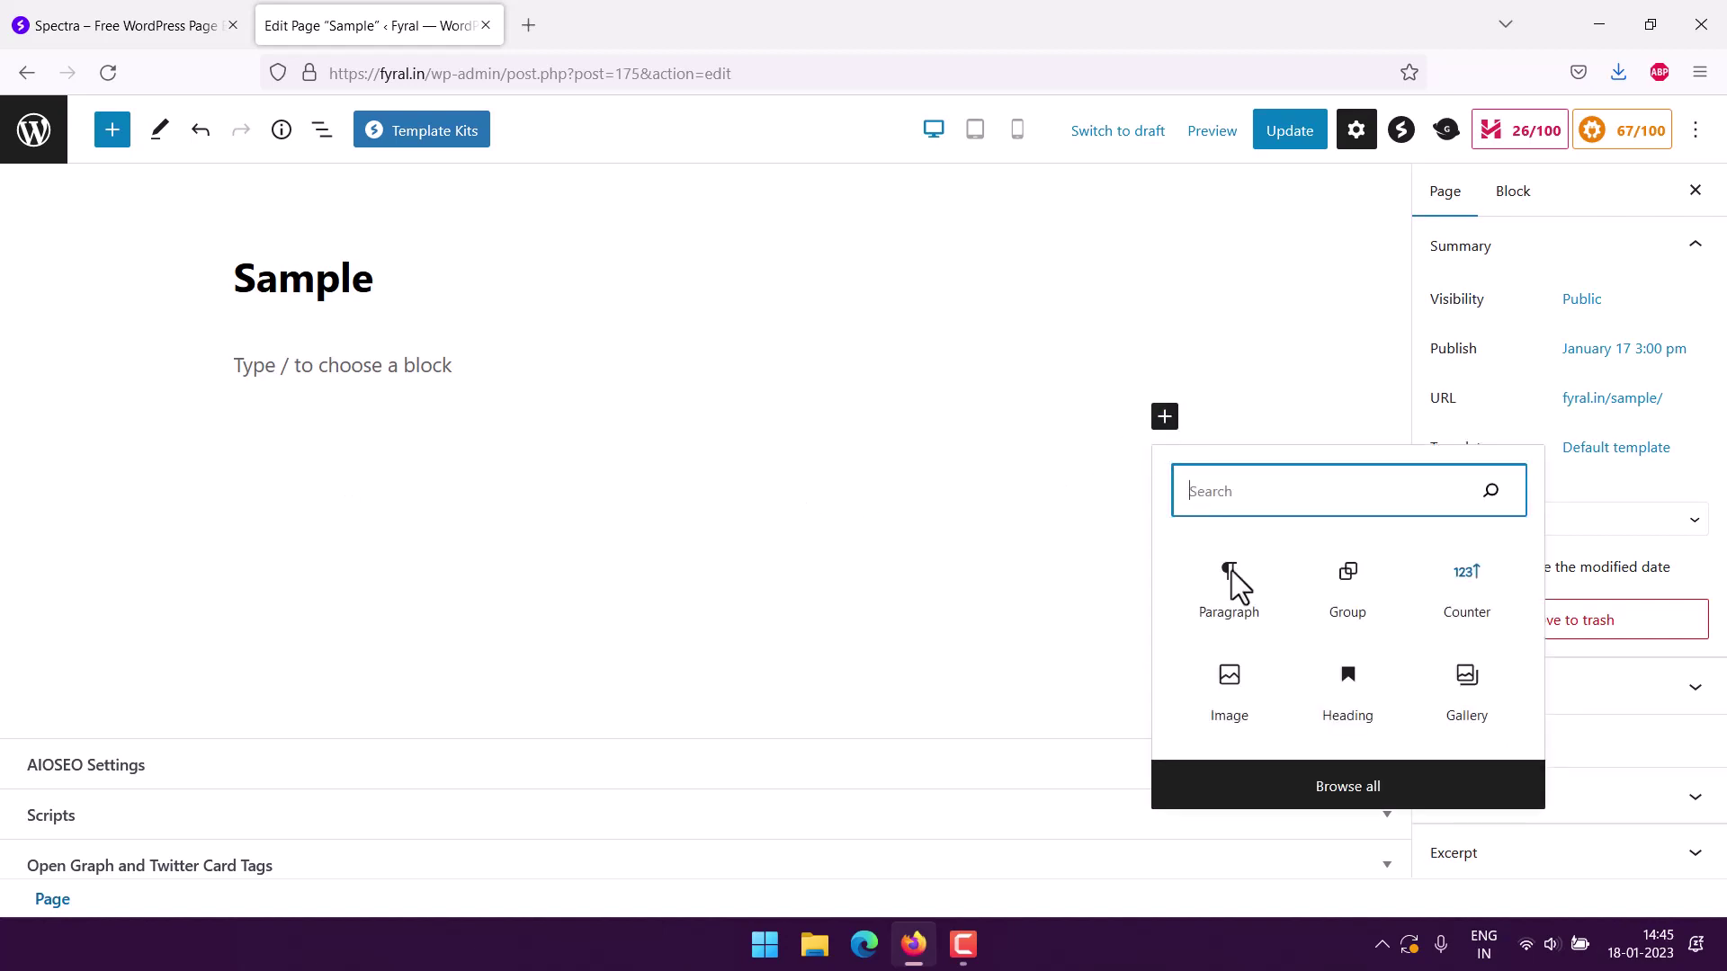
{"action": "left_click", "coordinate": [1320, 787]}
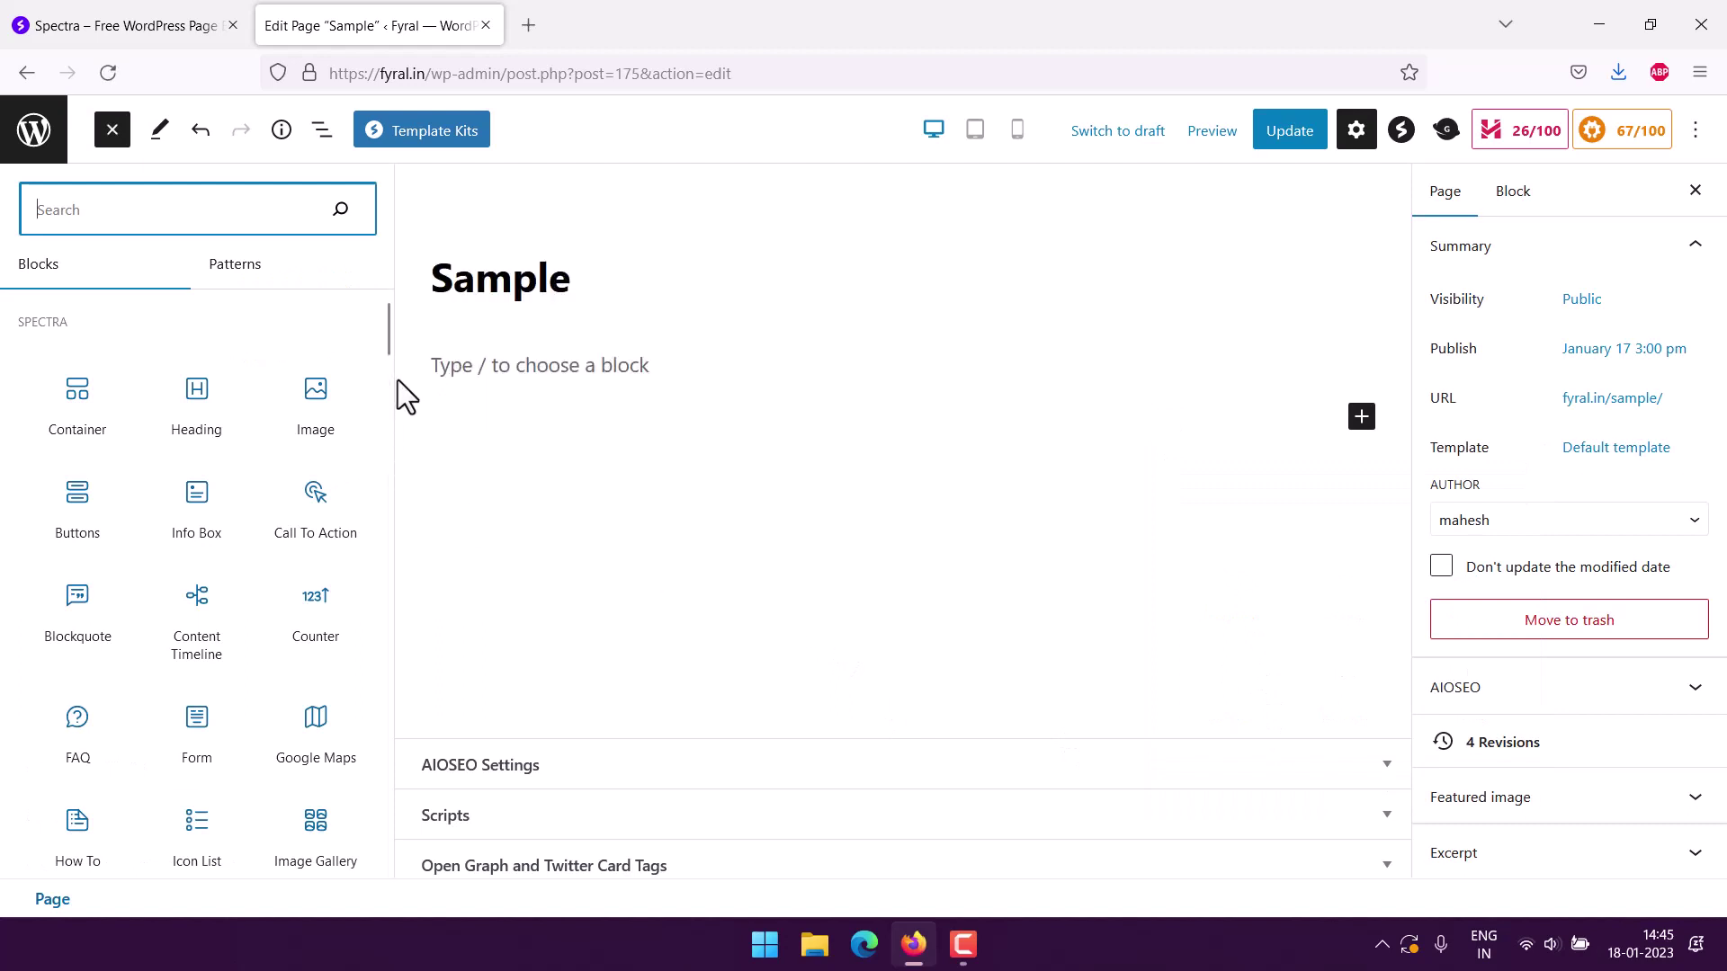
{"action": "left_click", "coordinate": [83, 421]}
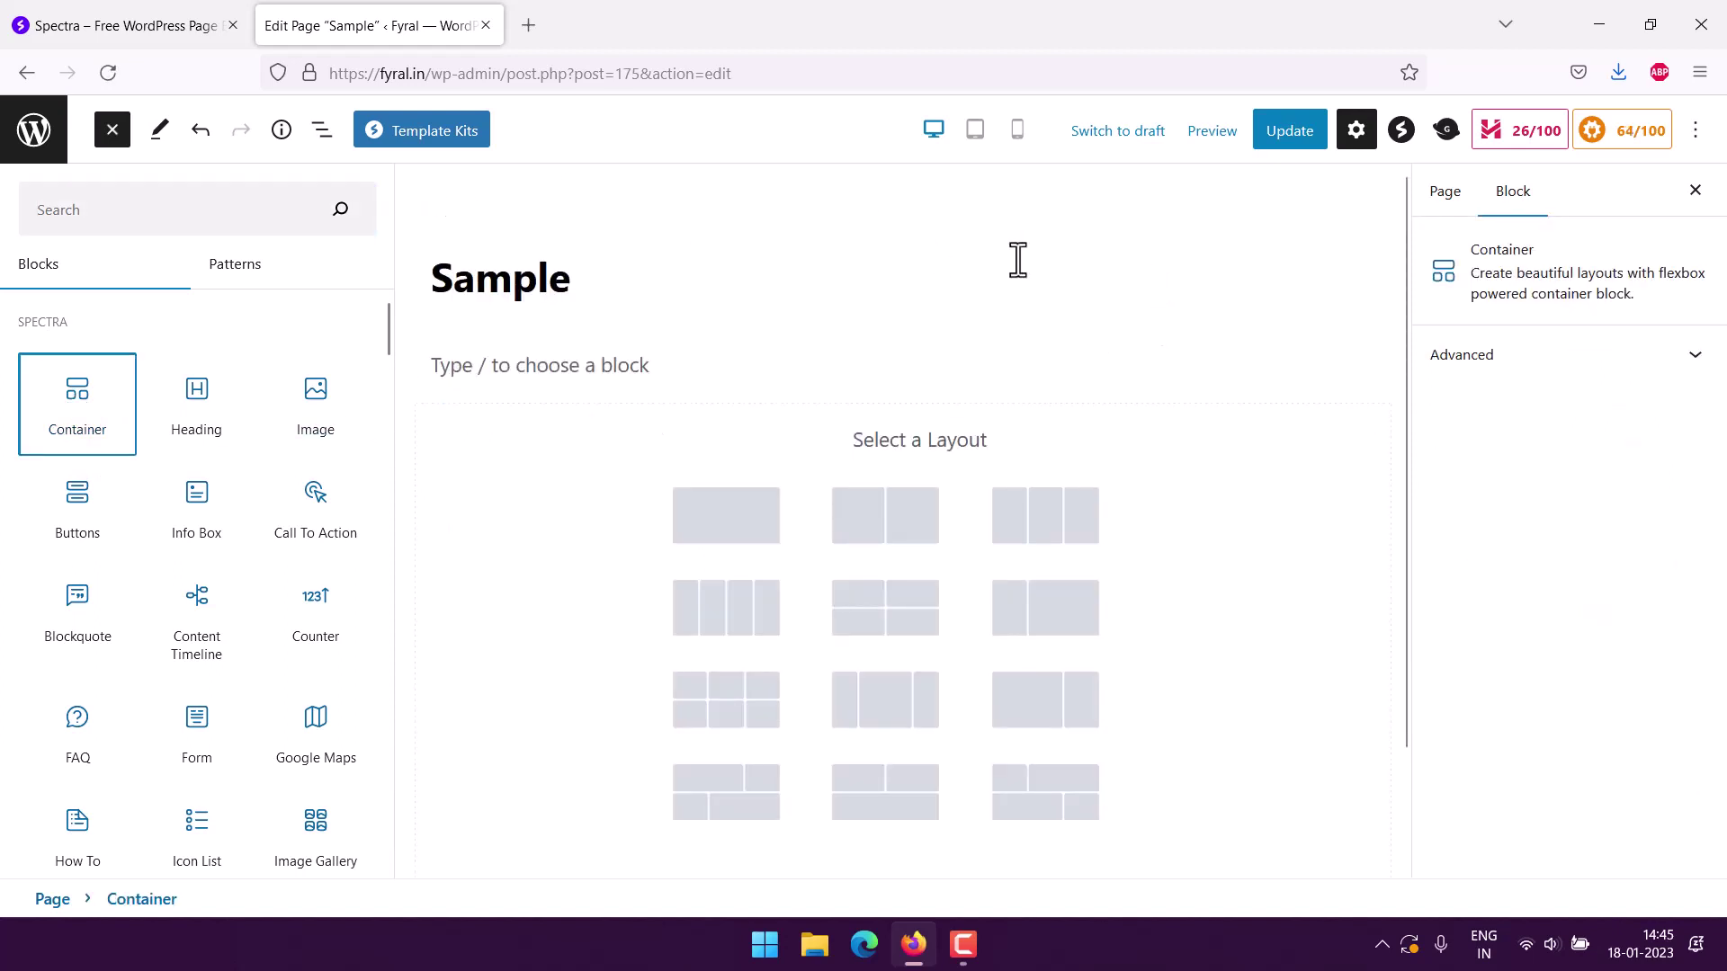
{"action": "left_click", "coordinate": [1184, 308]}
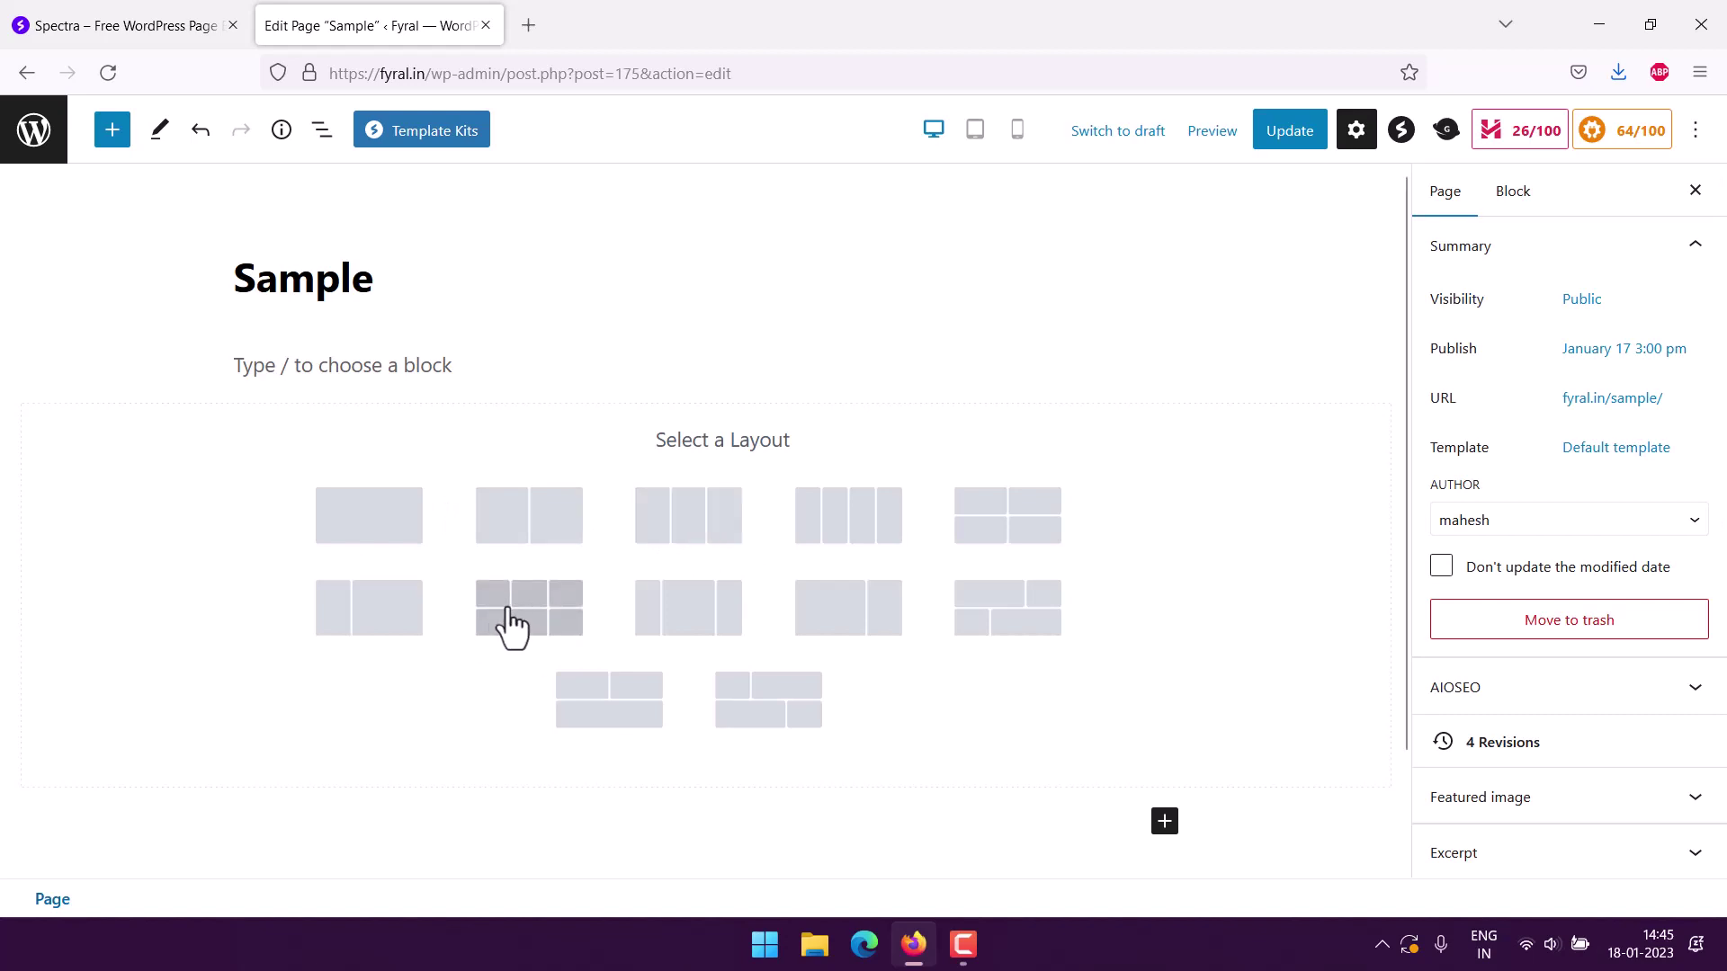
{"action": "left_click", "coordinate": [547, 621]}
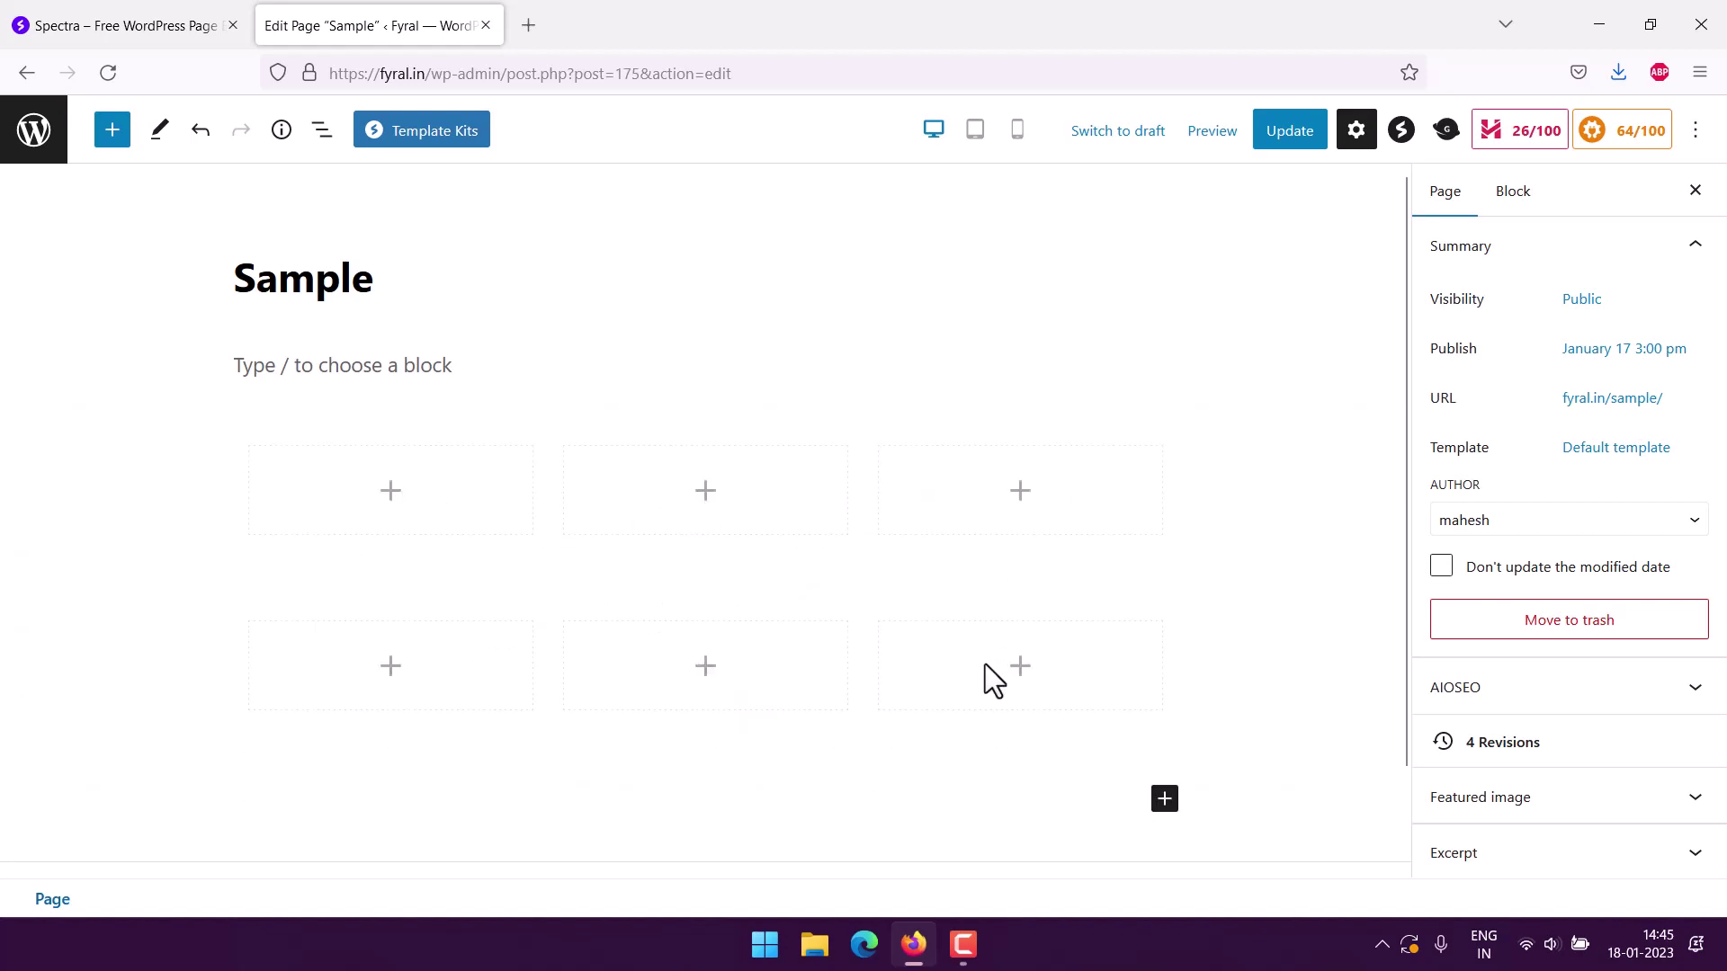
Add an Image block to the first cell of the container's upper row
{"action": "left_click", "coordinate": [392, 495]}
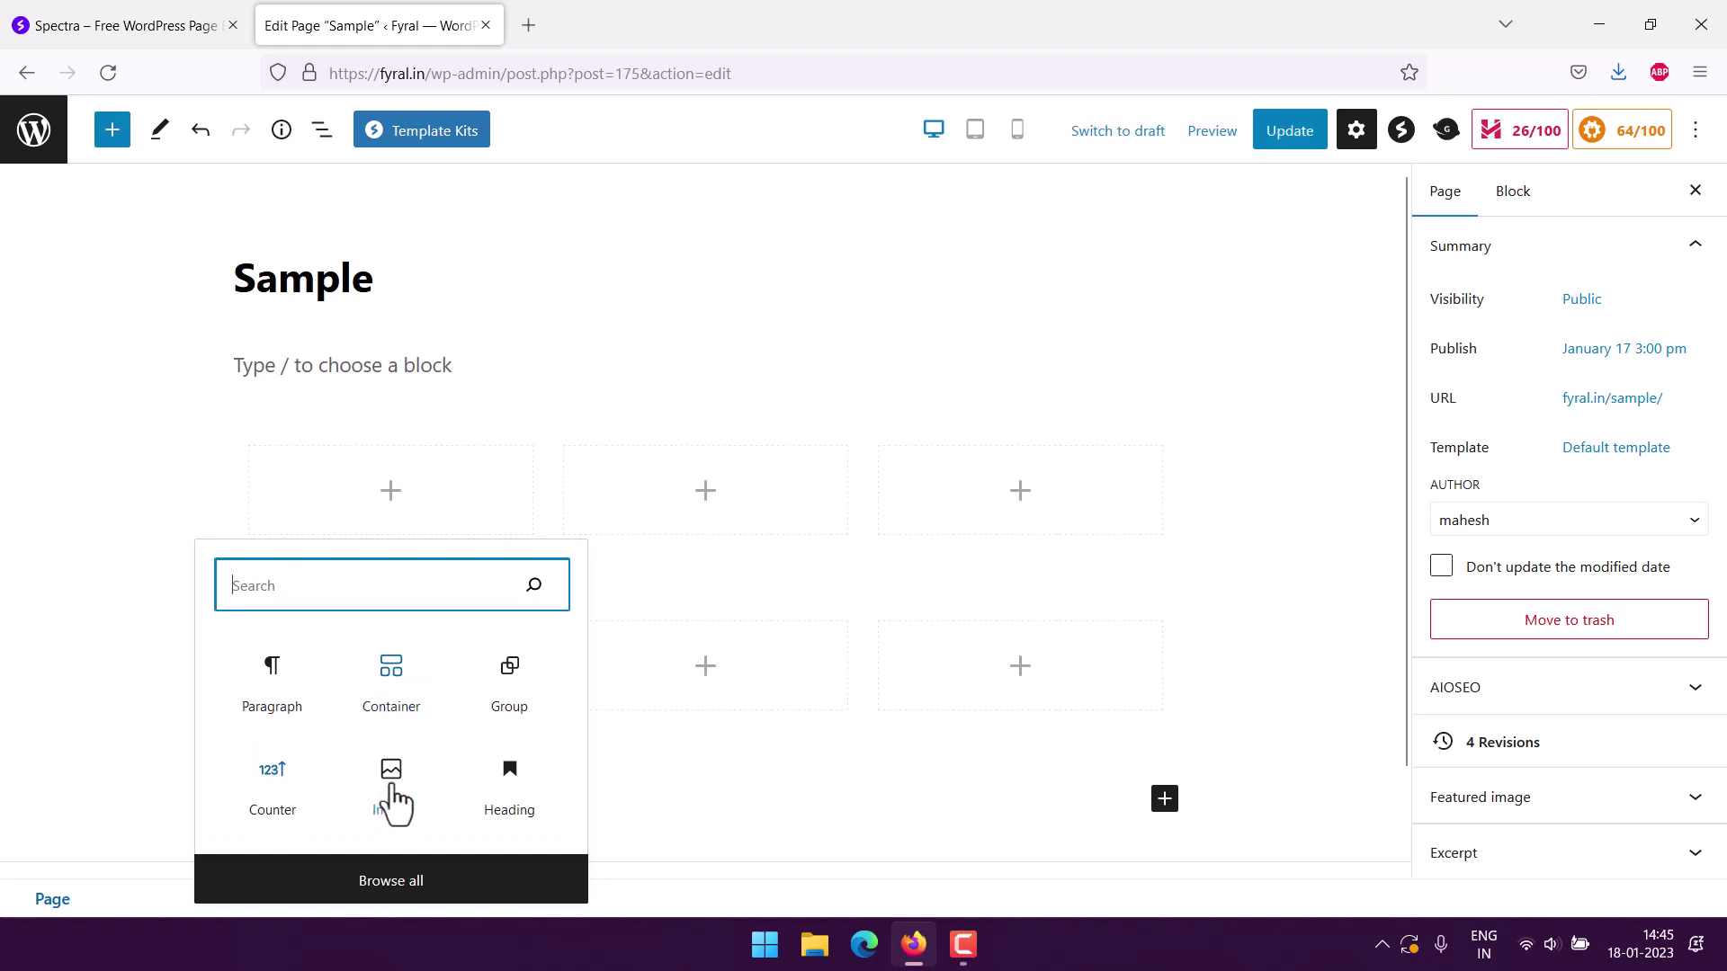
{"action": "left_click", "coordinate": [347, 801]}
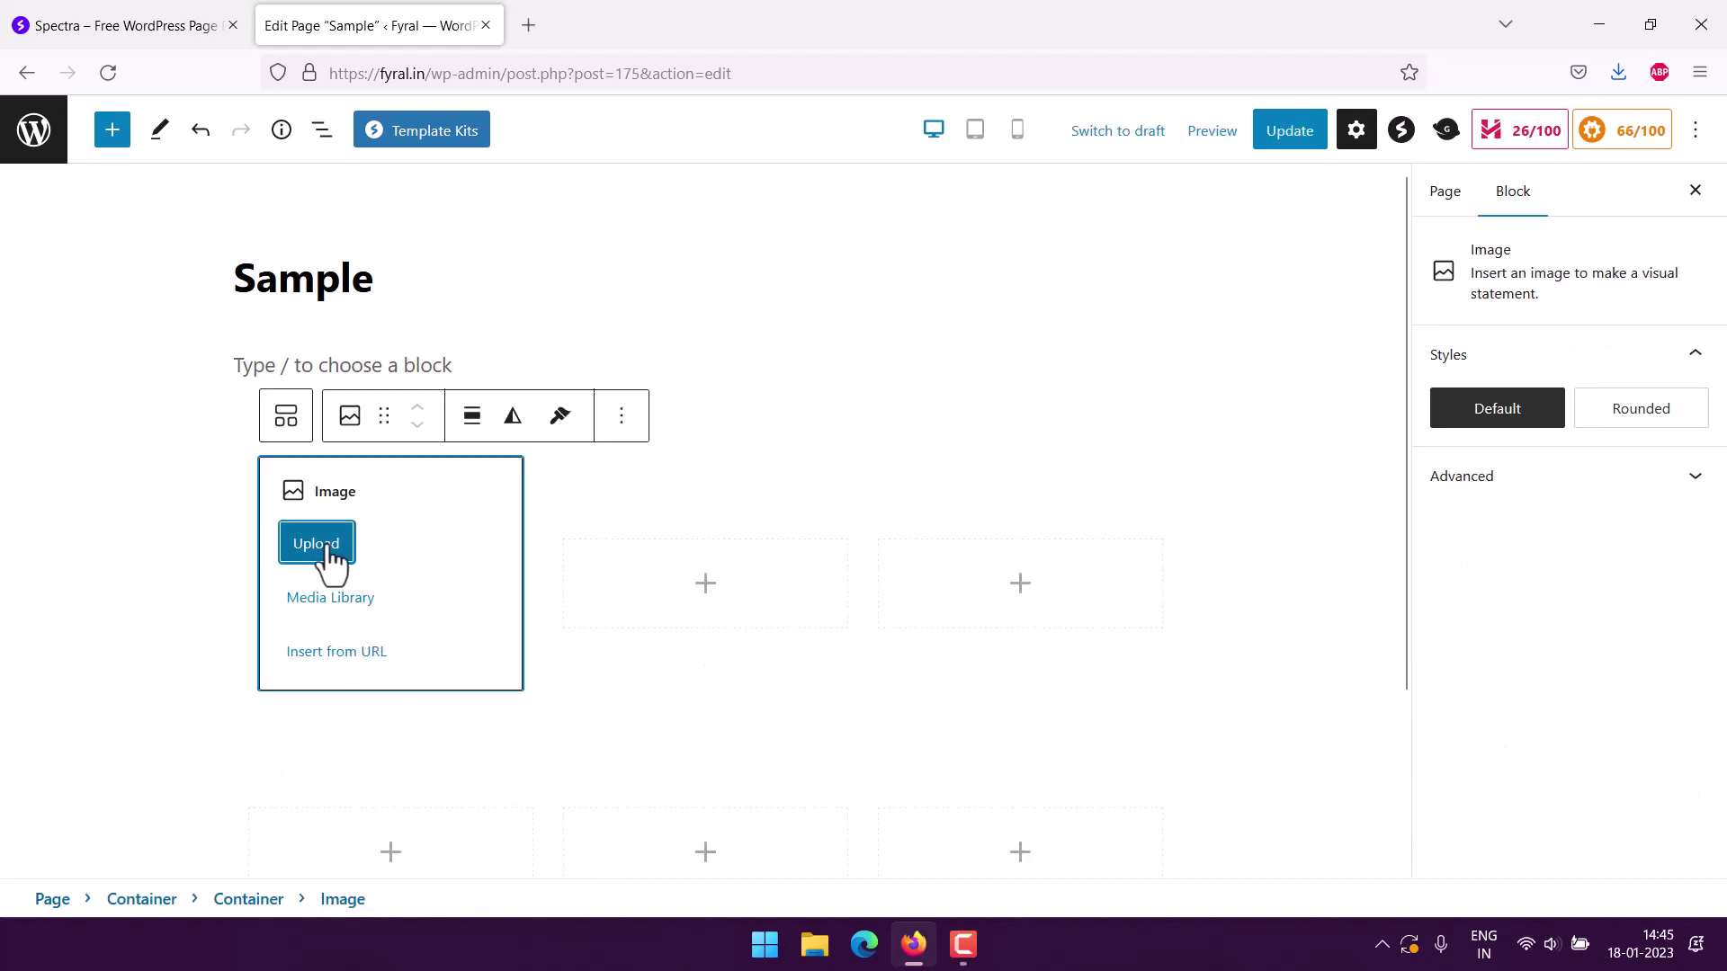
{"action": "left_click", "coordinate": [328, 547]}
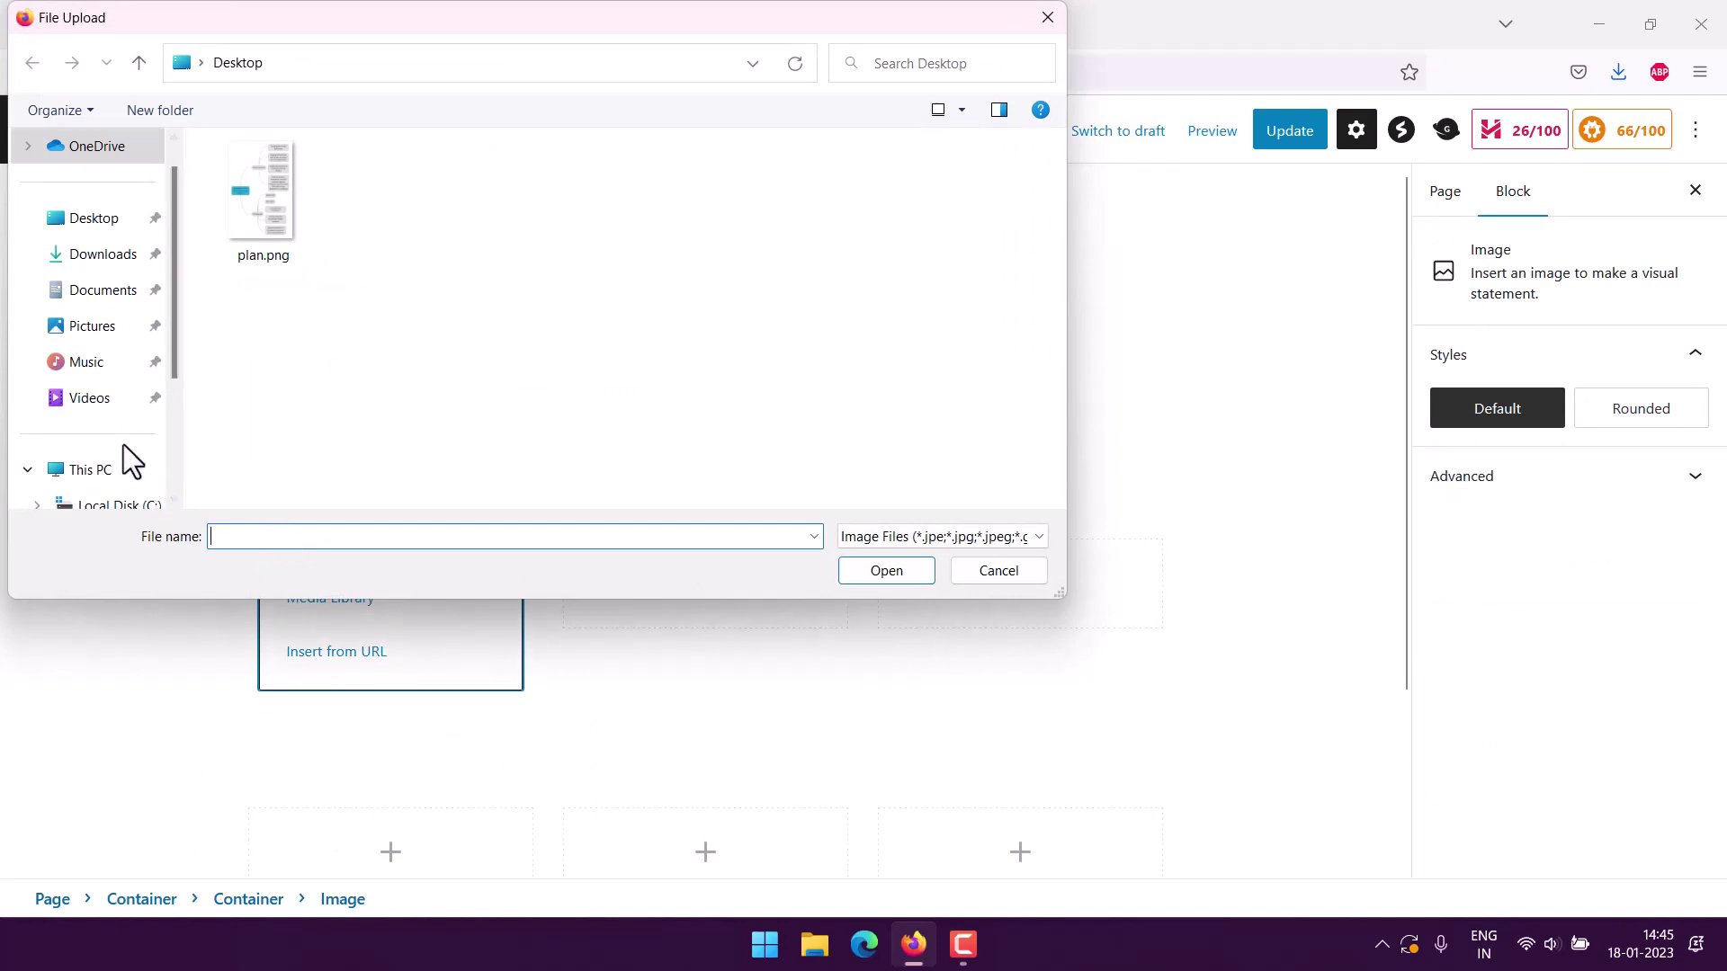
{"action": "scroll", "coordinate": [154, 457], "scroll_direction": "down", "scroll_amount": 2}
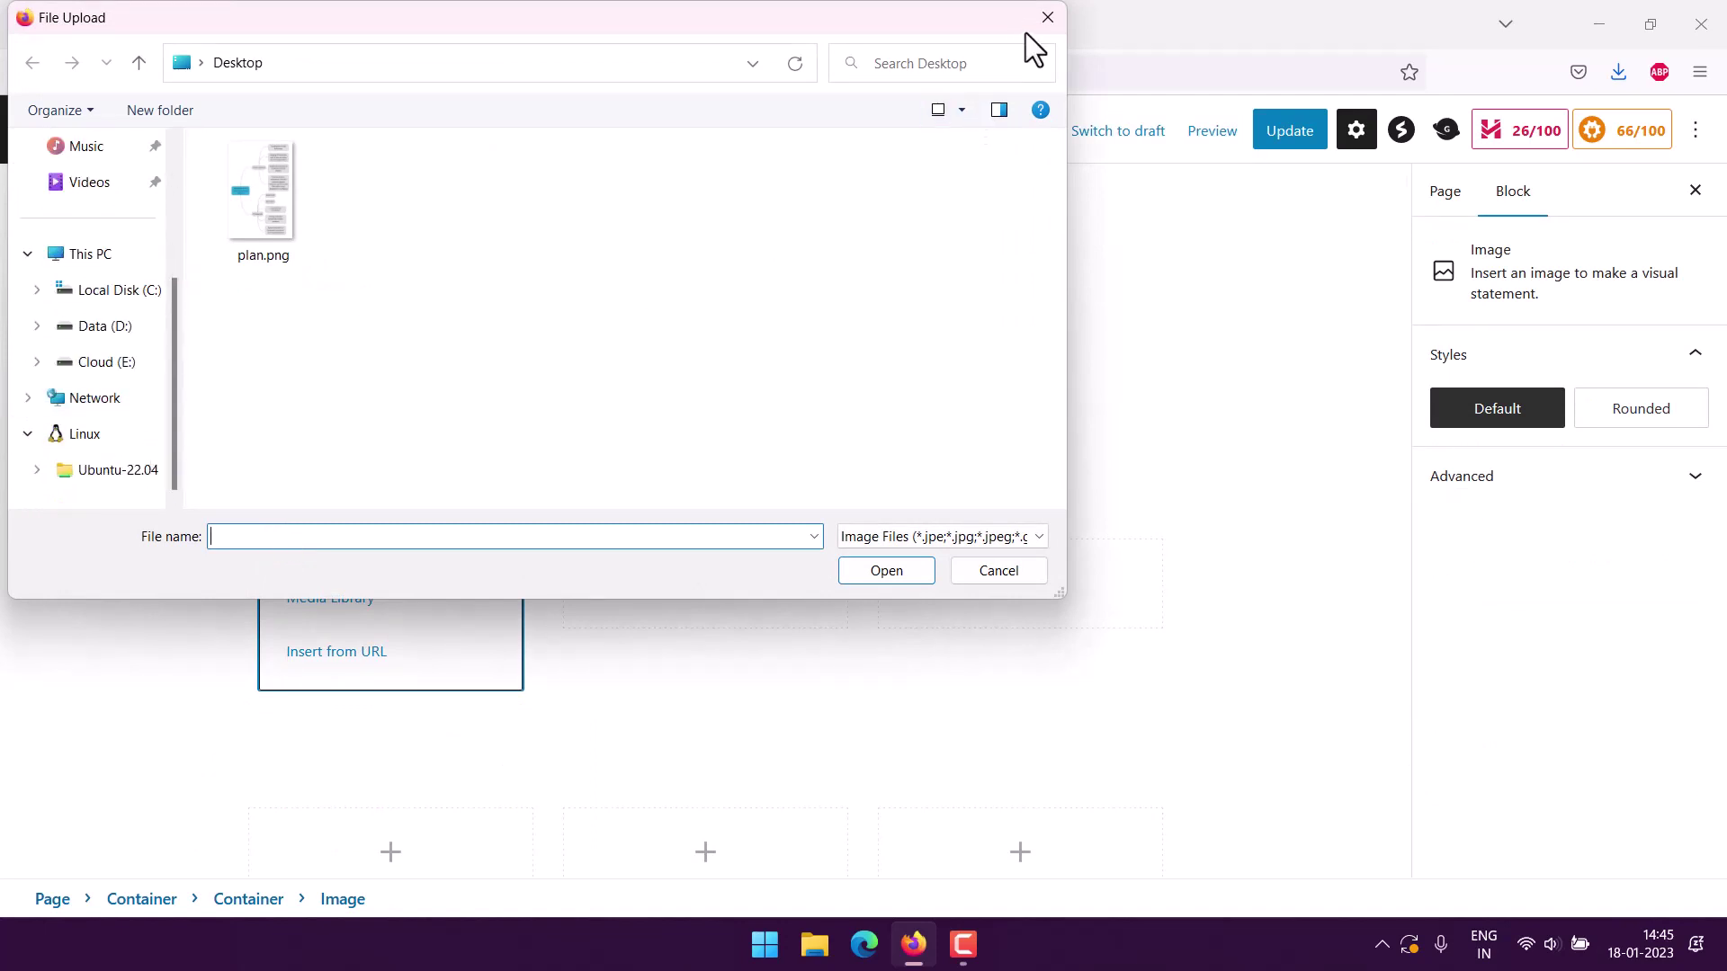
{"action": "left_click", "coordinate": [1046, 18]}
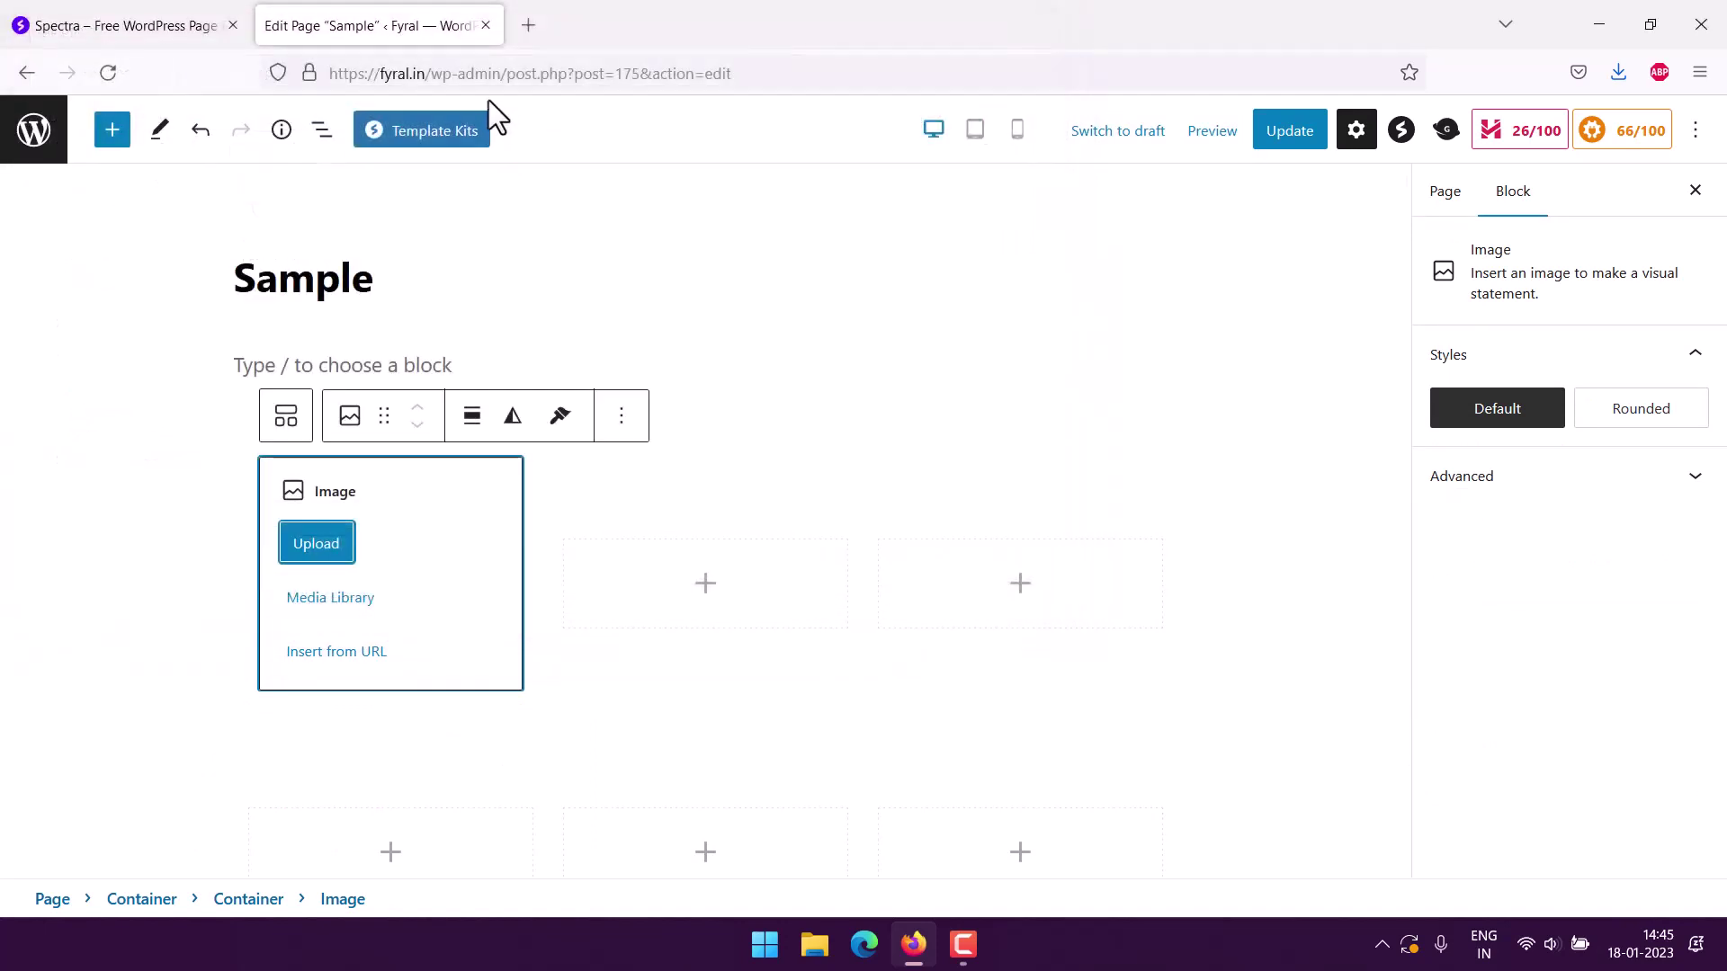
Open the Unsplash website in a new browser tab
{"action": "left_click", "coordinate": [532, 36]}
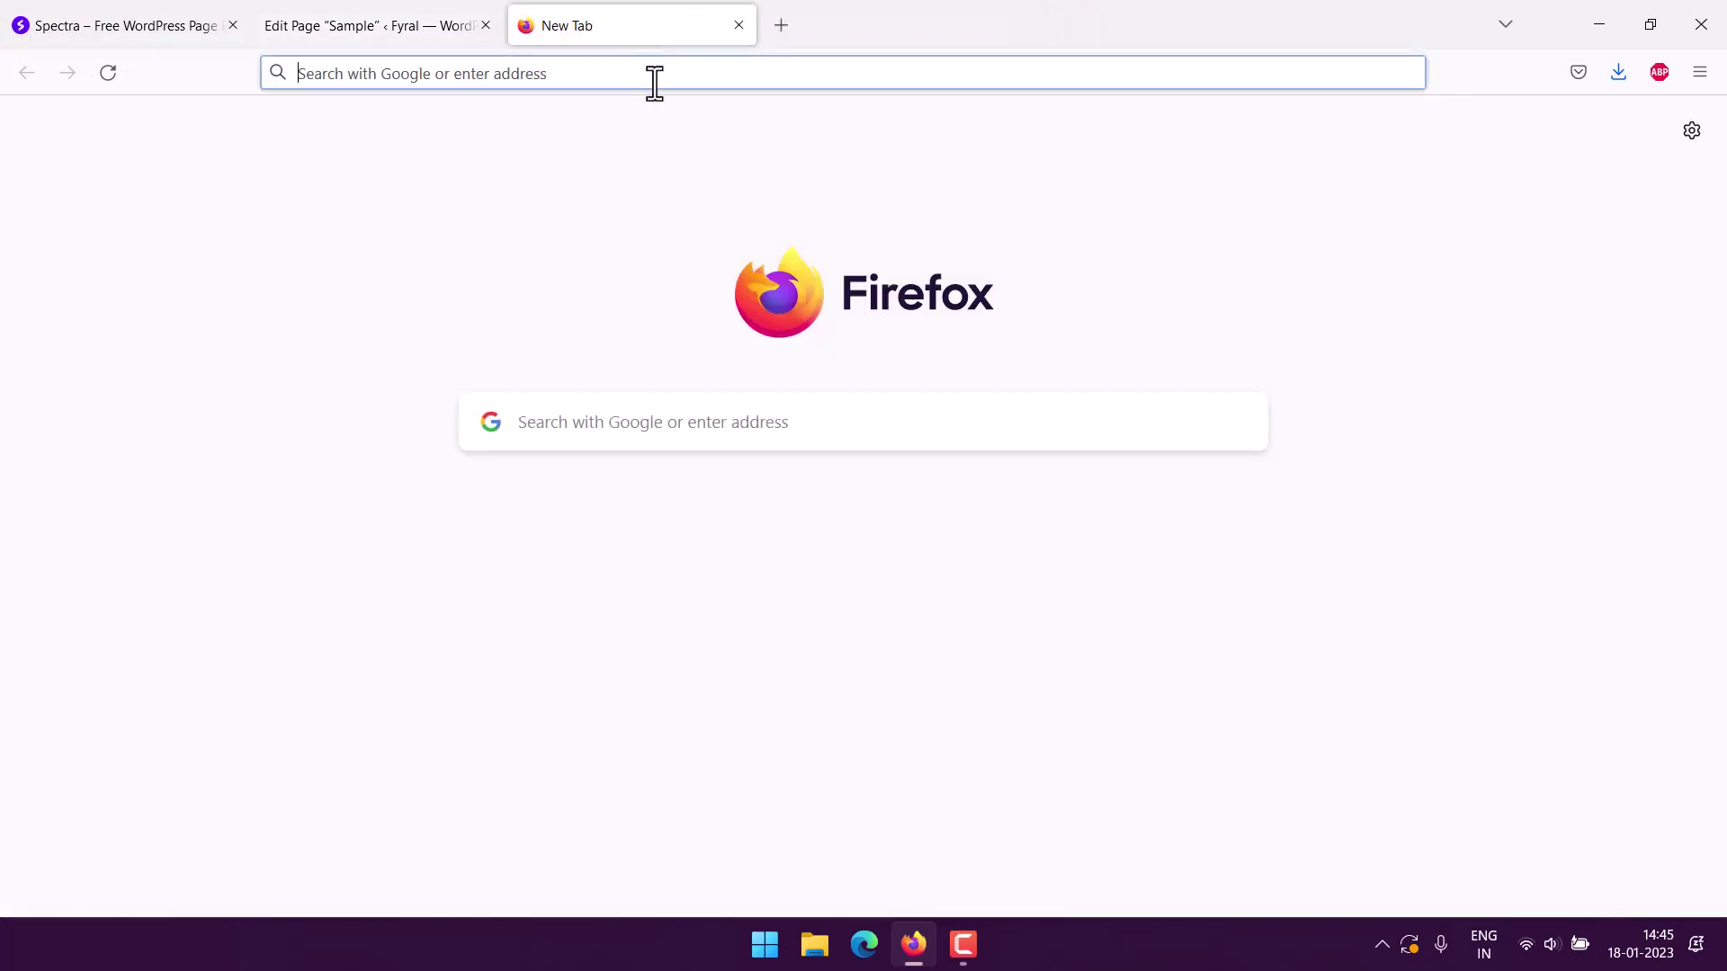
{"action": "type", "text": "unspl"}
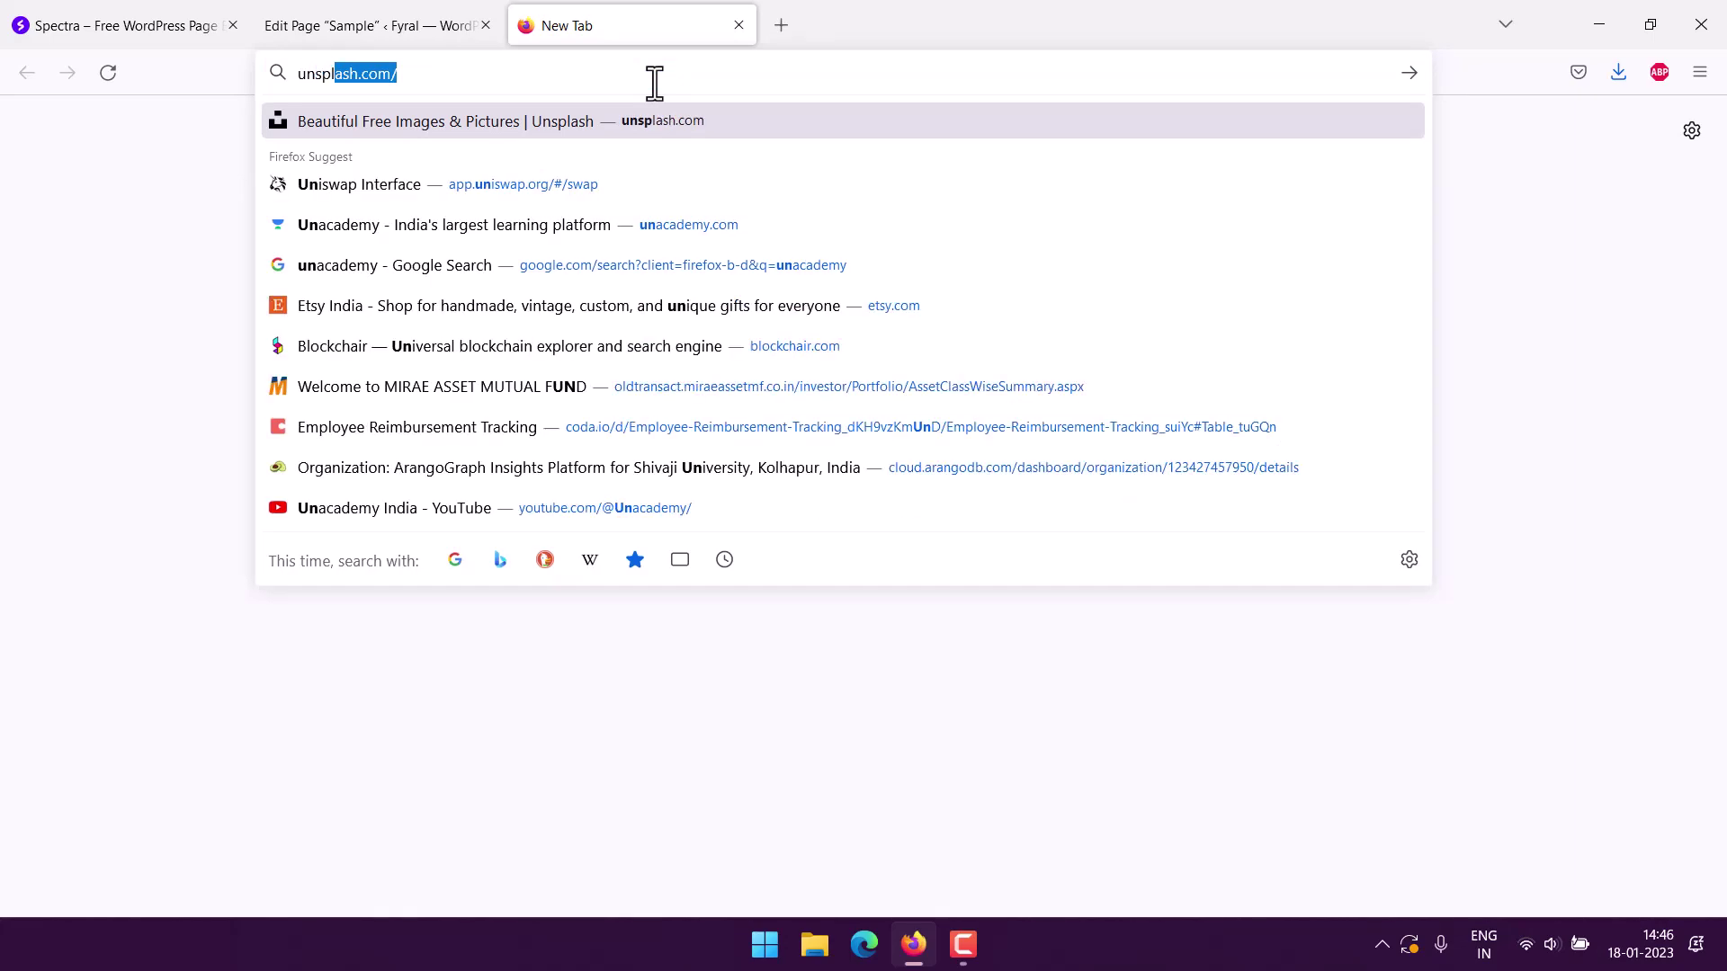
{"action": "type", "text": "ash"}
{"action": "key", "text": "Return"}
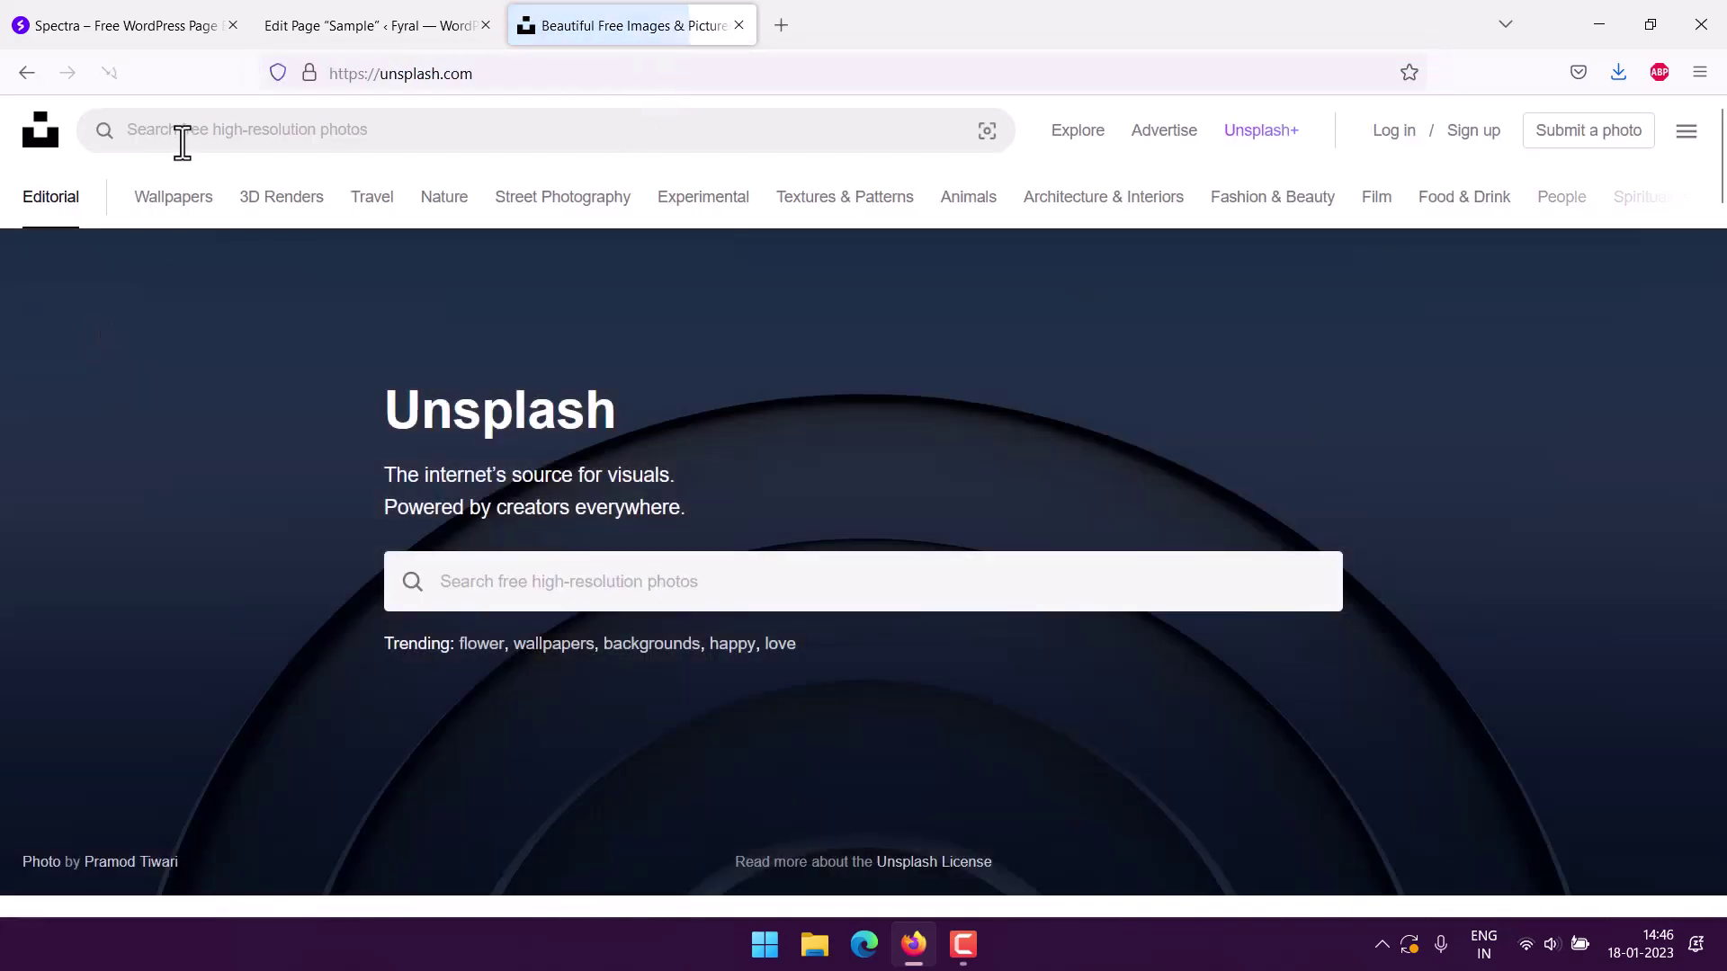
Search Unsplash for "colors"
{"action": "left_click", "coordinate": [188, 133]}
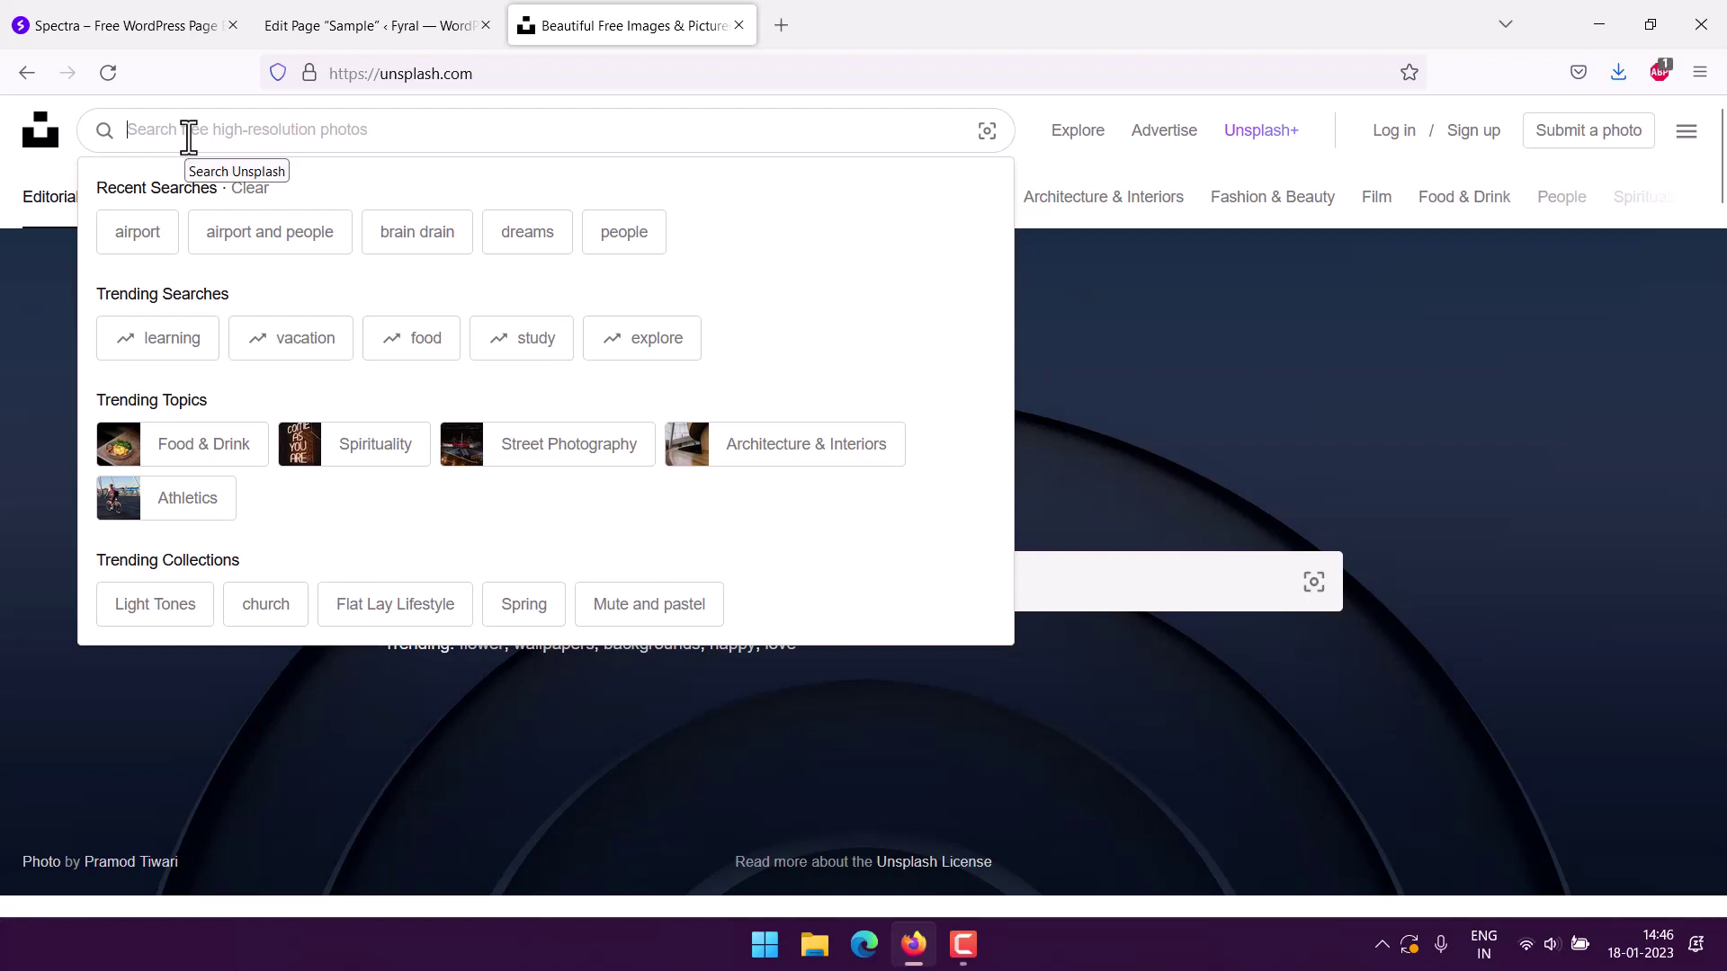
{"action": "type", "text": "color"}
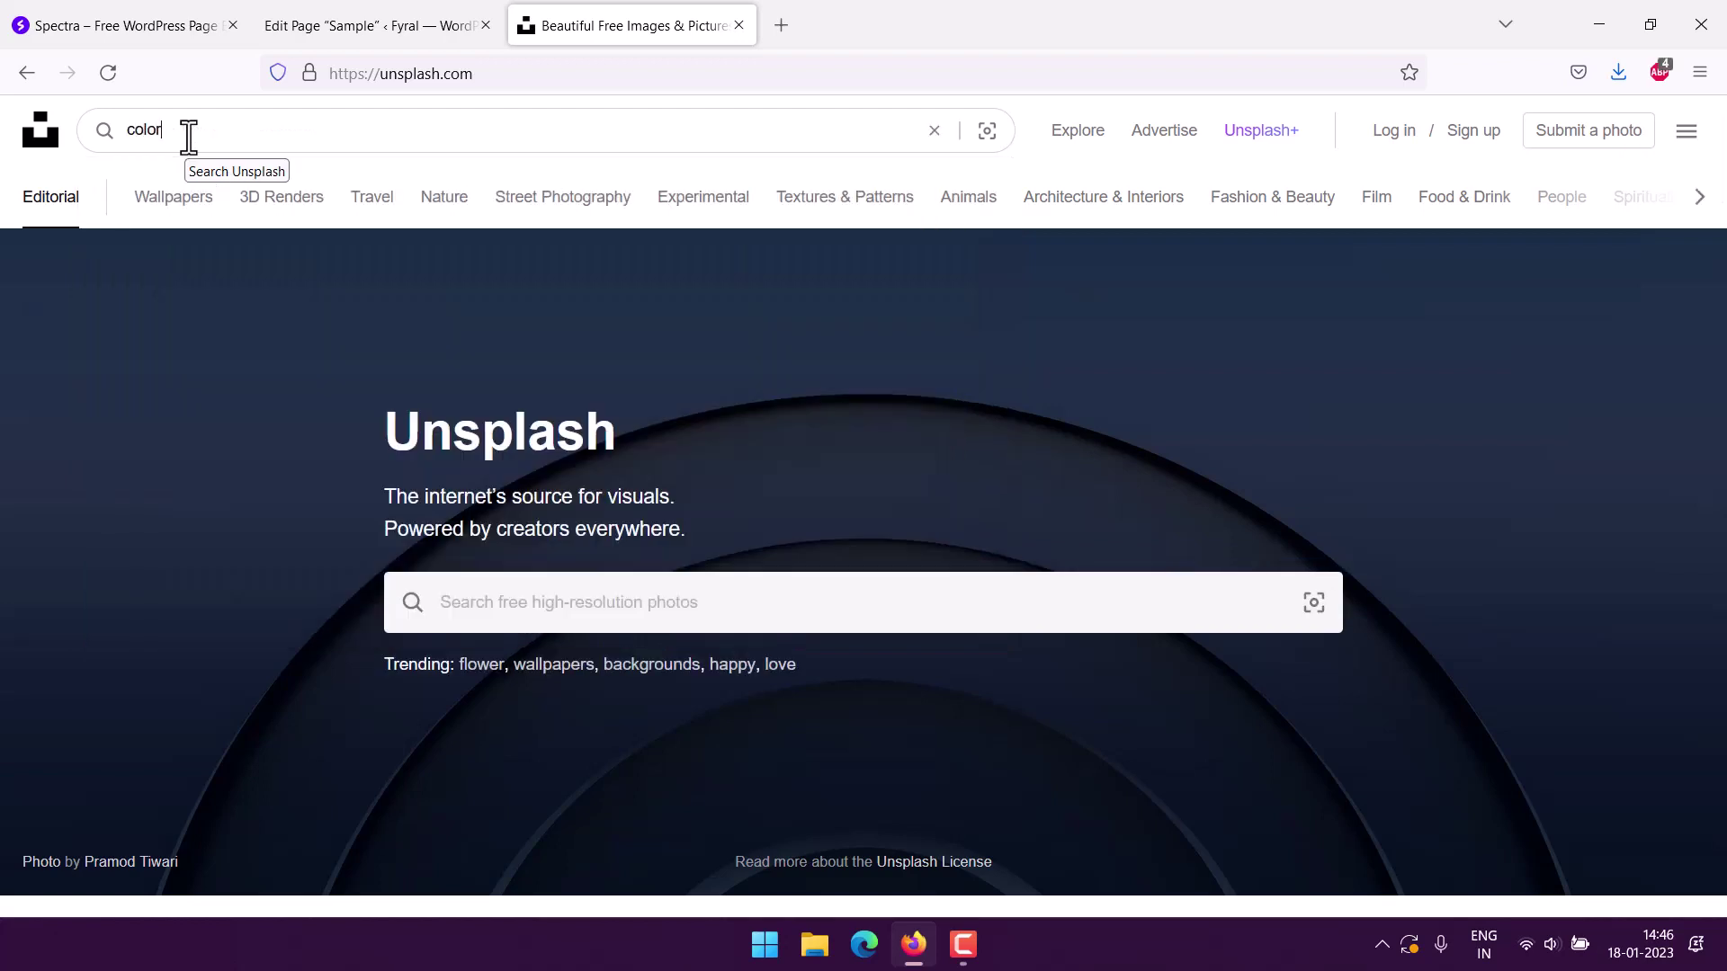
{"action": "type", "text": "s"}
{"action": "key", "text": "Return"}
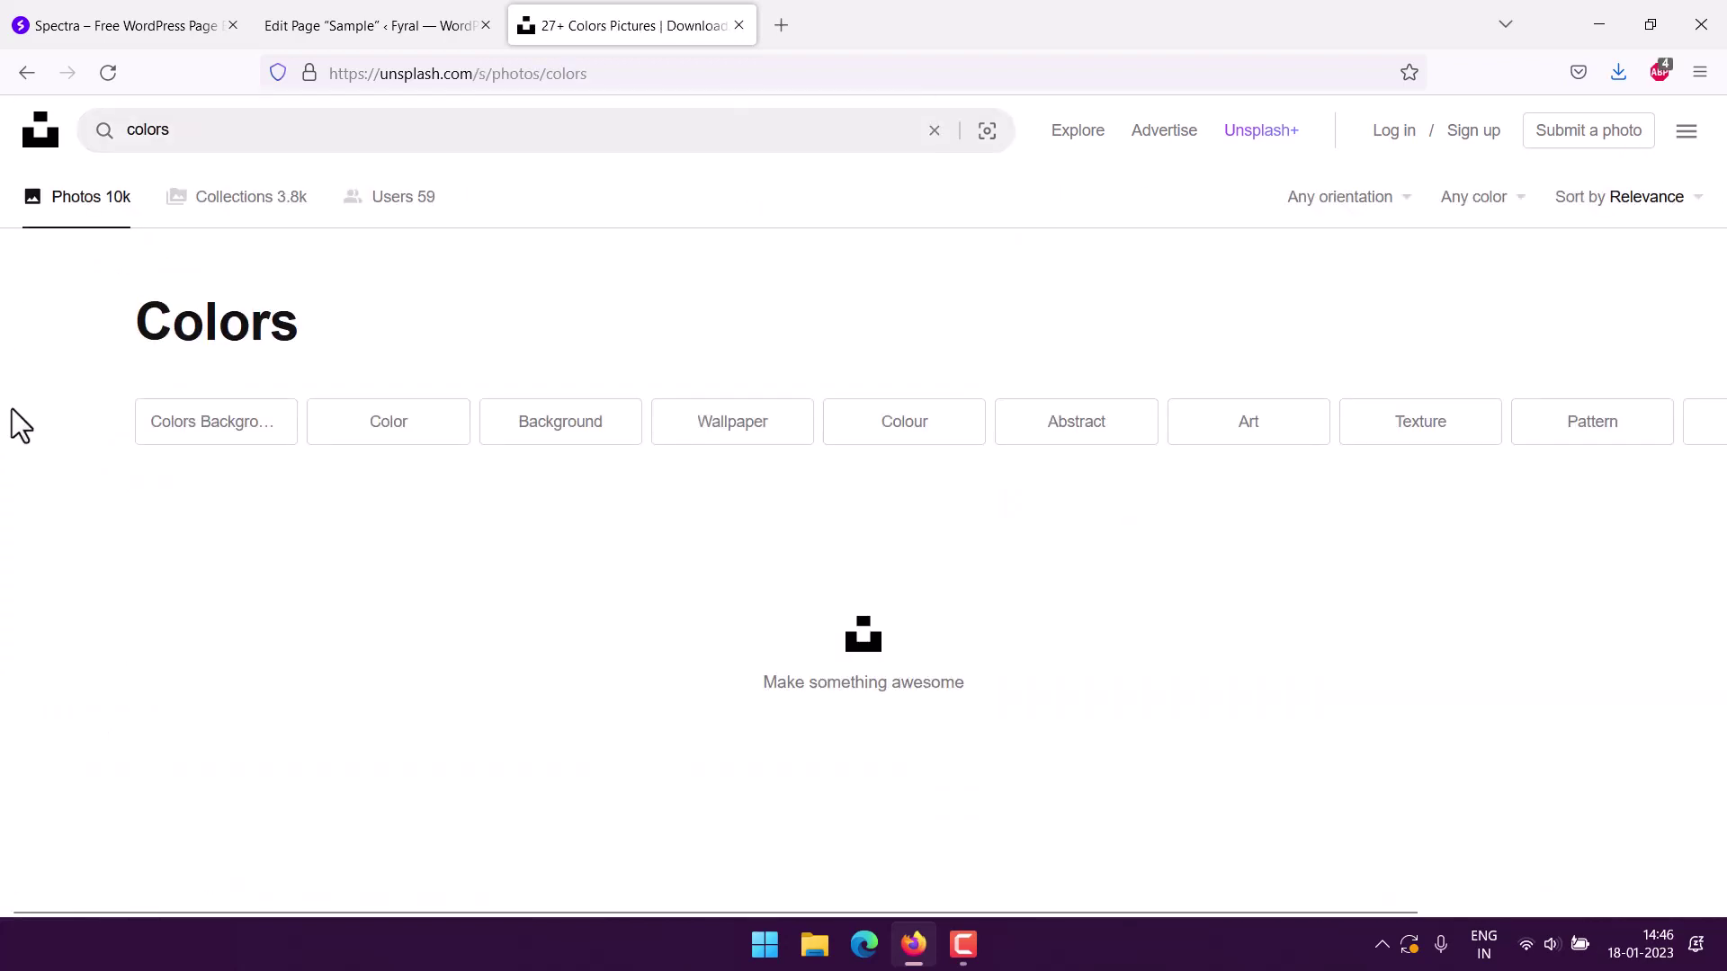
Find the teal confetti photo in the results and download it in the Small (640 x 426) size
{"action": "scroll", "coordinate": [20, 422], "scroll_direction": "down", "scroll_amount": 8}
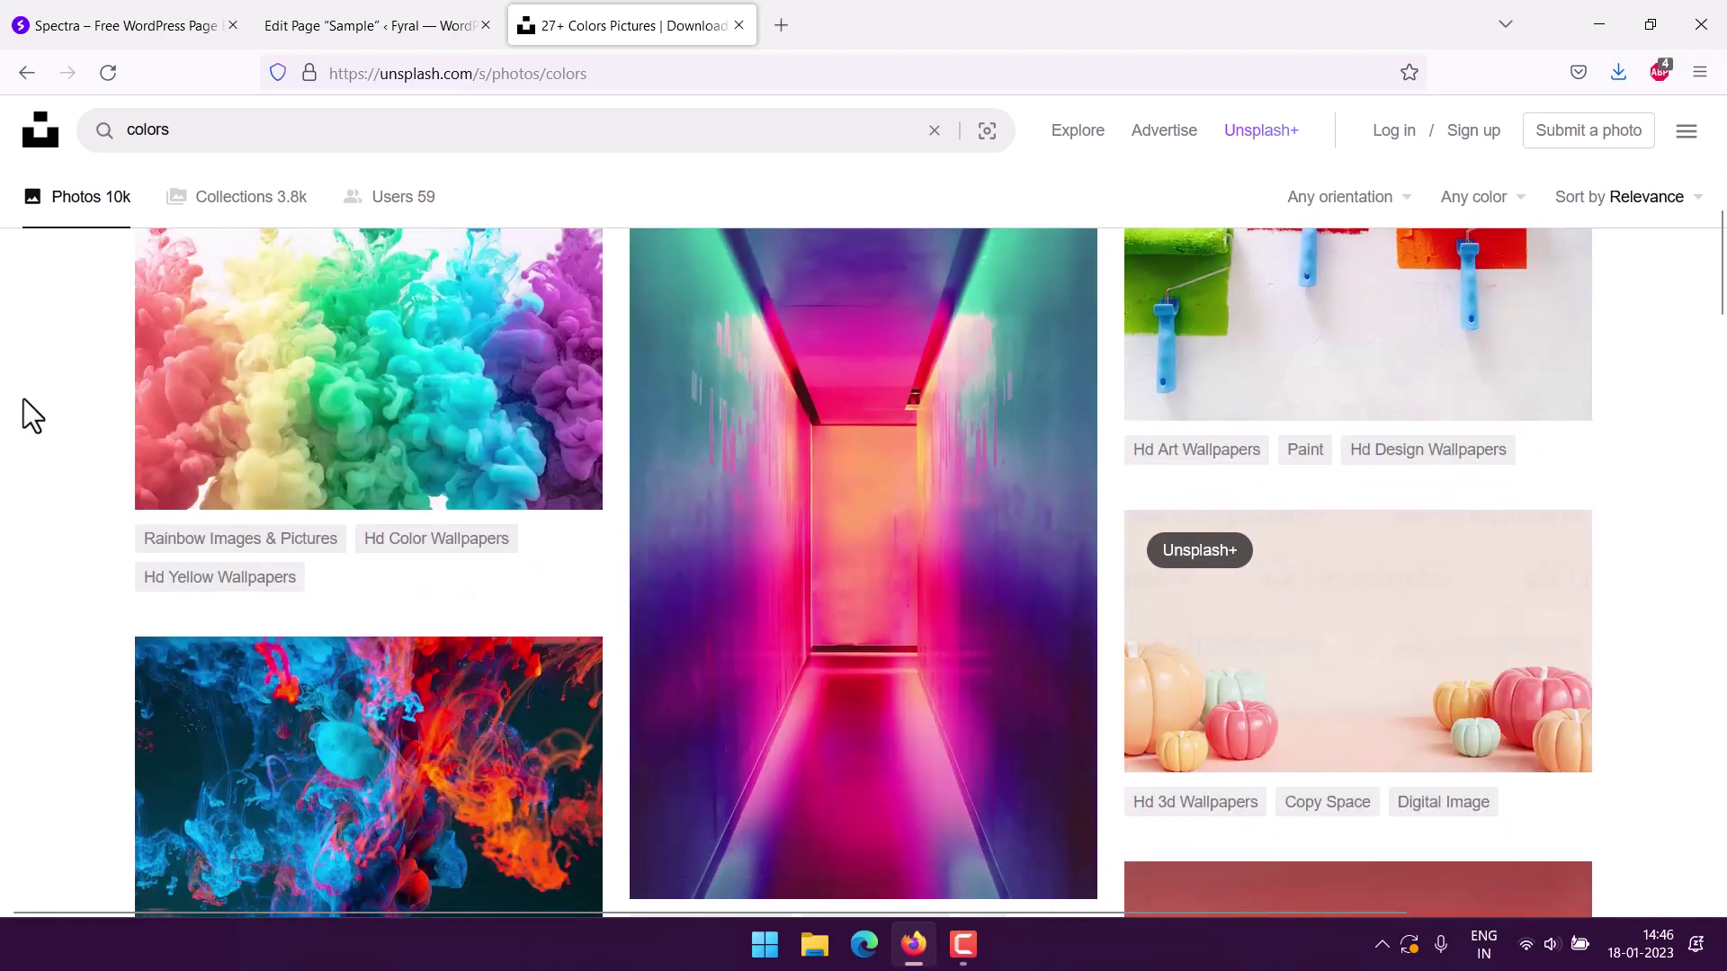
{"action": "scroll", "coordinate": [24, 398], "scroll_direction": "down", "scroll_amount": 8}
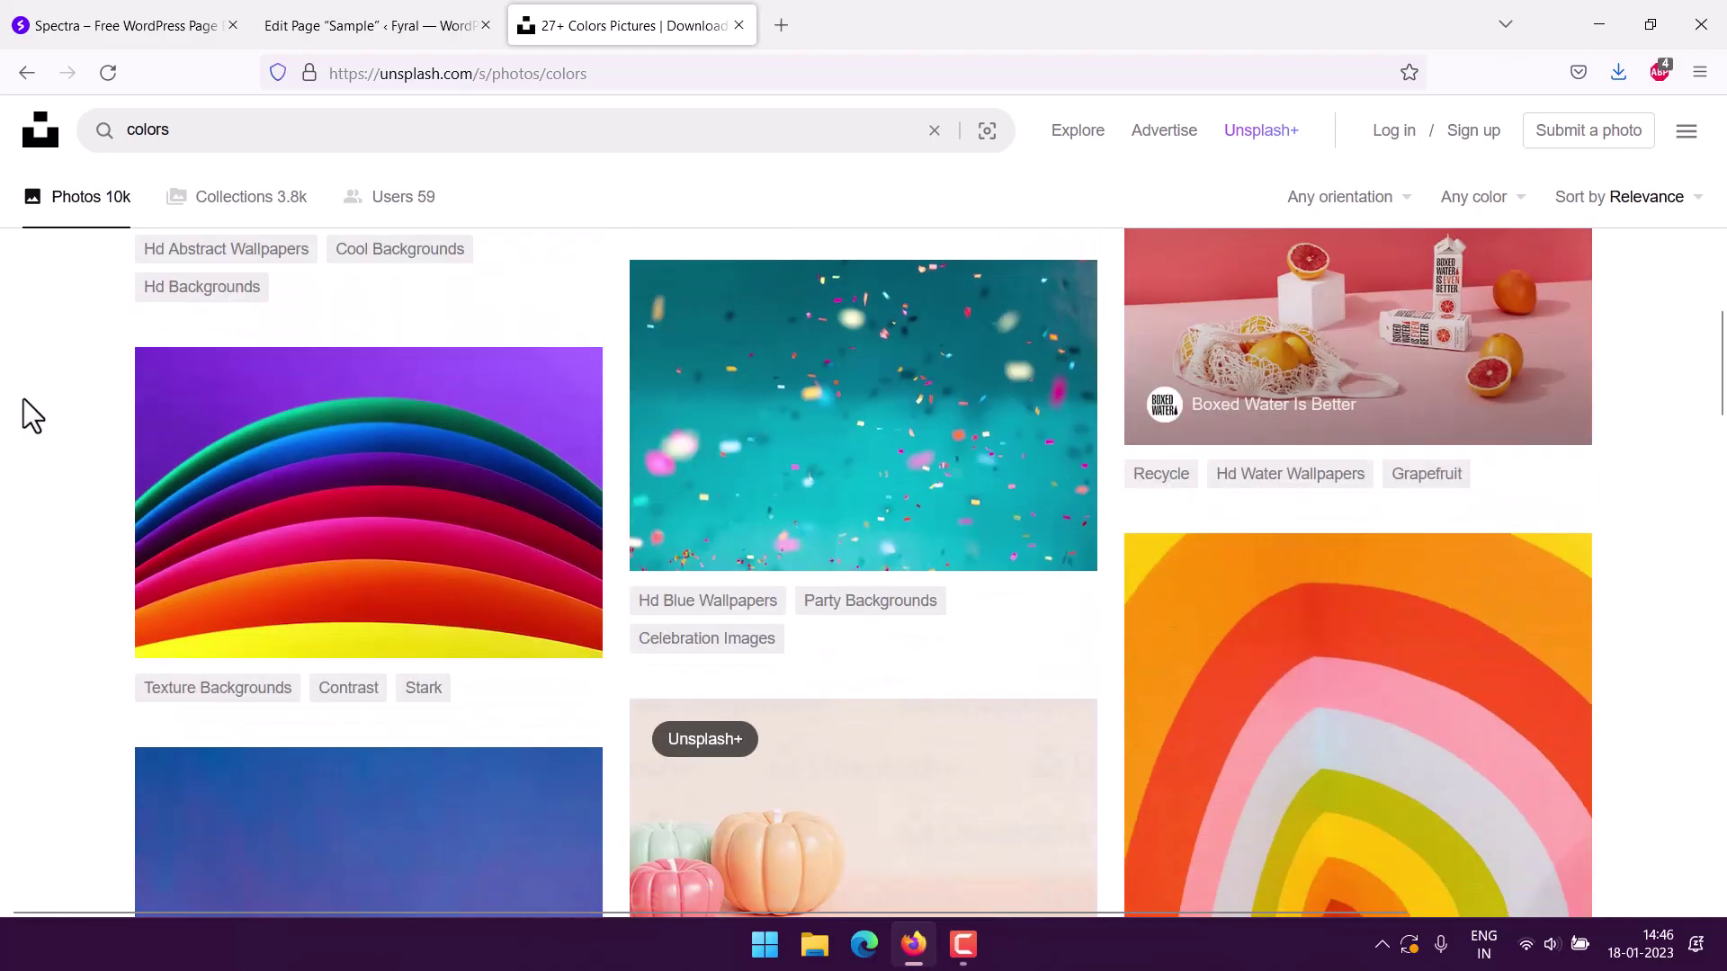
{"action": "scroll", "coordinate": [24, 398], "scroll_direction": "down", "scroll_amount": 5}
{"action": "scroll", "coordinate": [25, 394], "scroll_direction": "up", "scroll_amount": 6}
{"action": "left_click", "coordinate": [840, 535]}
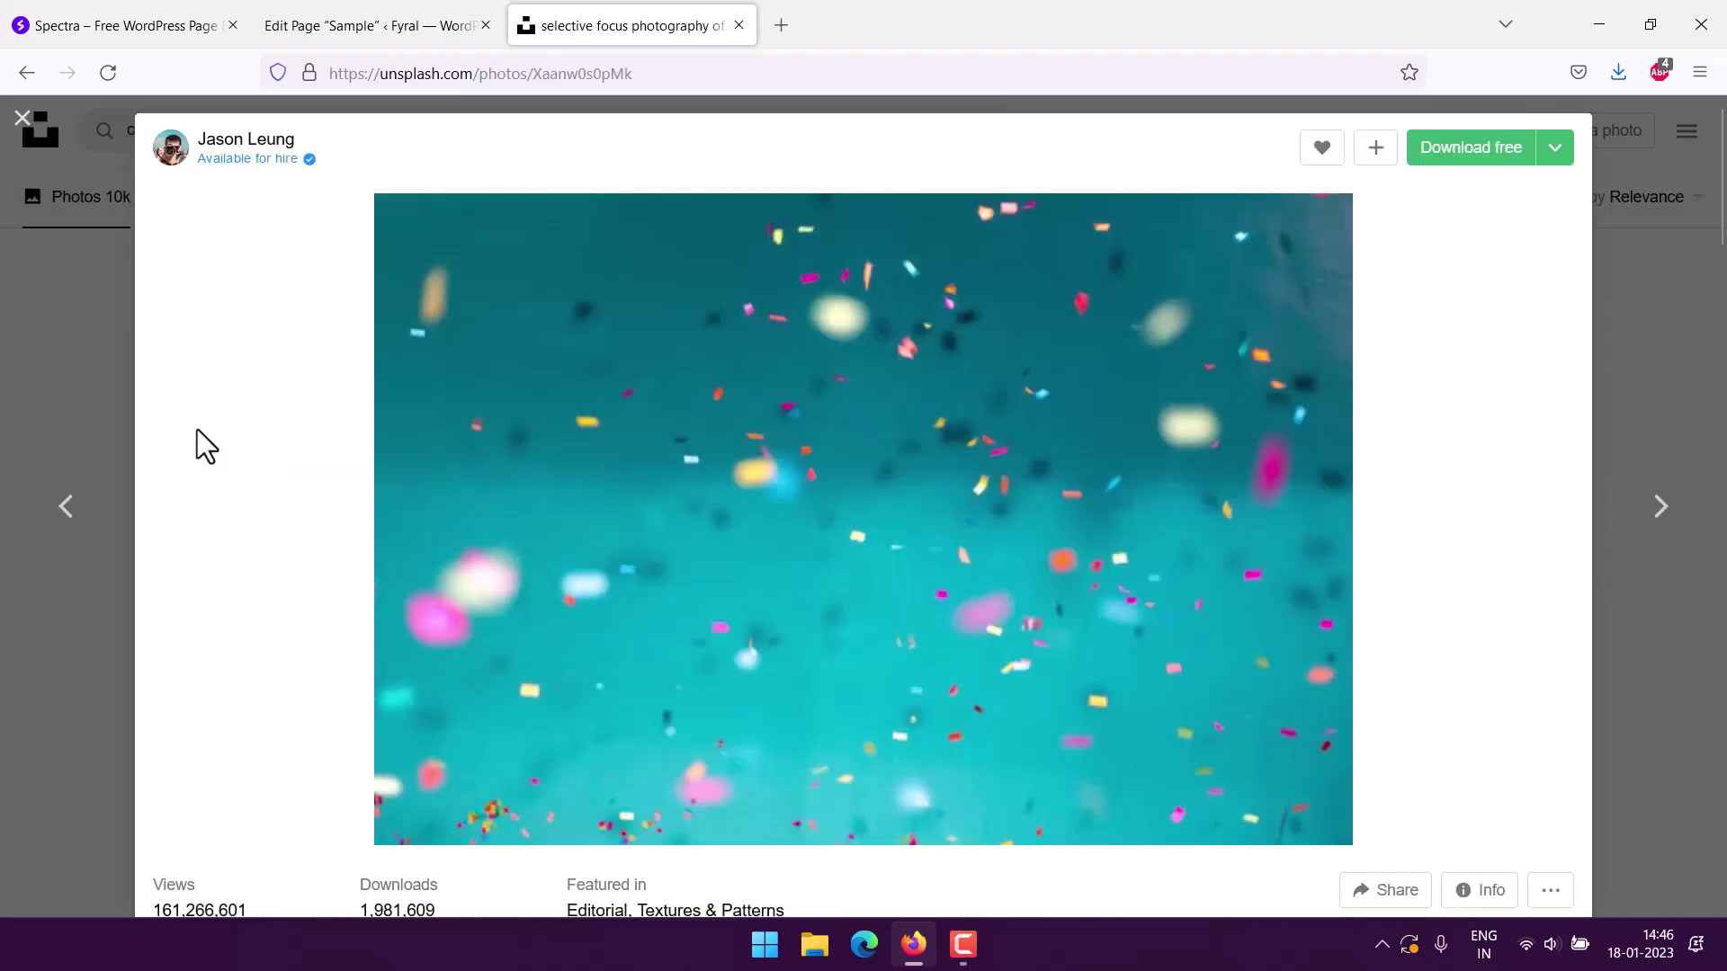
{"action": "left_click", "coordinate": [1555, 150]}
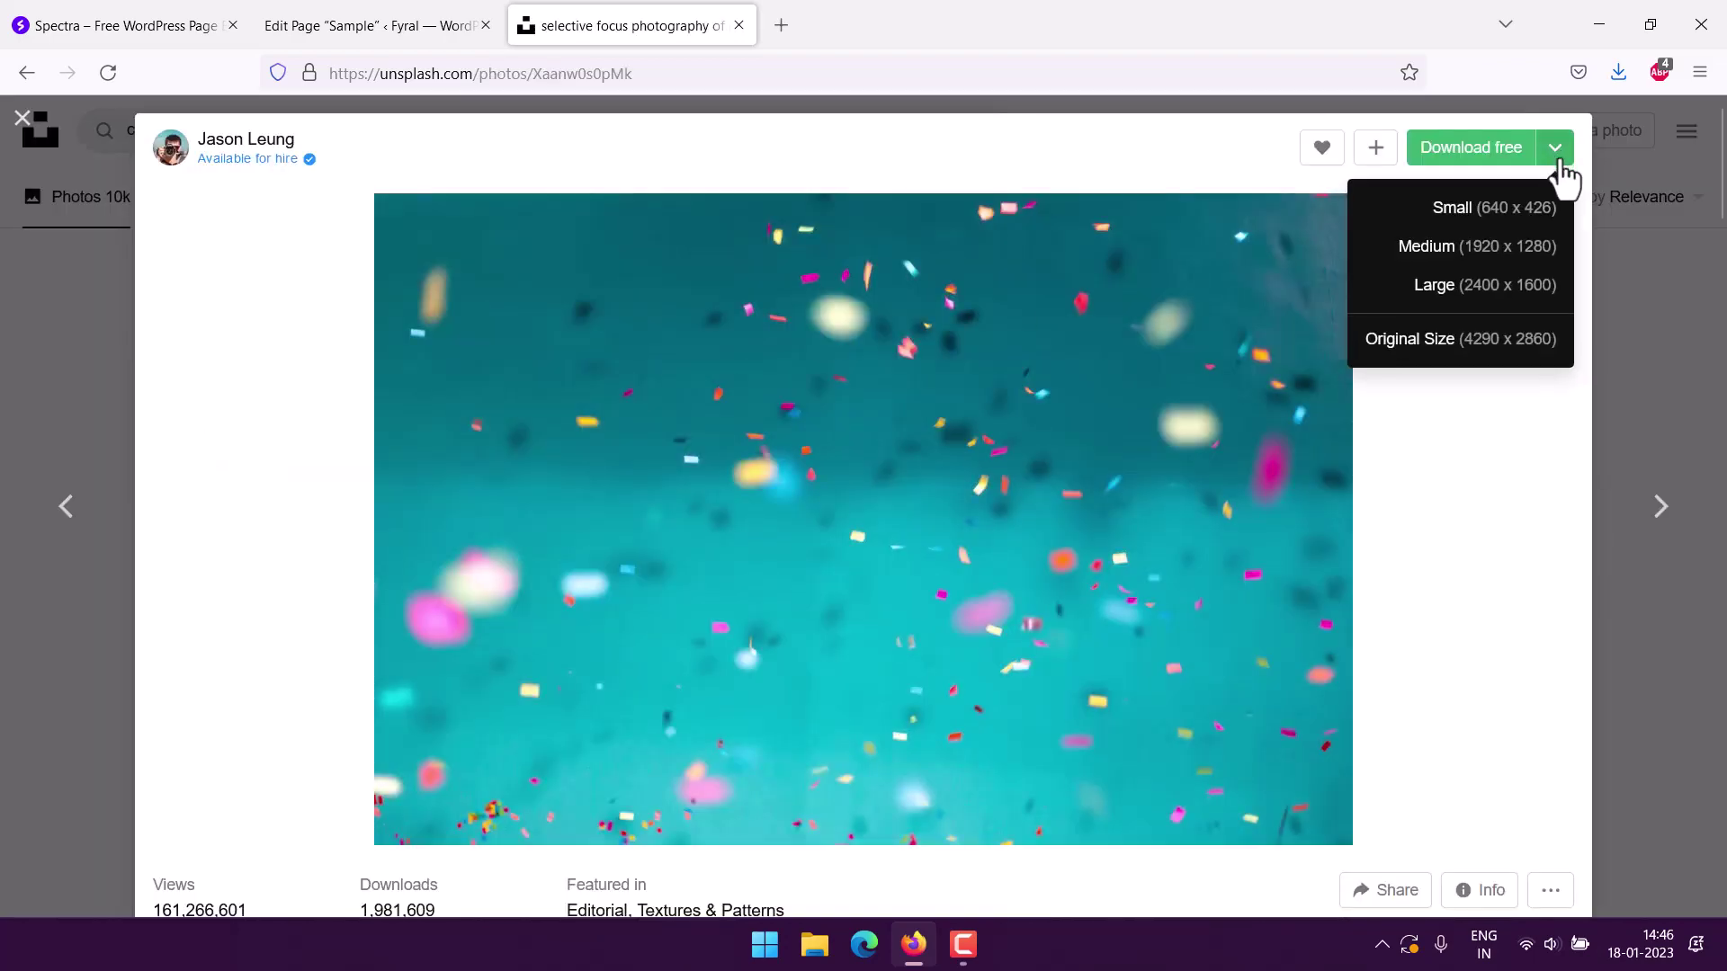
{"action": "left_click", "coordinate": [1489, 237]}
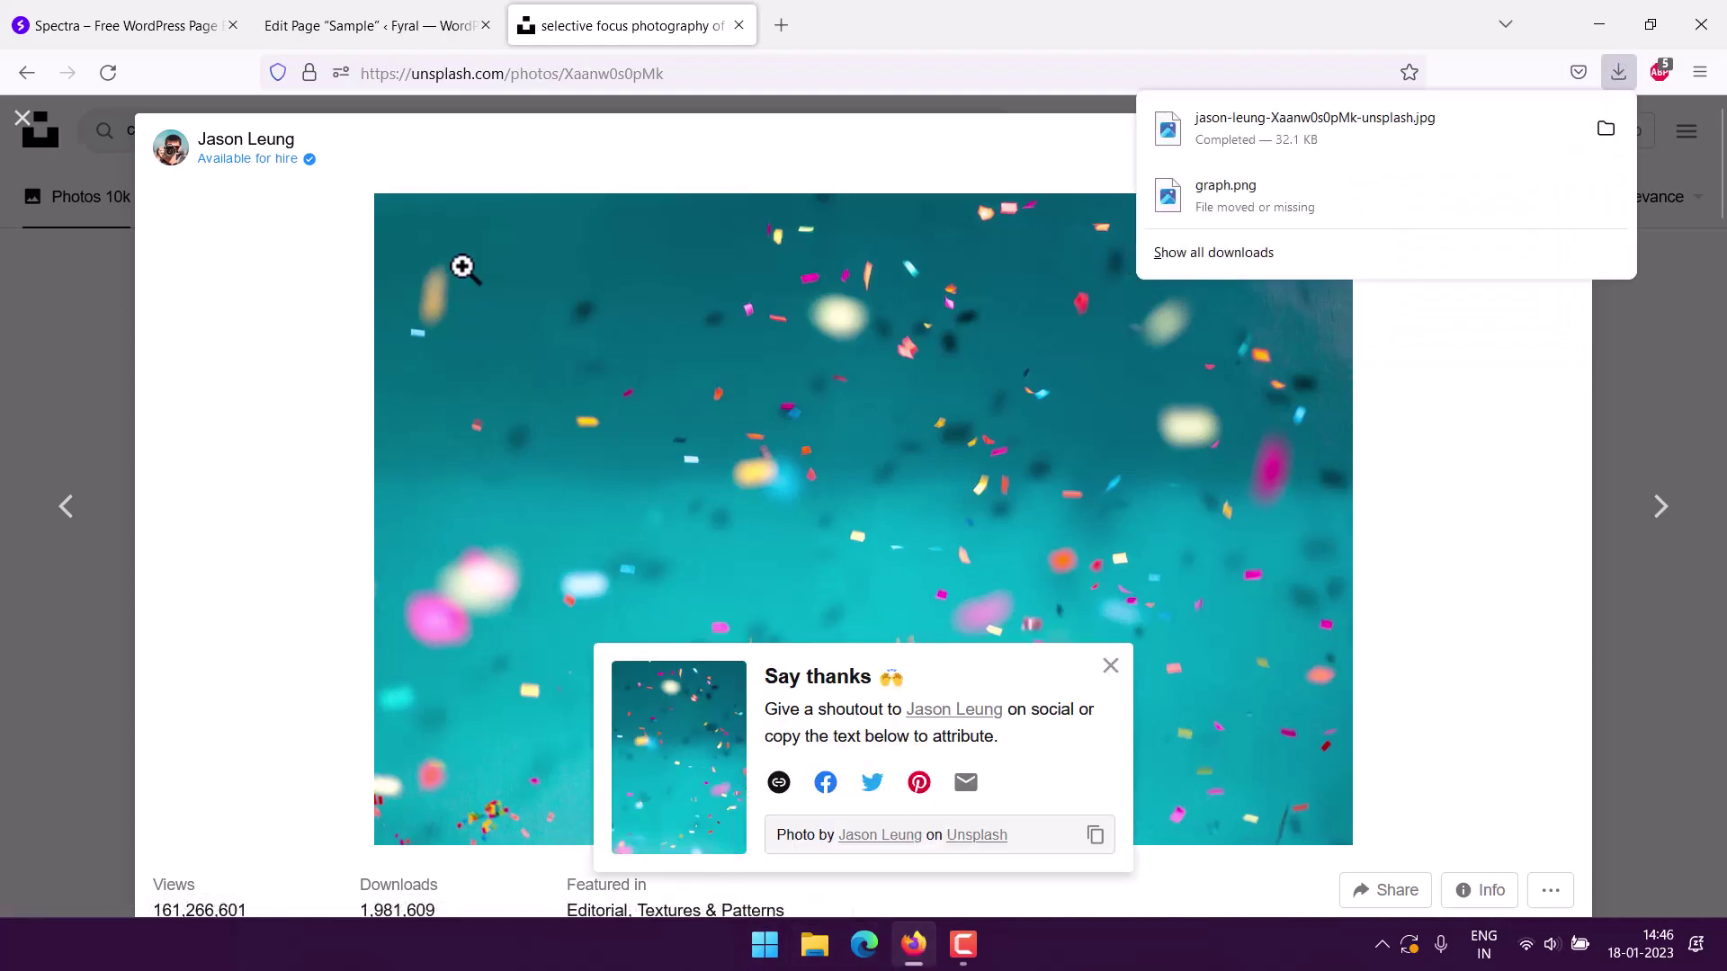
Return to the Sample page editor and upload the downloaded confetti photo into the first cell's Image block
{"action": "left_click", "coordinate": [380, 29]}
{"action": "left_click", "coordinate": [334, 538]}
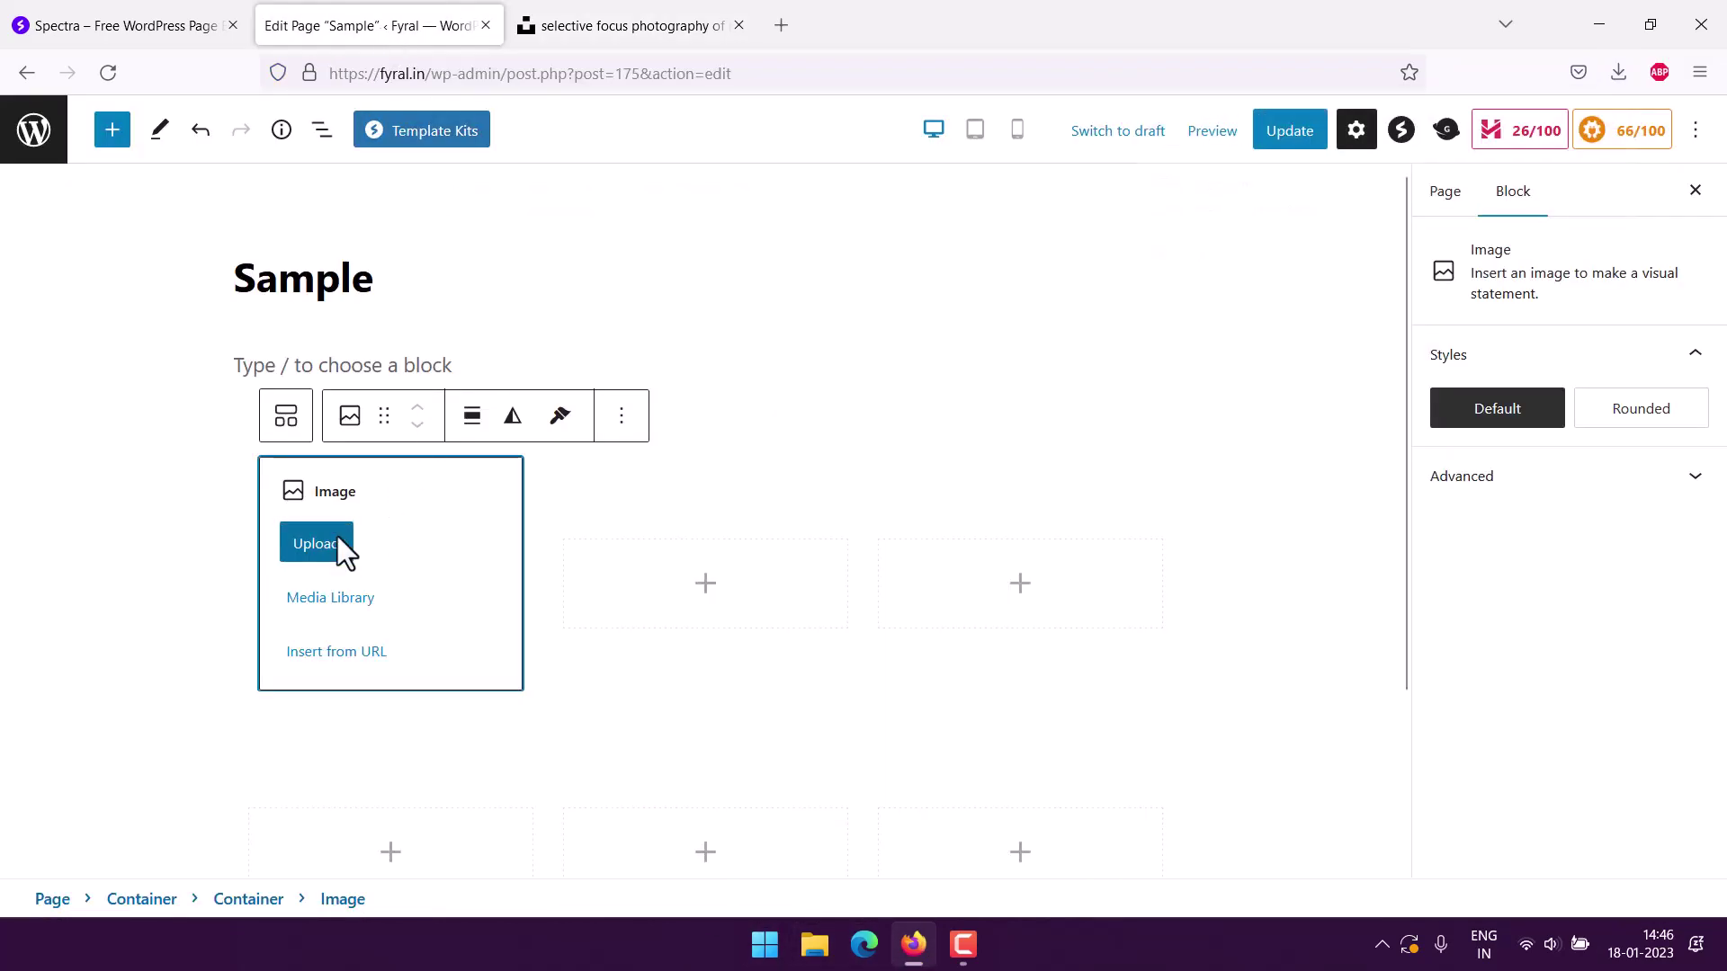
{"action": "left_click", "coordinate": [298, 223]}
{"action": "left_click", "coordinate": [877, 574]}
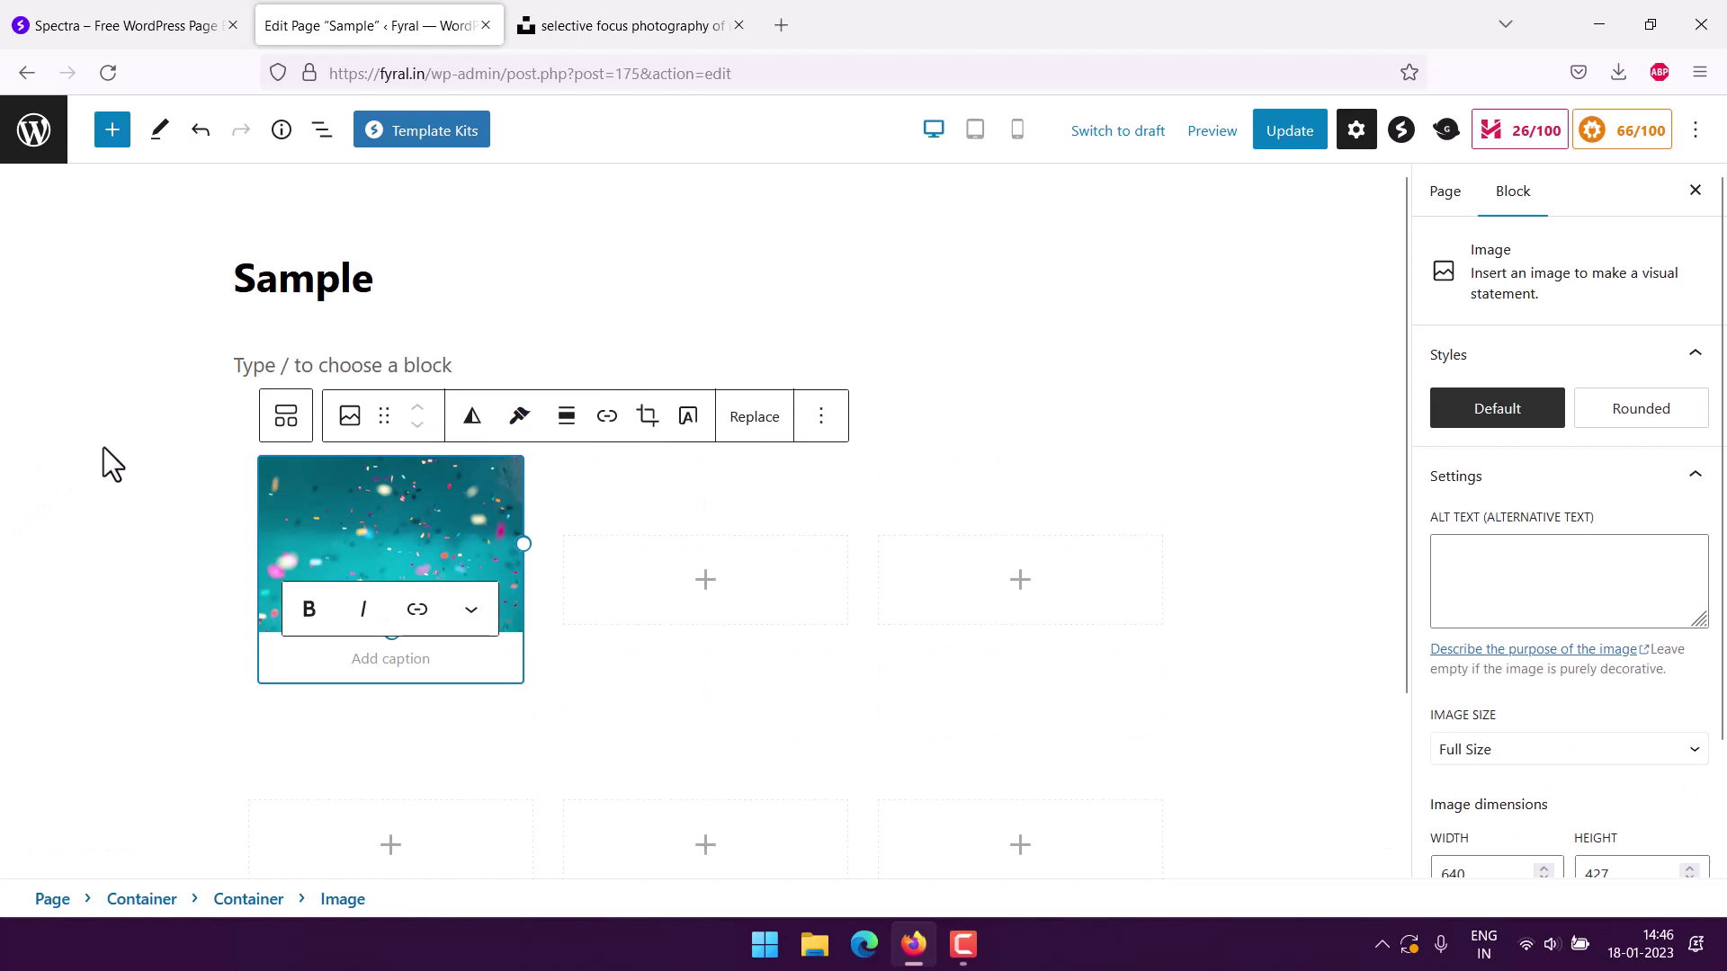
Add an Image block to the middle cell of the upper row and fill it with the confetti photo from the media library
{"action": "left_click", "coordinate": [707, 559]}
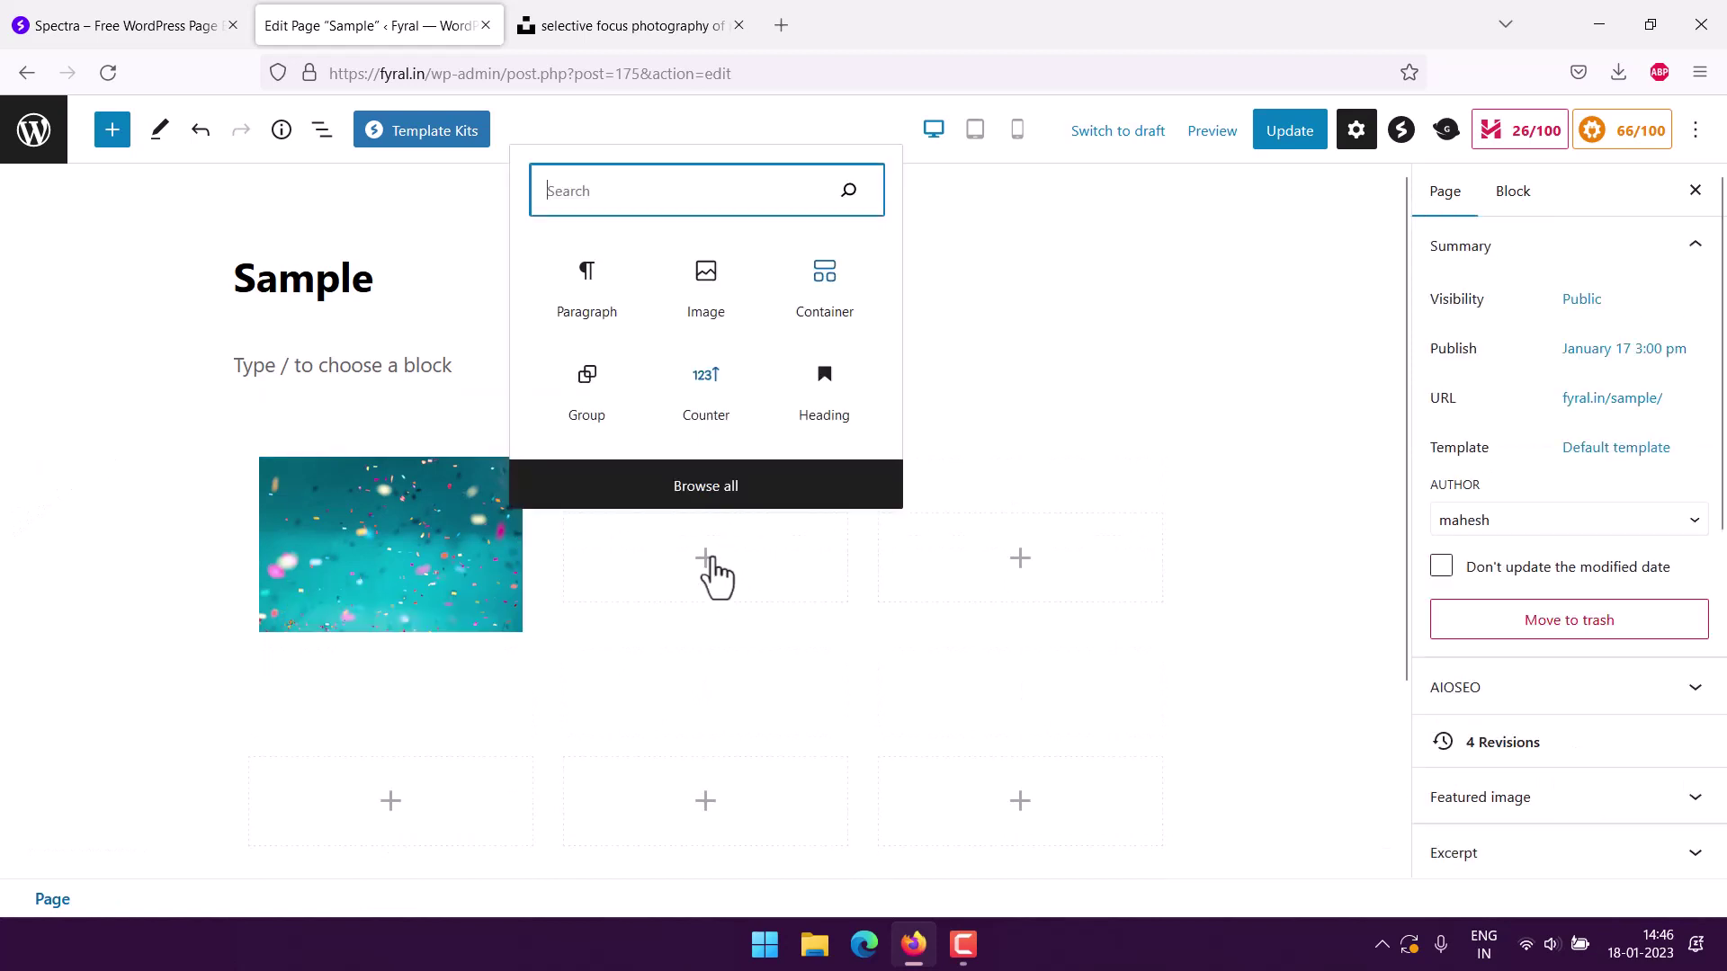
{"action": "left_click", "coordinate": [742, 337]}
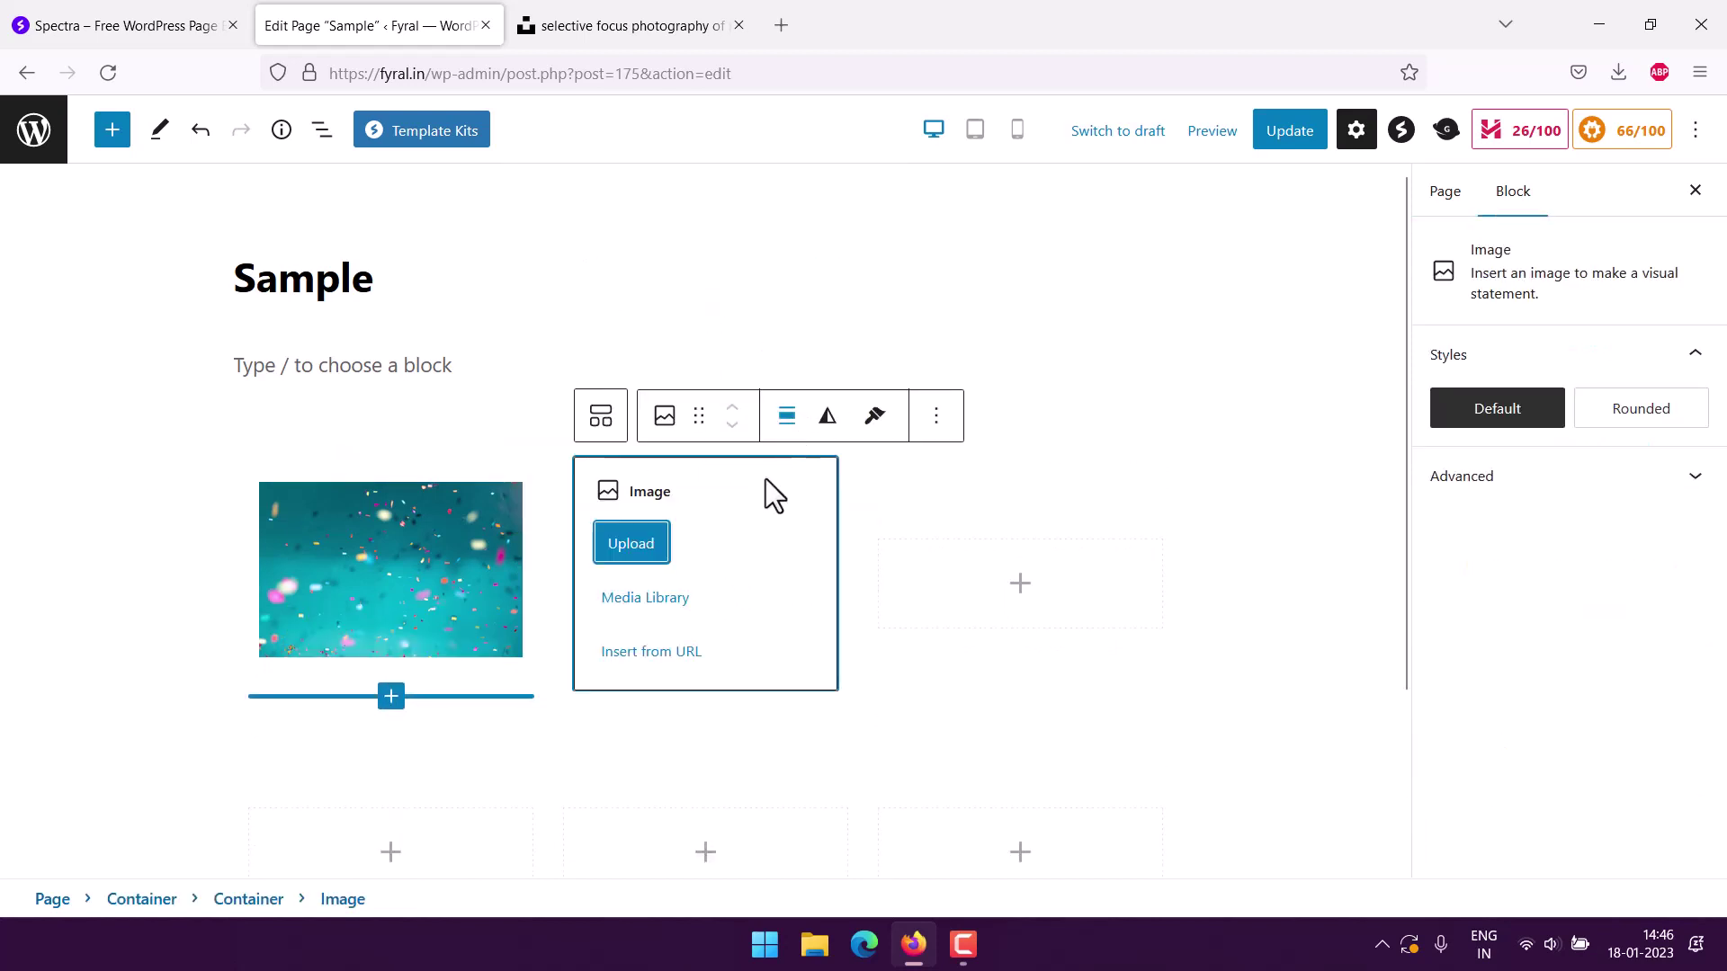
{"action": "left_click", "coordinate": [661, 599]}
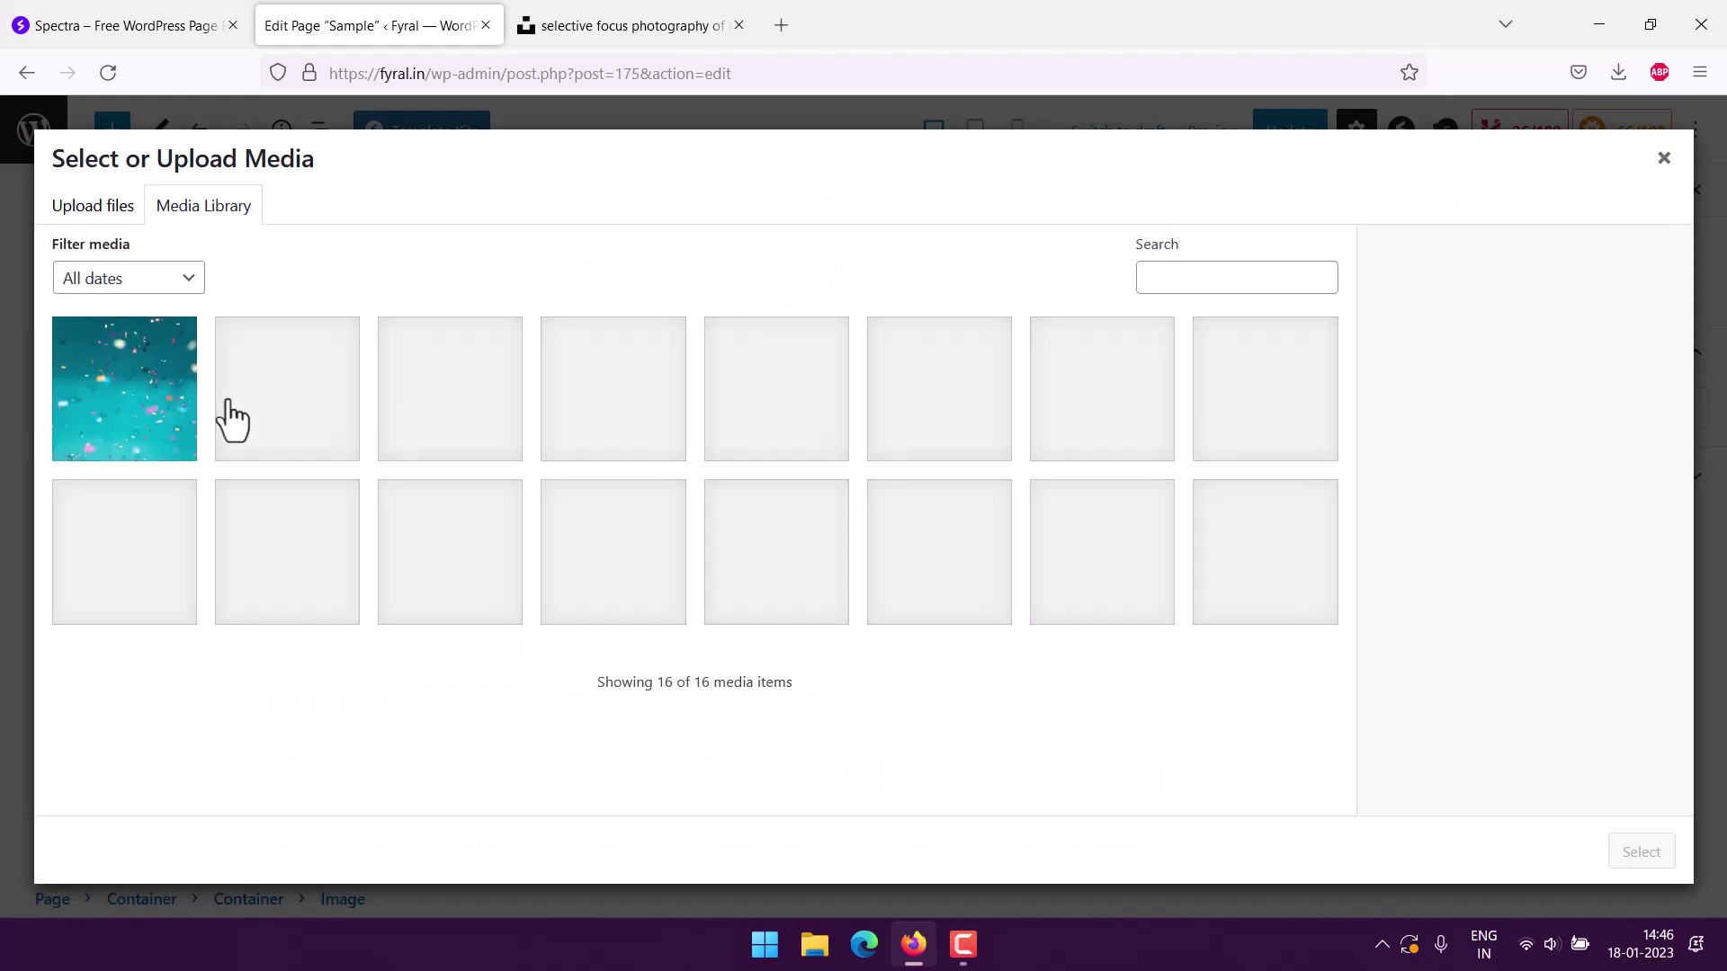
{"action": "left_click", "coordinate": [135, 411]}
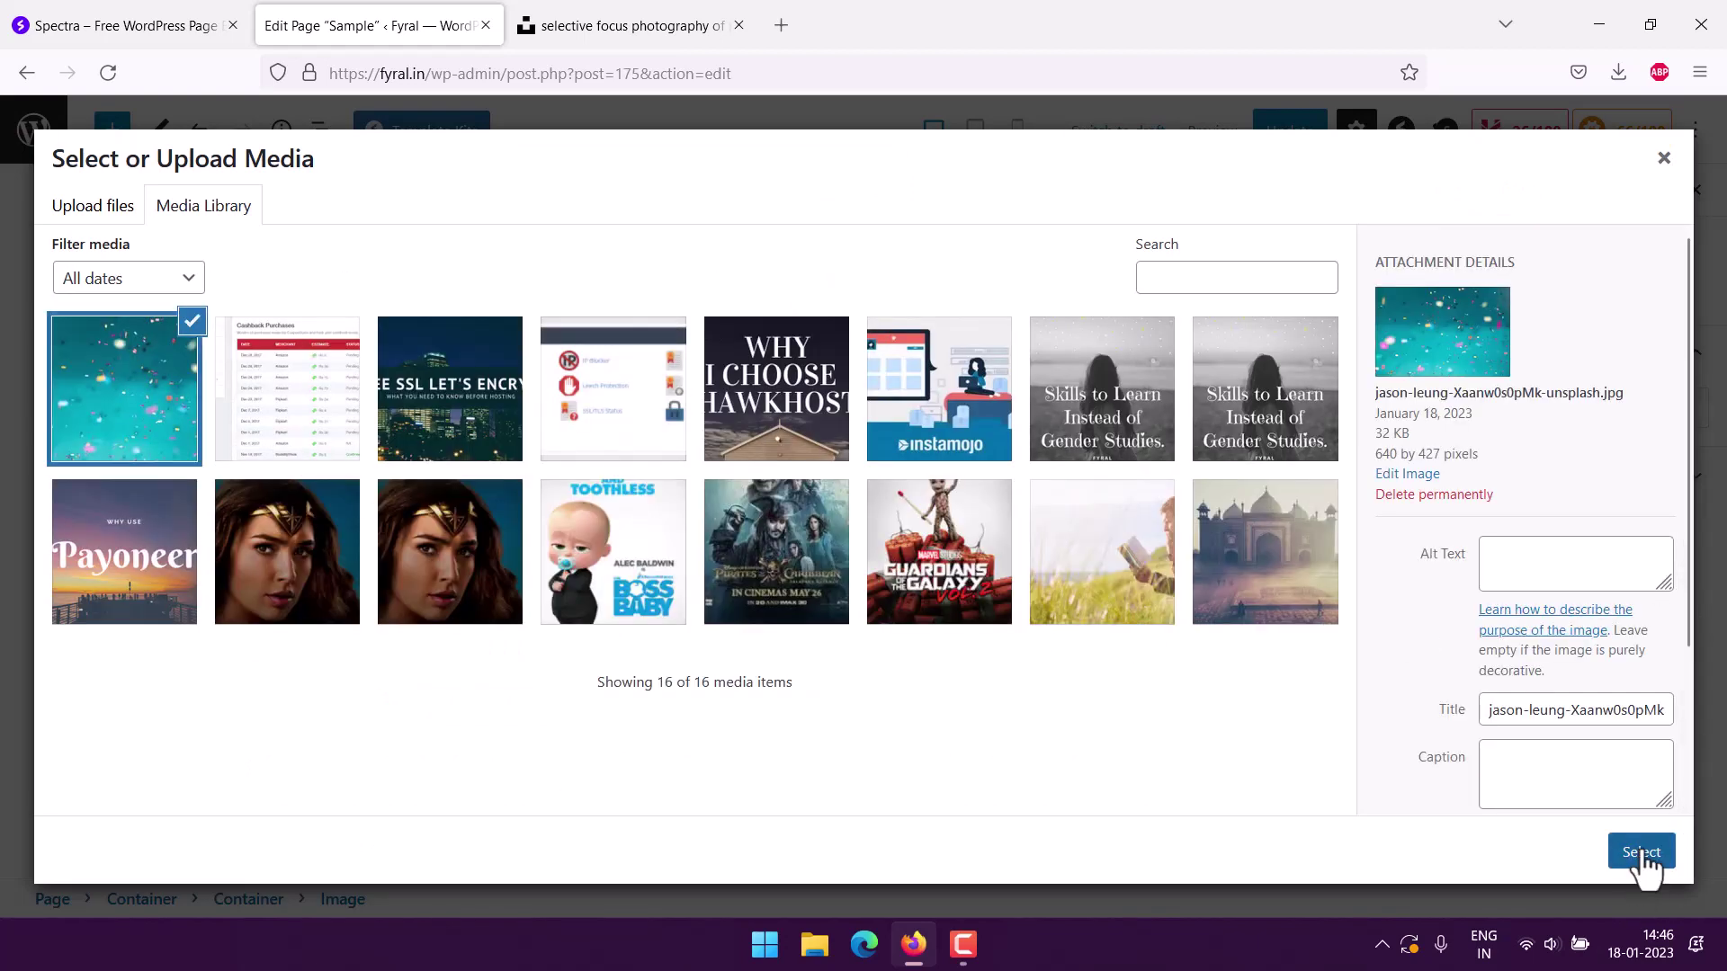
{"action": "left_click", "coordinate": [1639, 854]}
Add an Image block to the third cell of the upper row and fill it with book-reading.jpg from the media library
{"action": "left_click", "coordinate": [1007, 580]}
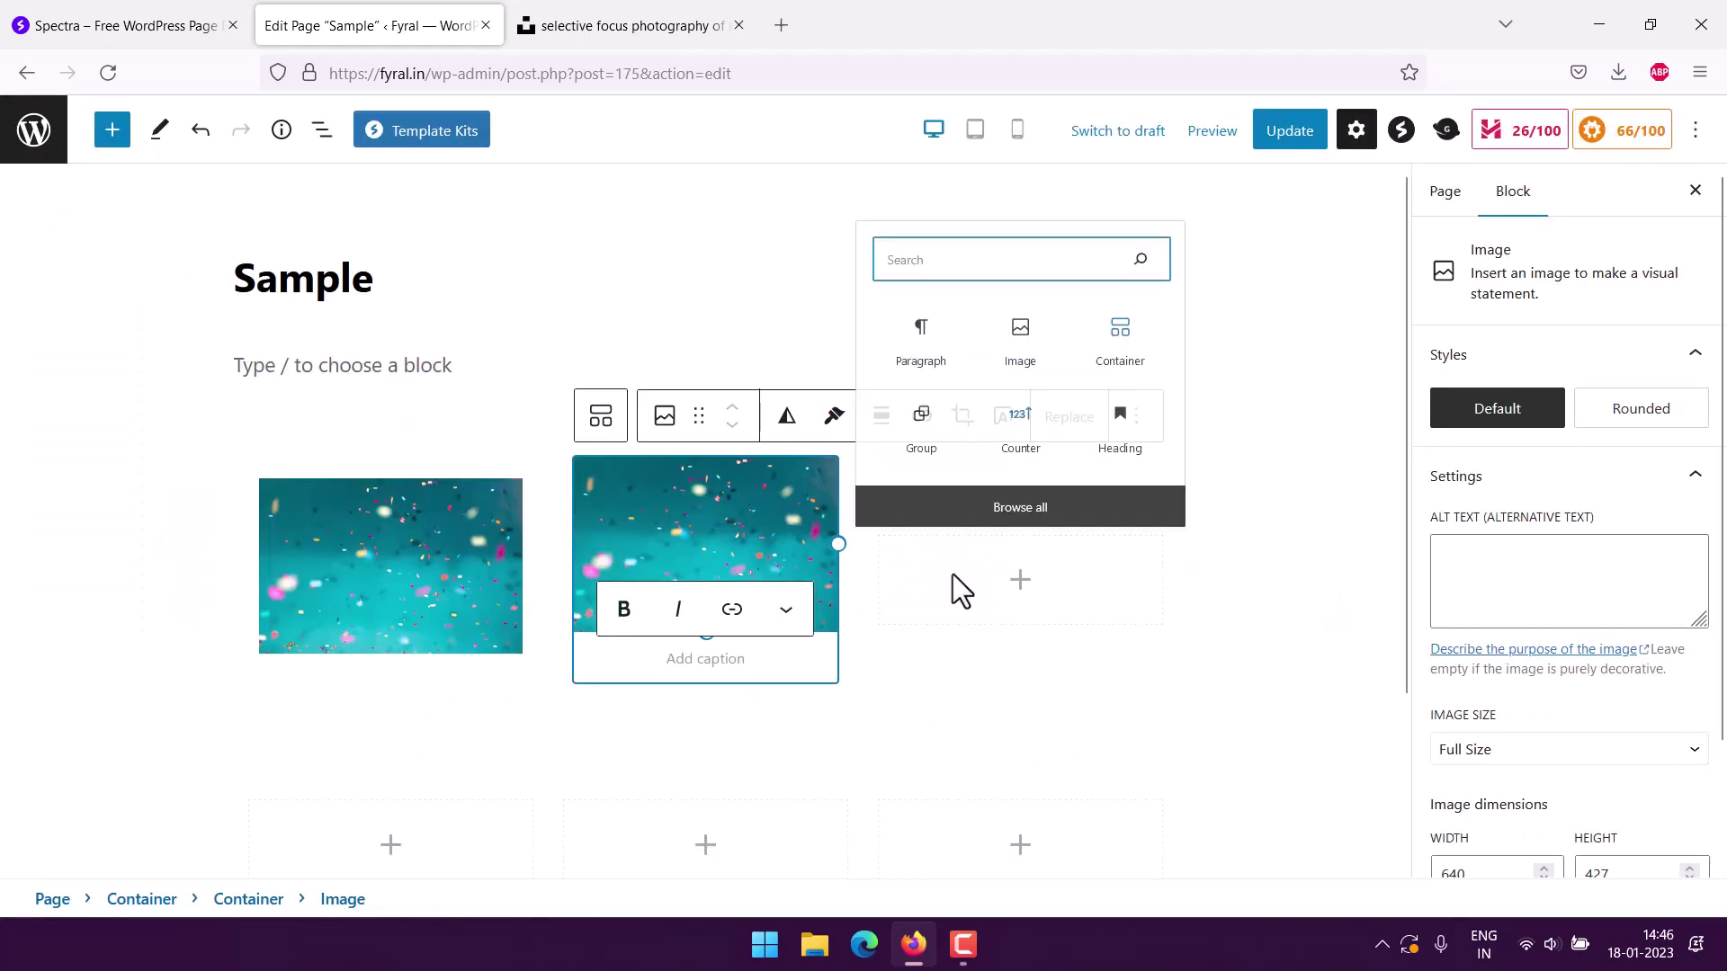
{"action": "left_click", "coordinate": [1032, 324]}
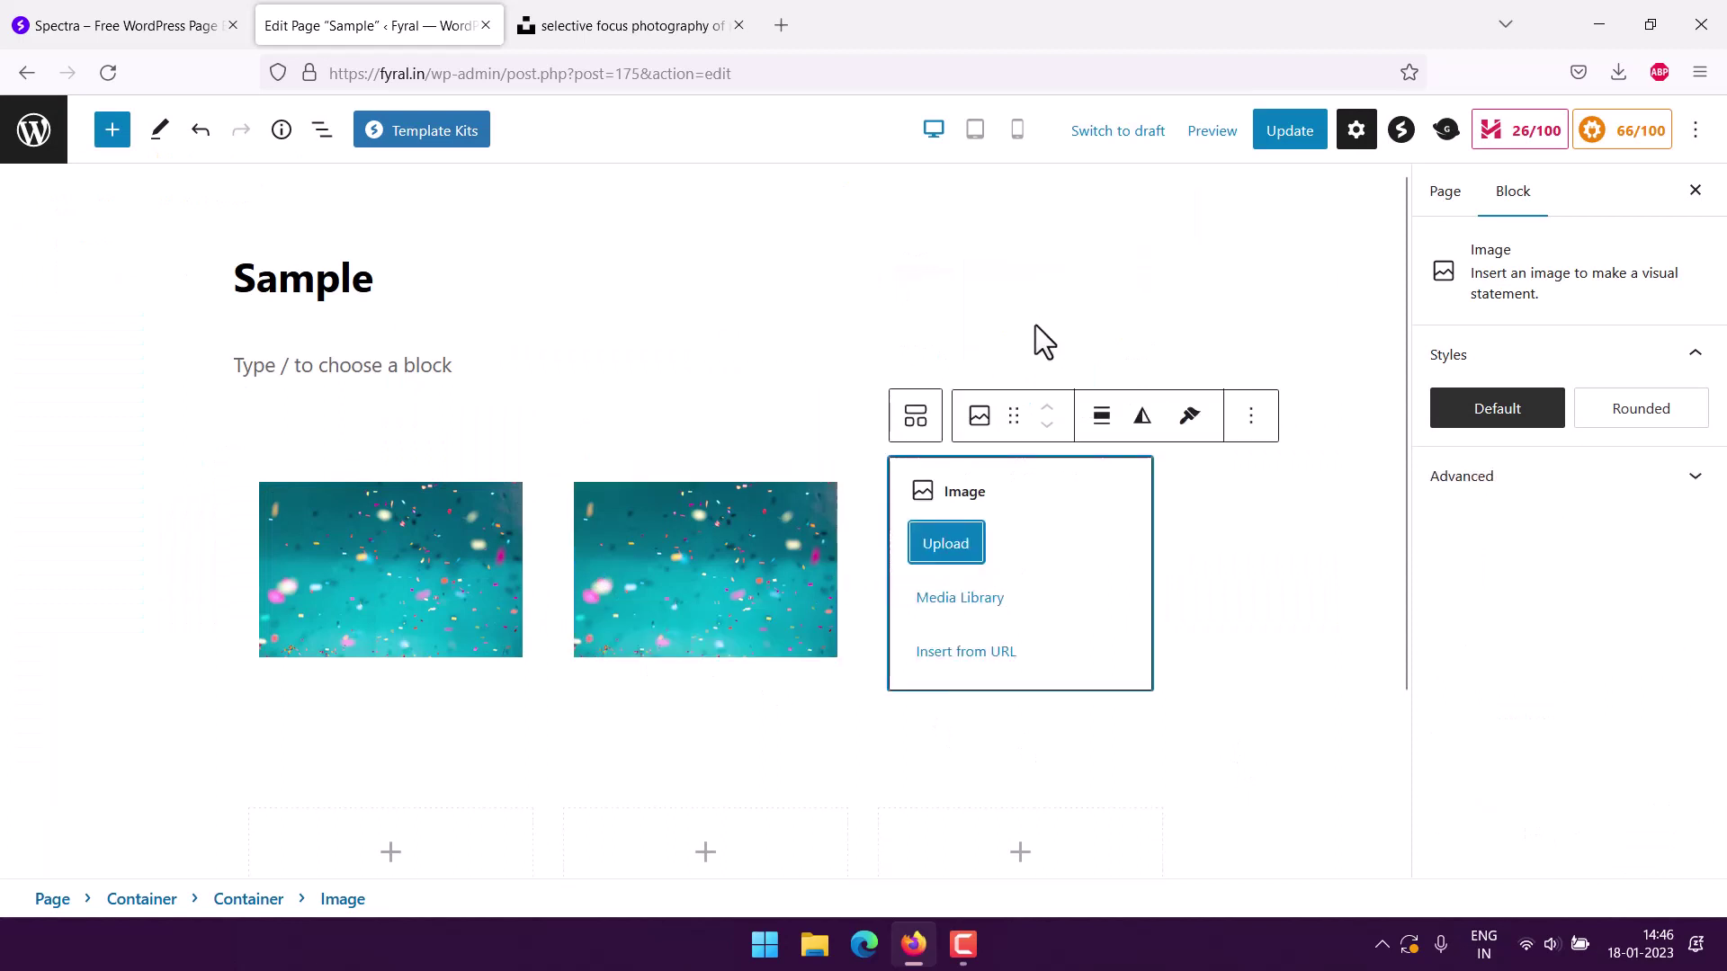
{"action": "left_click", "coordinate": [960, 597]}
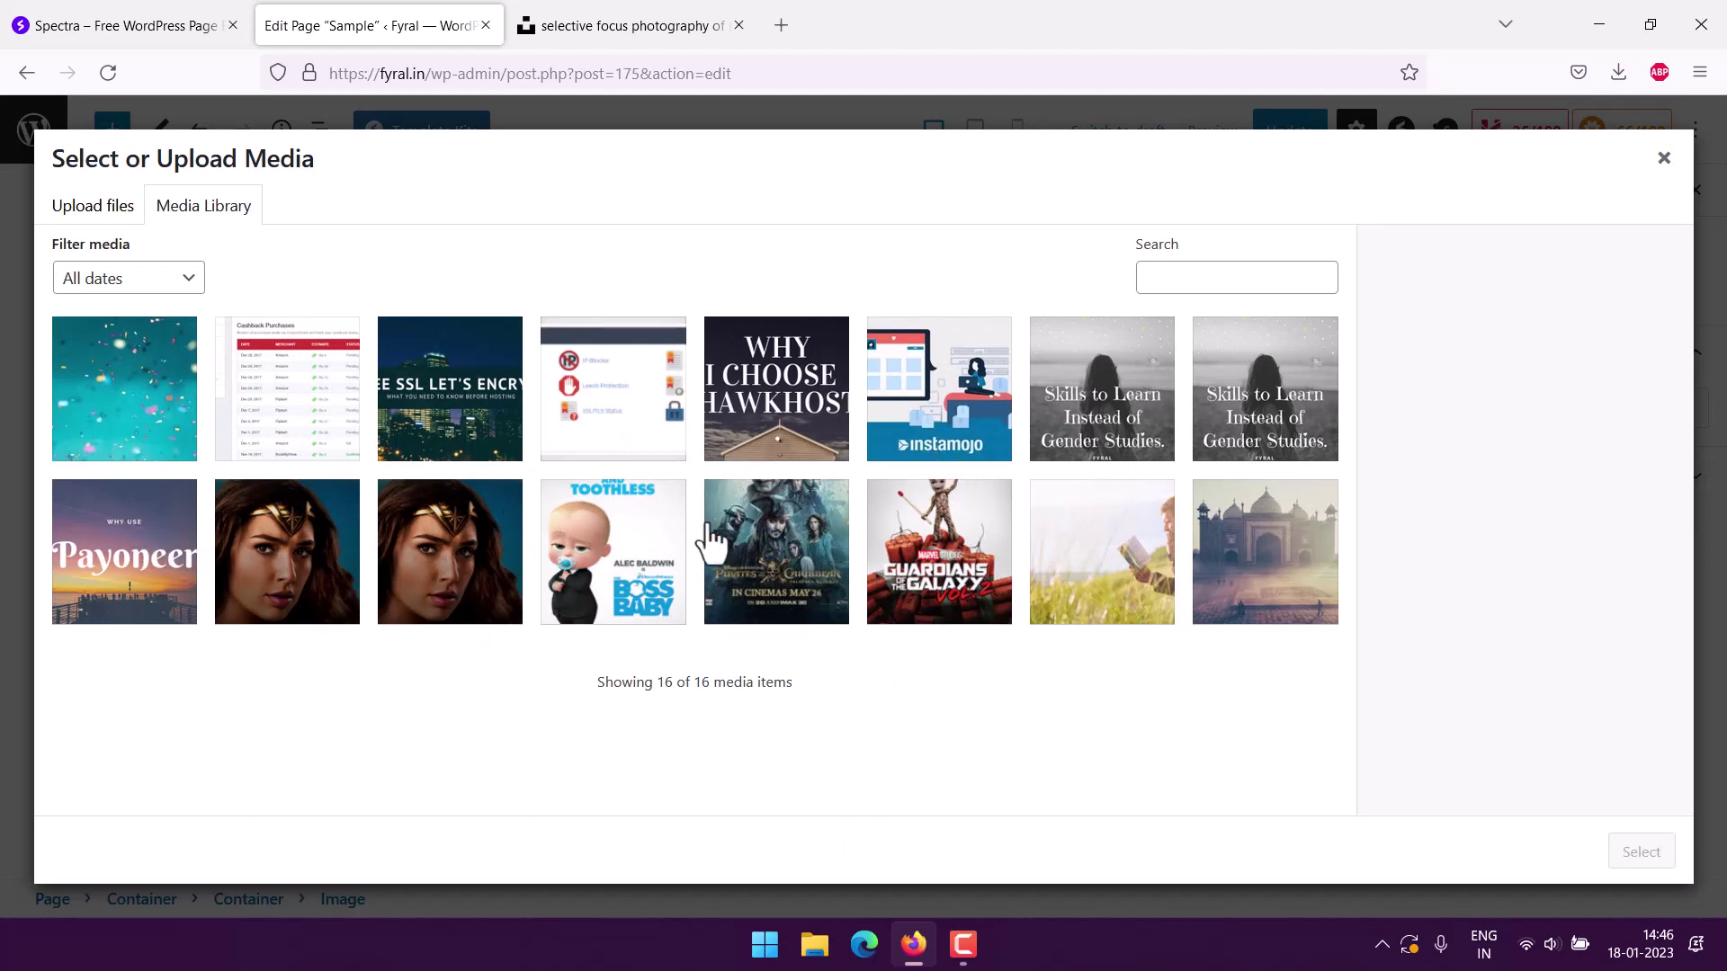
{"action": "left_click", "coordinate": [1089, 559]}
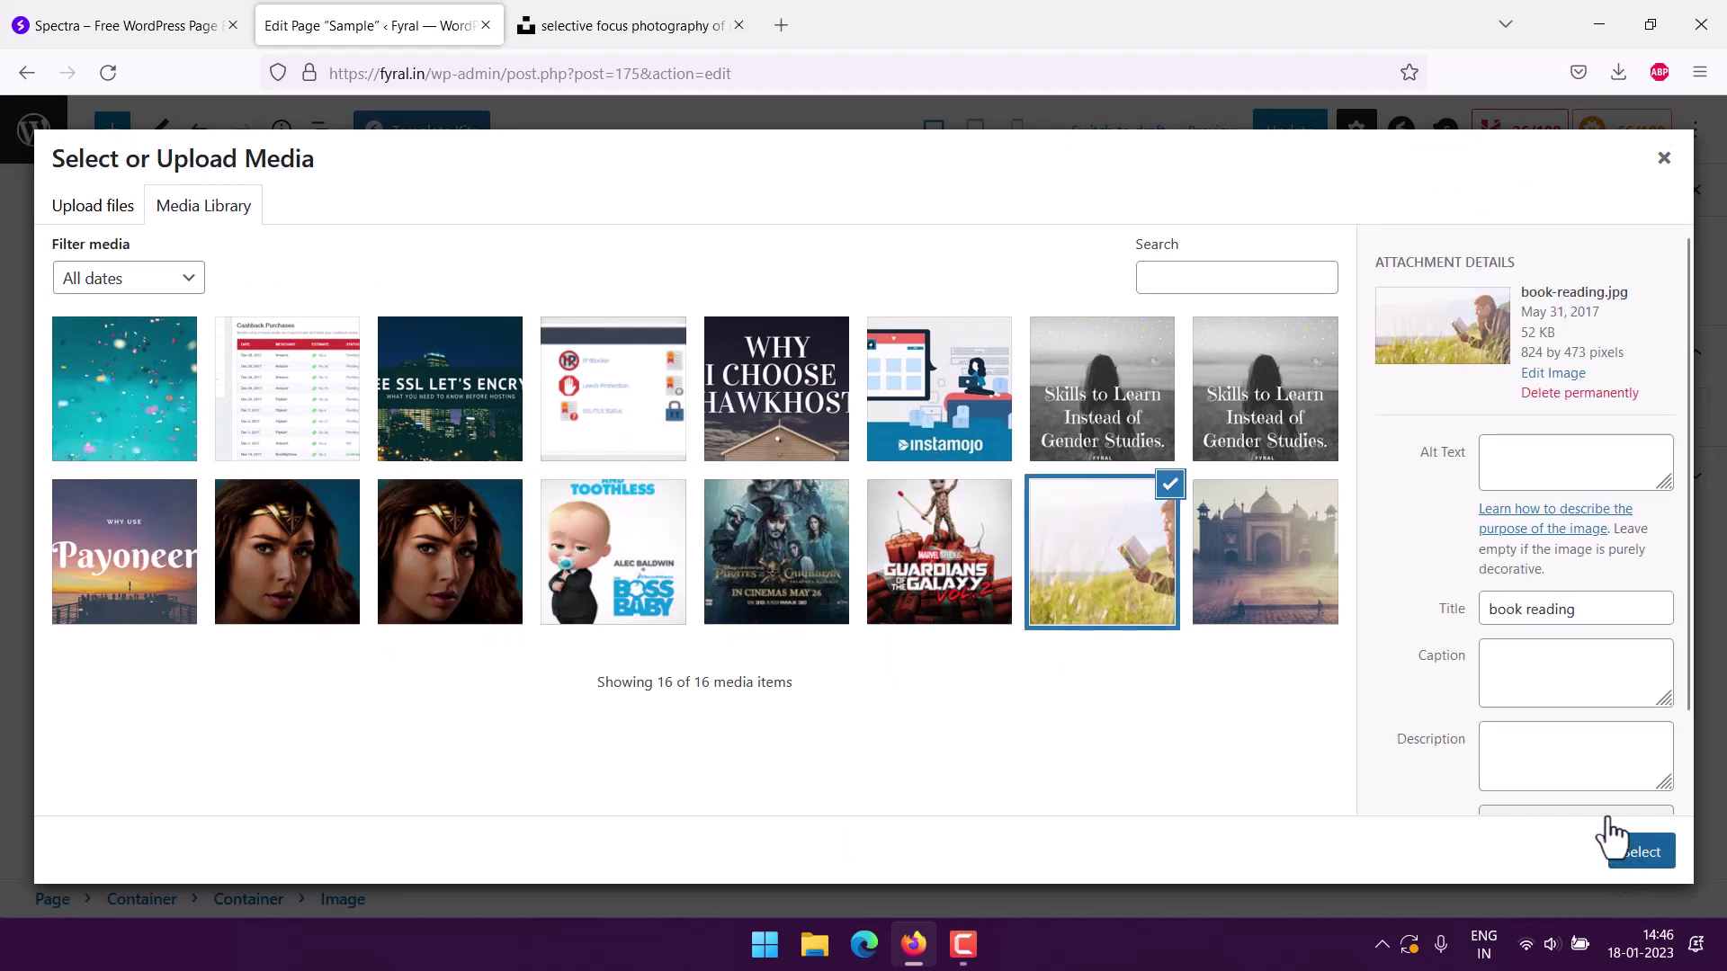
{"action": "left_click", "coordinate": [1616, 846]}
{"action": "left_click", "coordinate": [99, 544]}
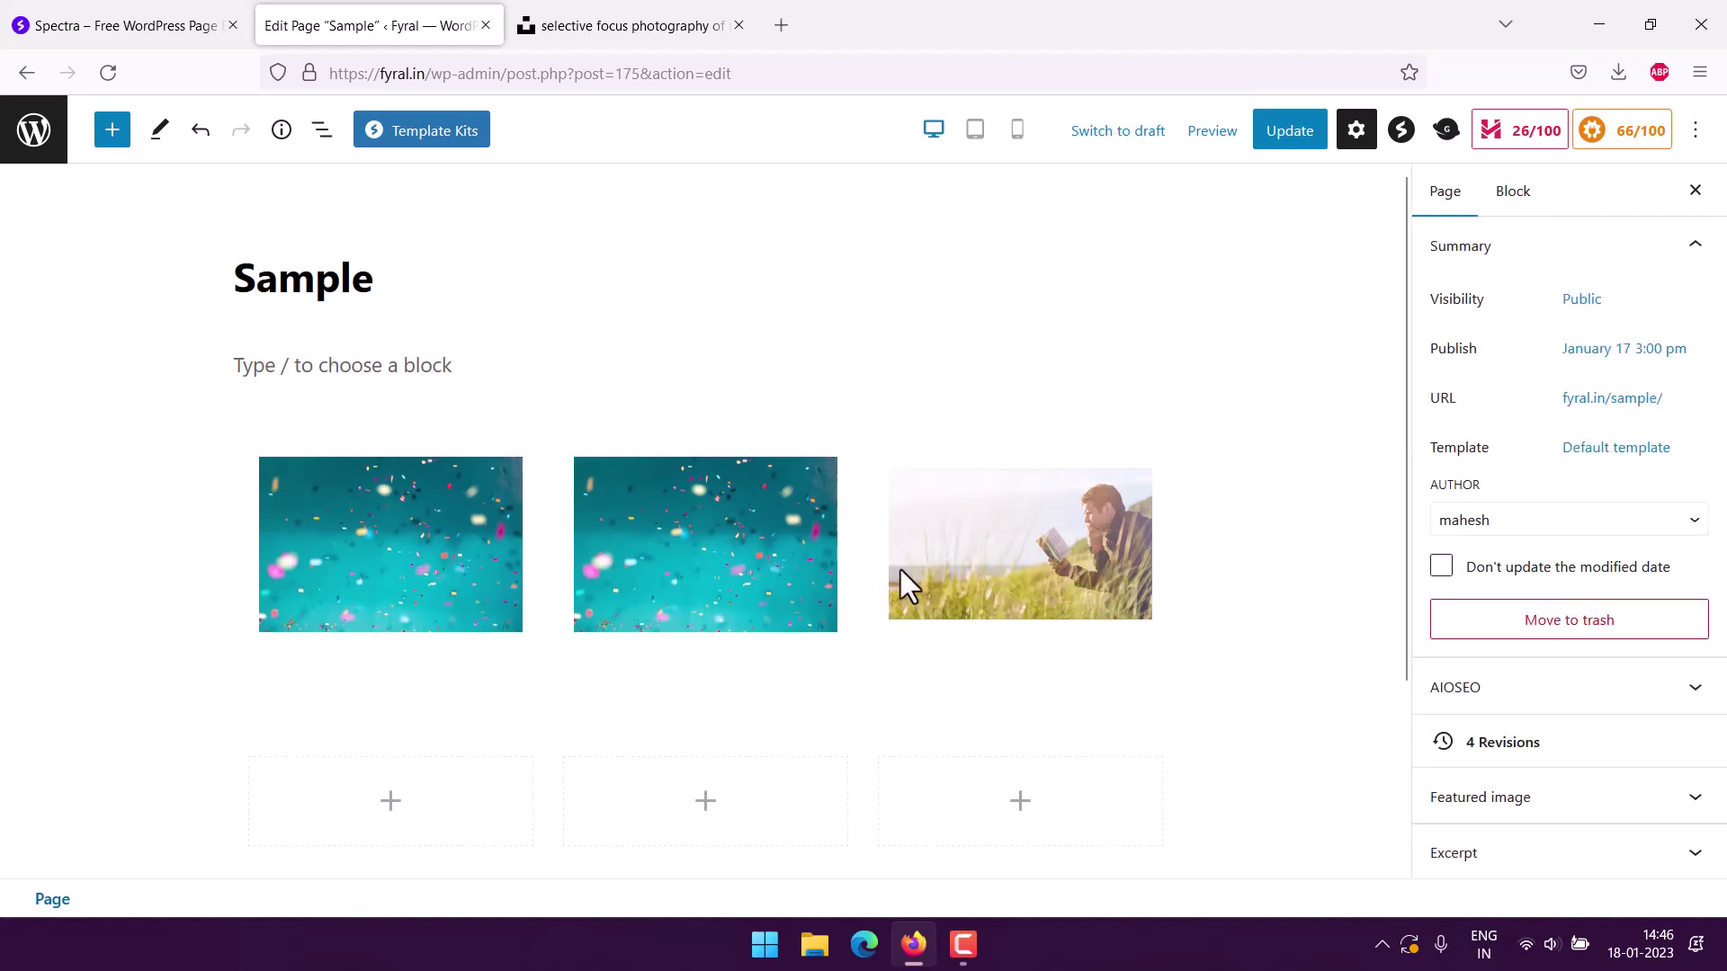
{"action": "scroll", "coordinate": [583, 568], "scroll_direction": "down", "scroll_amount": 2}
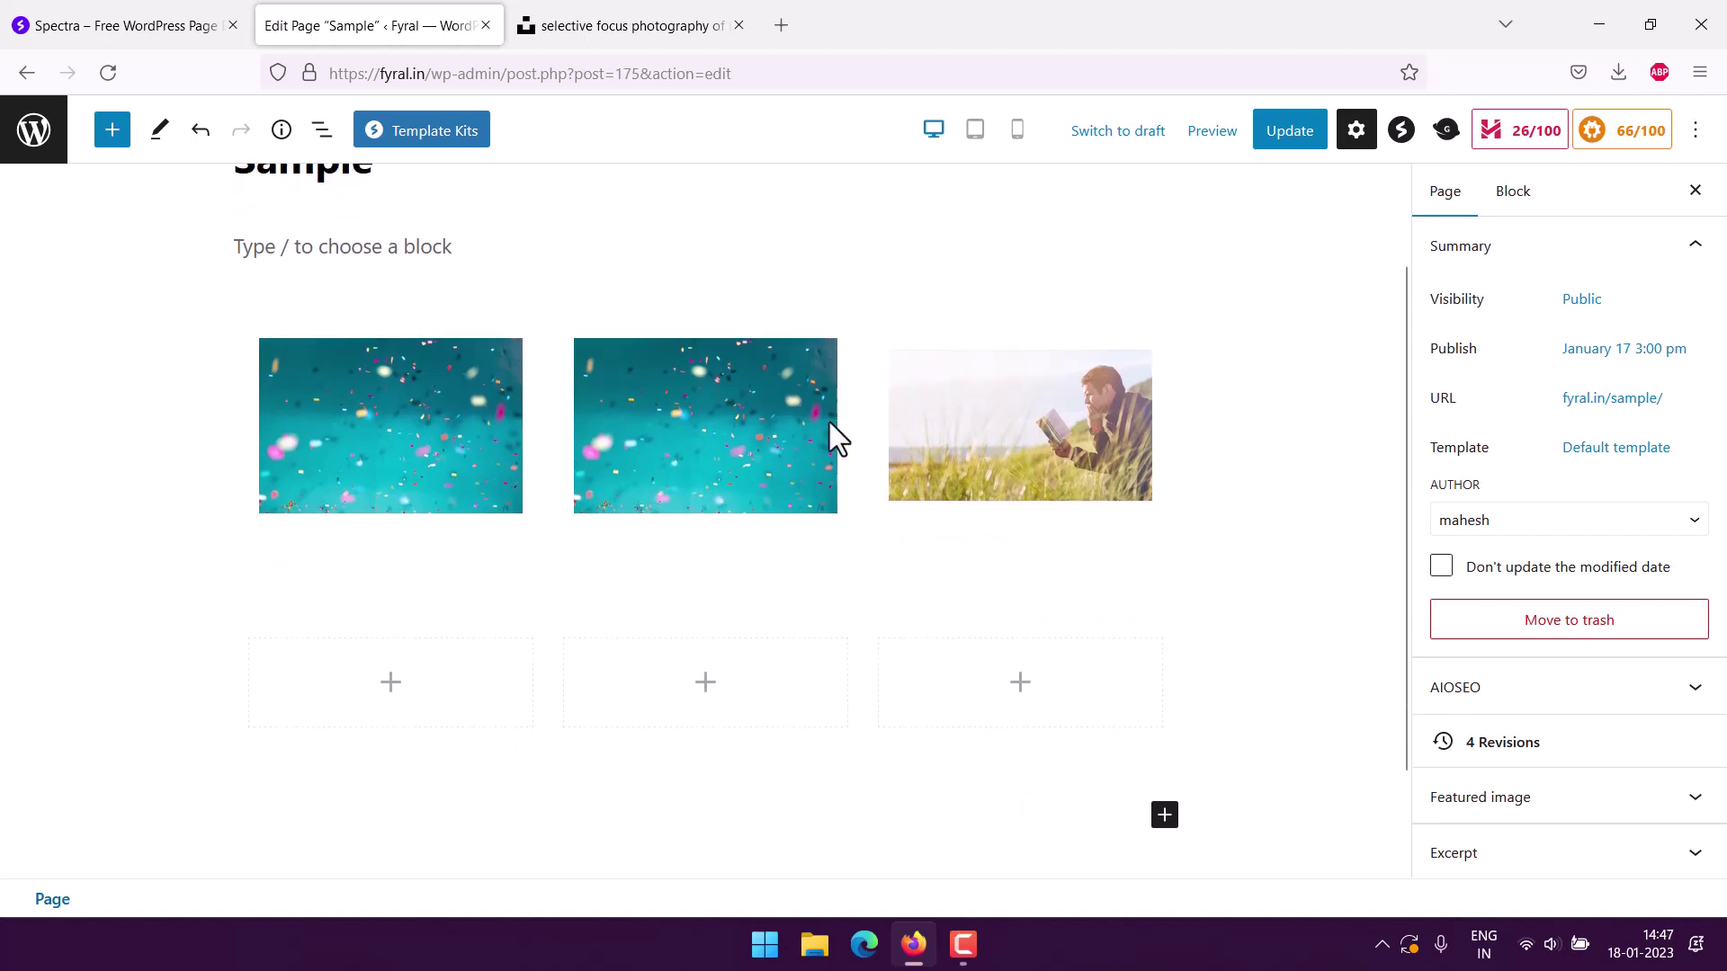
{"action": "left_click", "coordinate": [959, 436]}
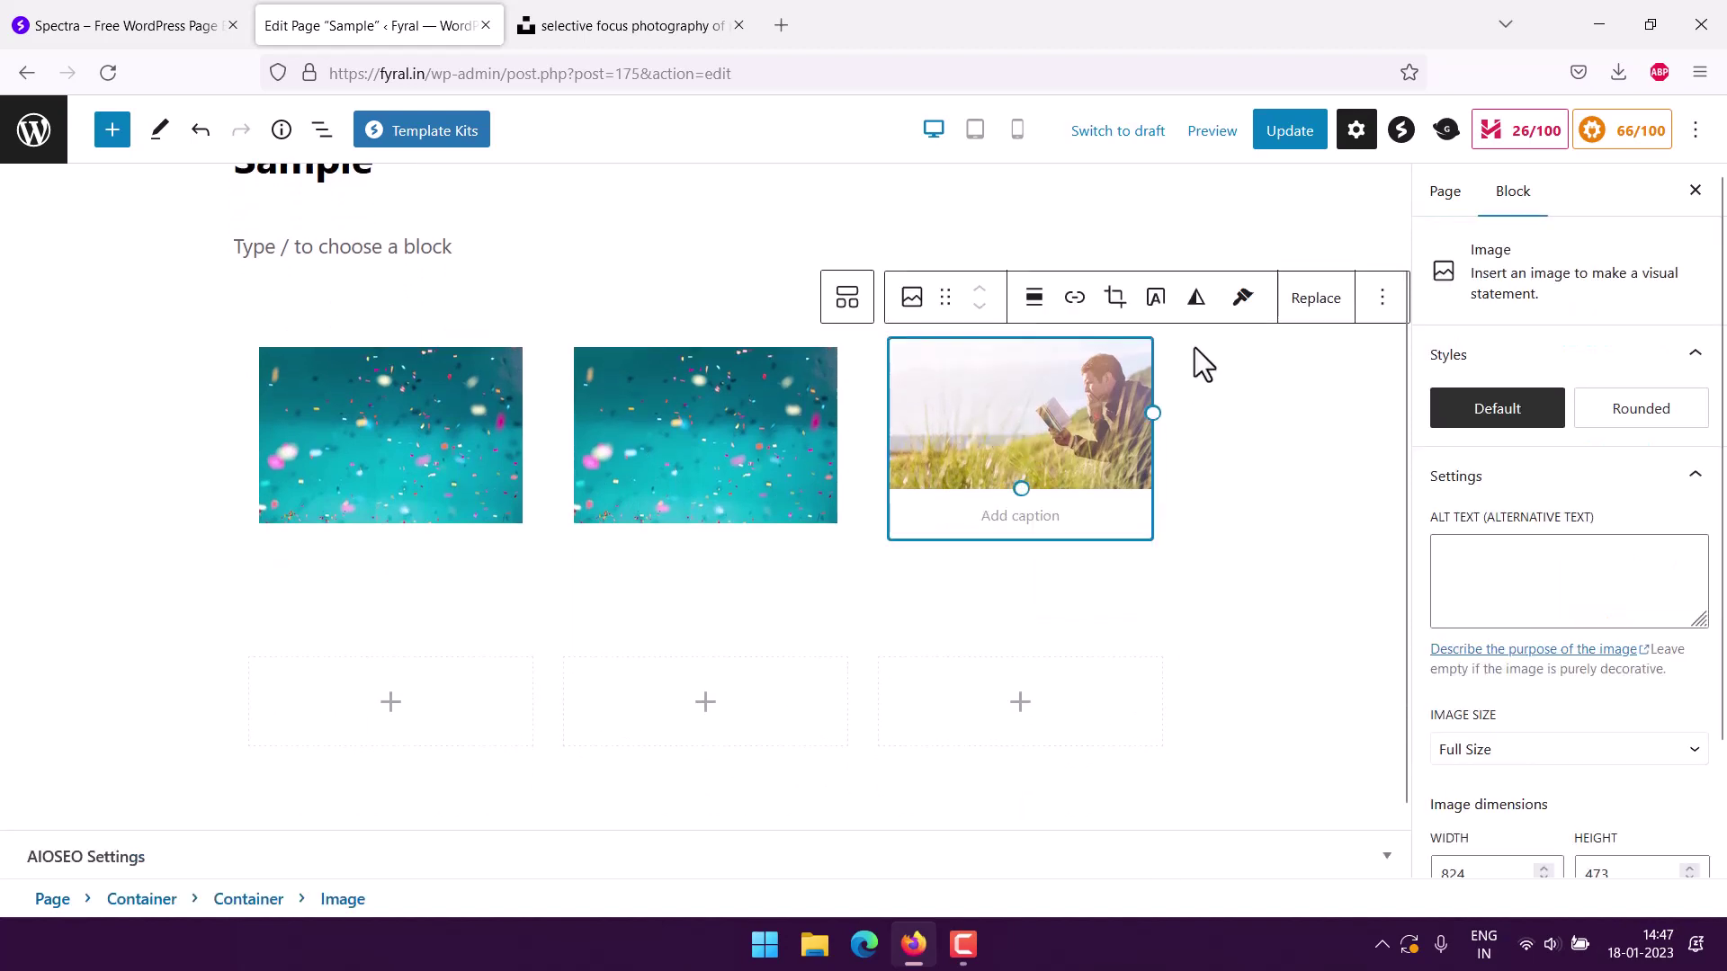
{"action": "left_click", "coordinate": [1325, 304]}
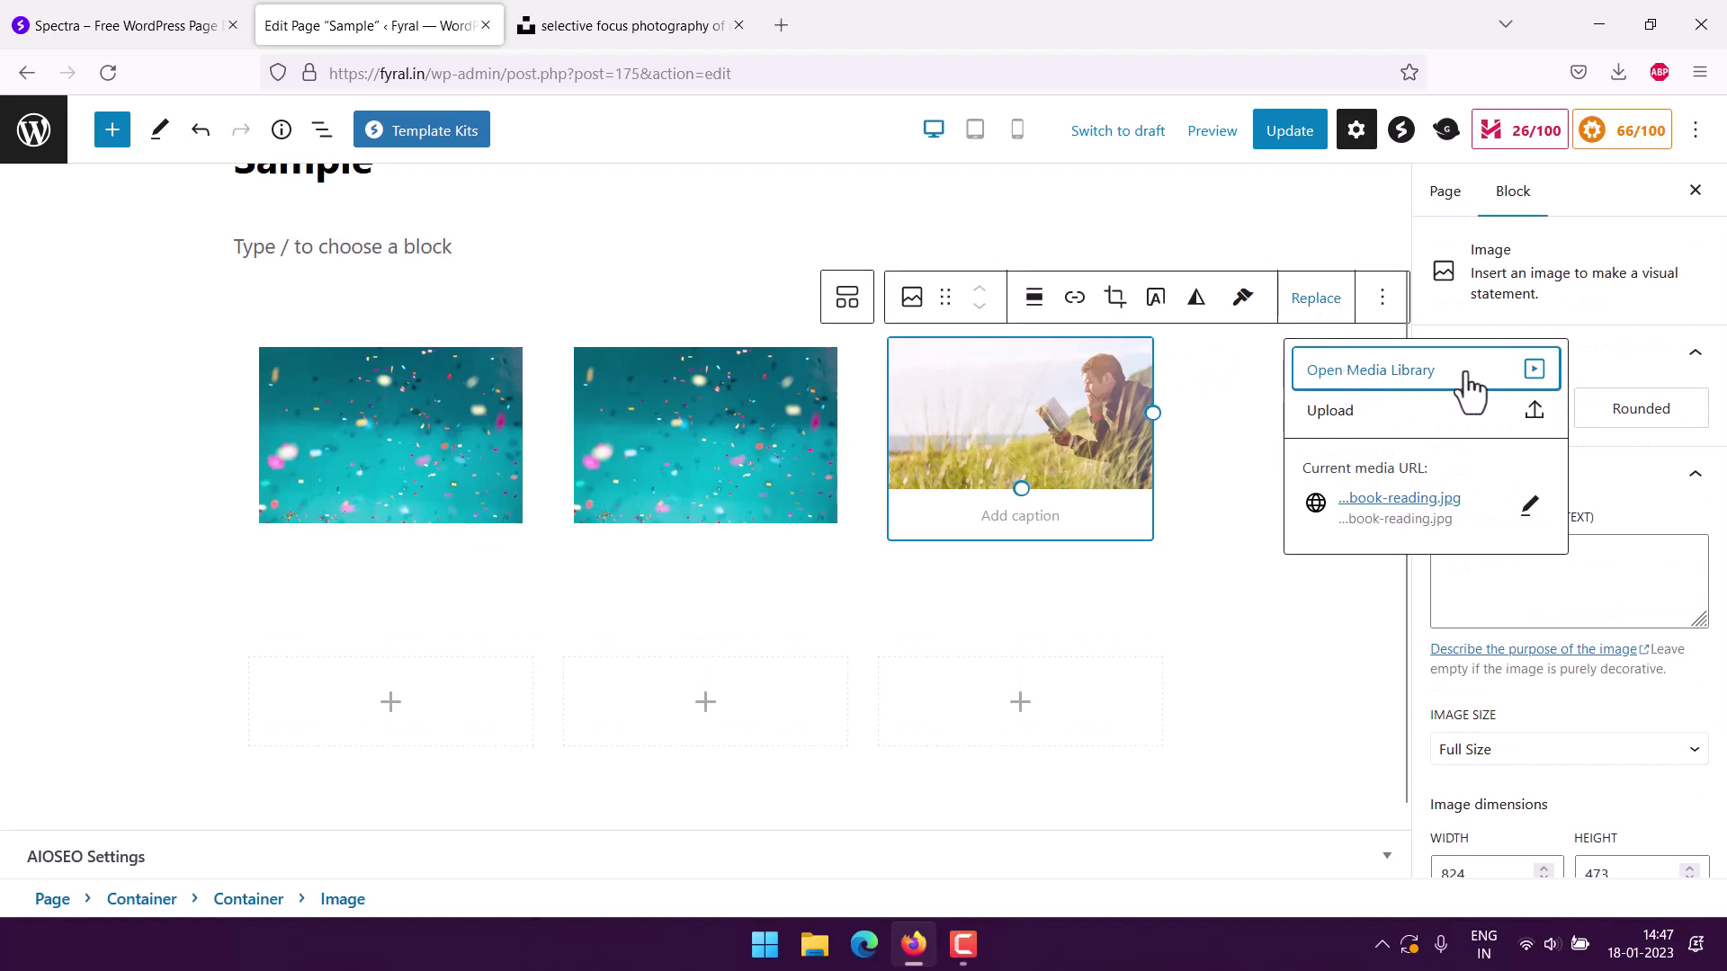
{"action": "left_click", "coordinate": [1538, 383]}
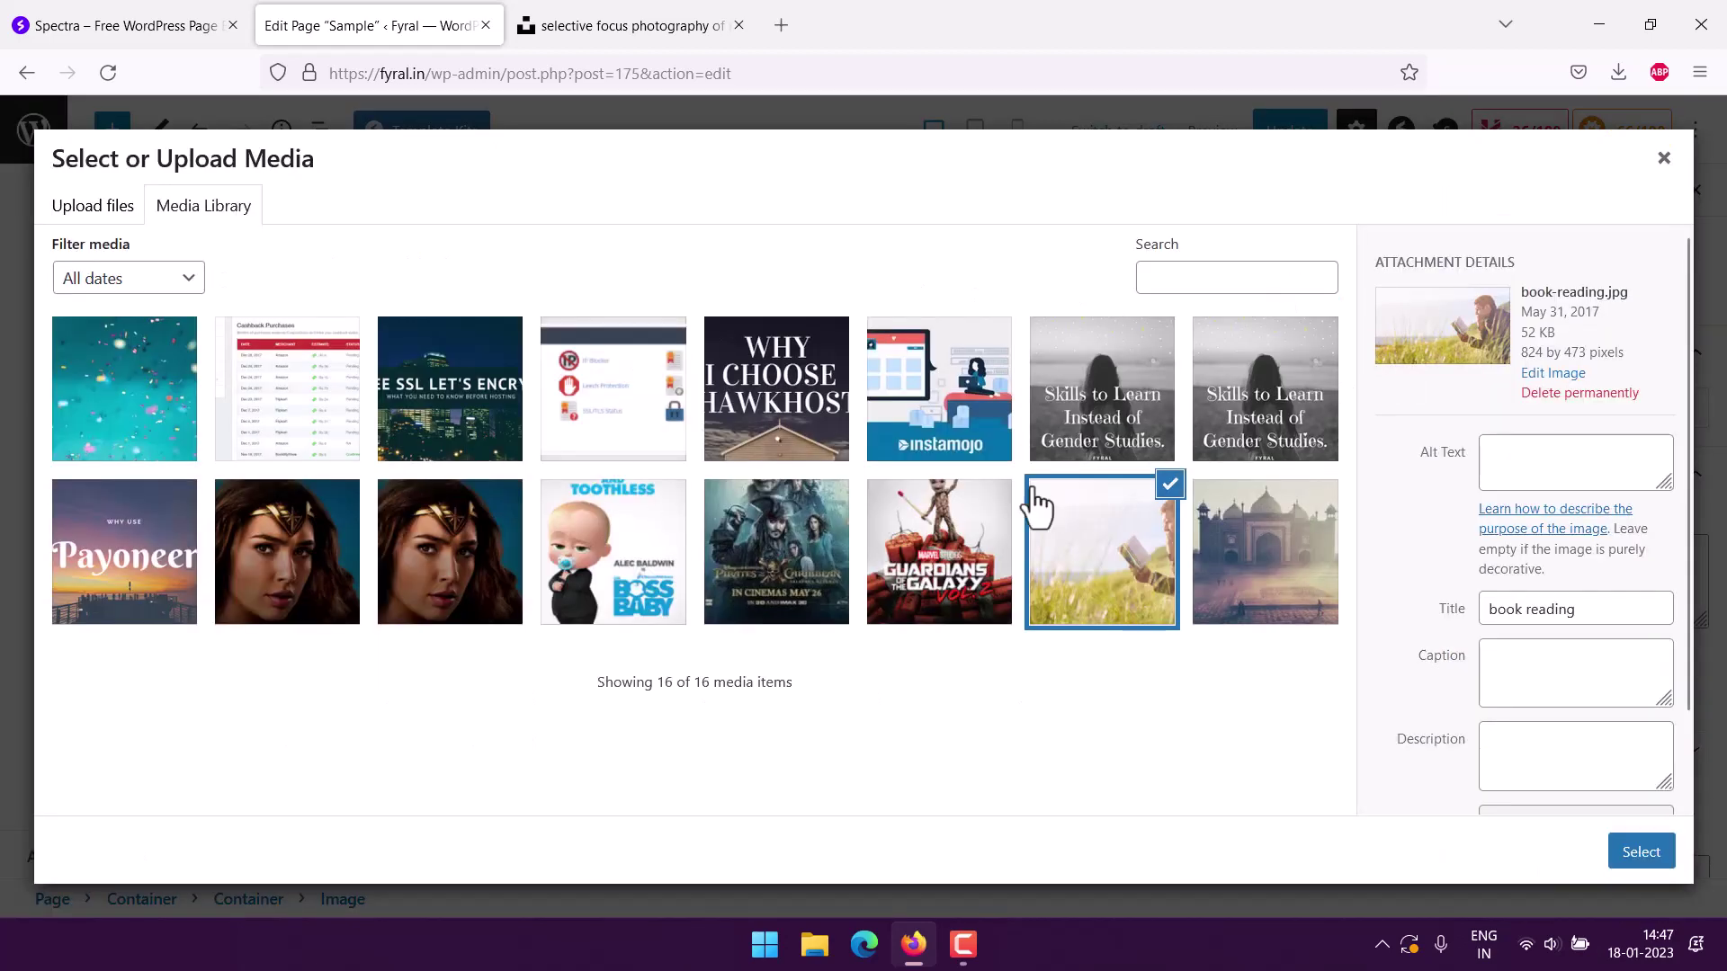
{"action": "left_click", "coordinate": [1664, 162]}
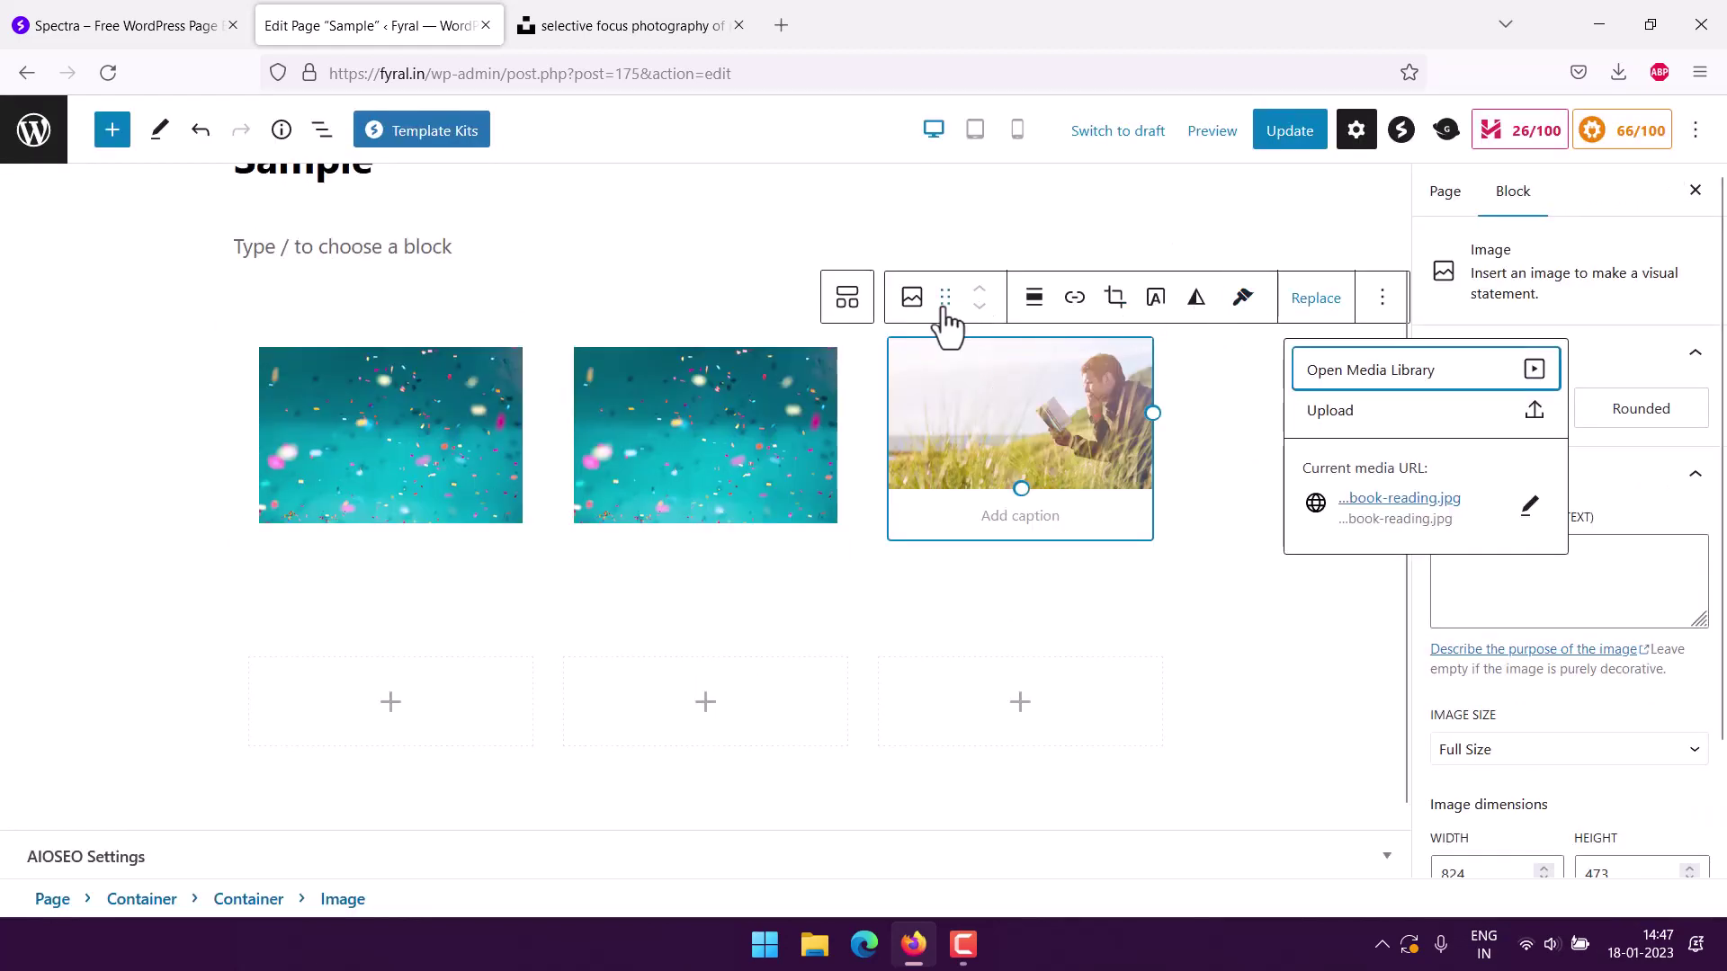
{"action": "left_click", "coordinate": [845, 304]}
{"action": "left_click", "coordinate": [846, 304]}
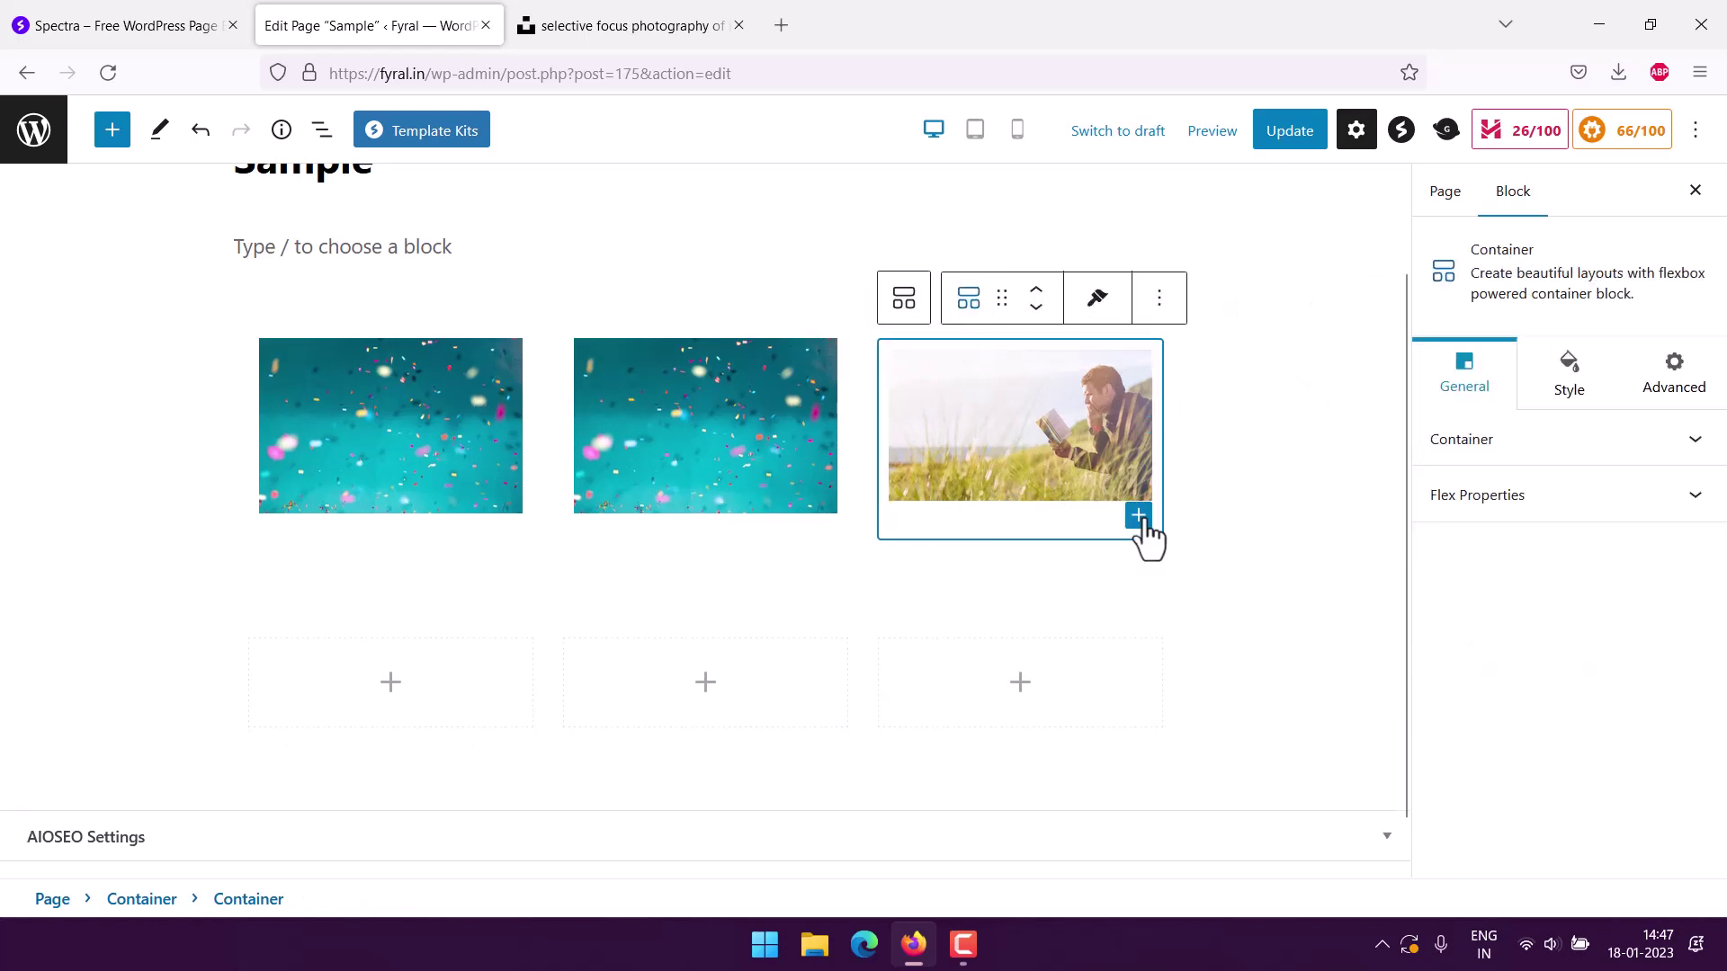
Remove the book-reading Image block from the third cell of the upper row
{"action": "left_click", "coordinate": [1055, 398]}
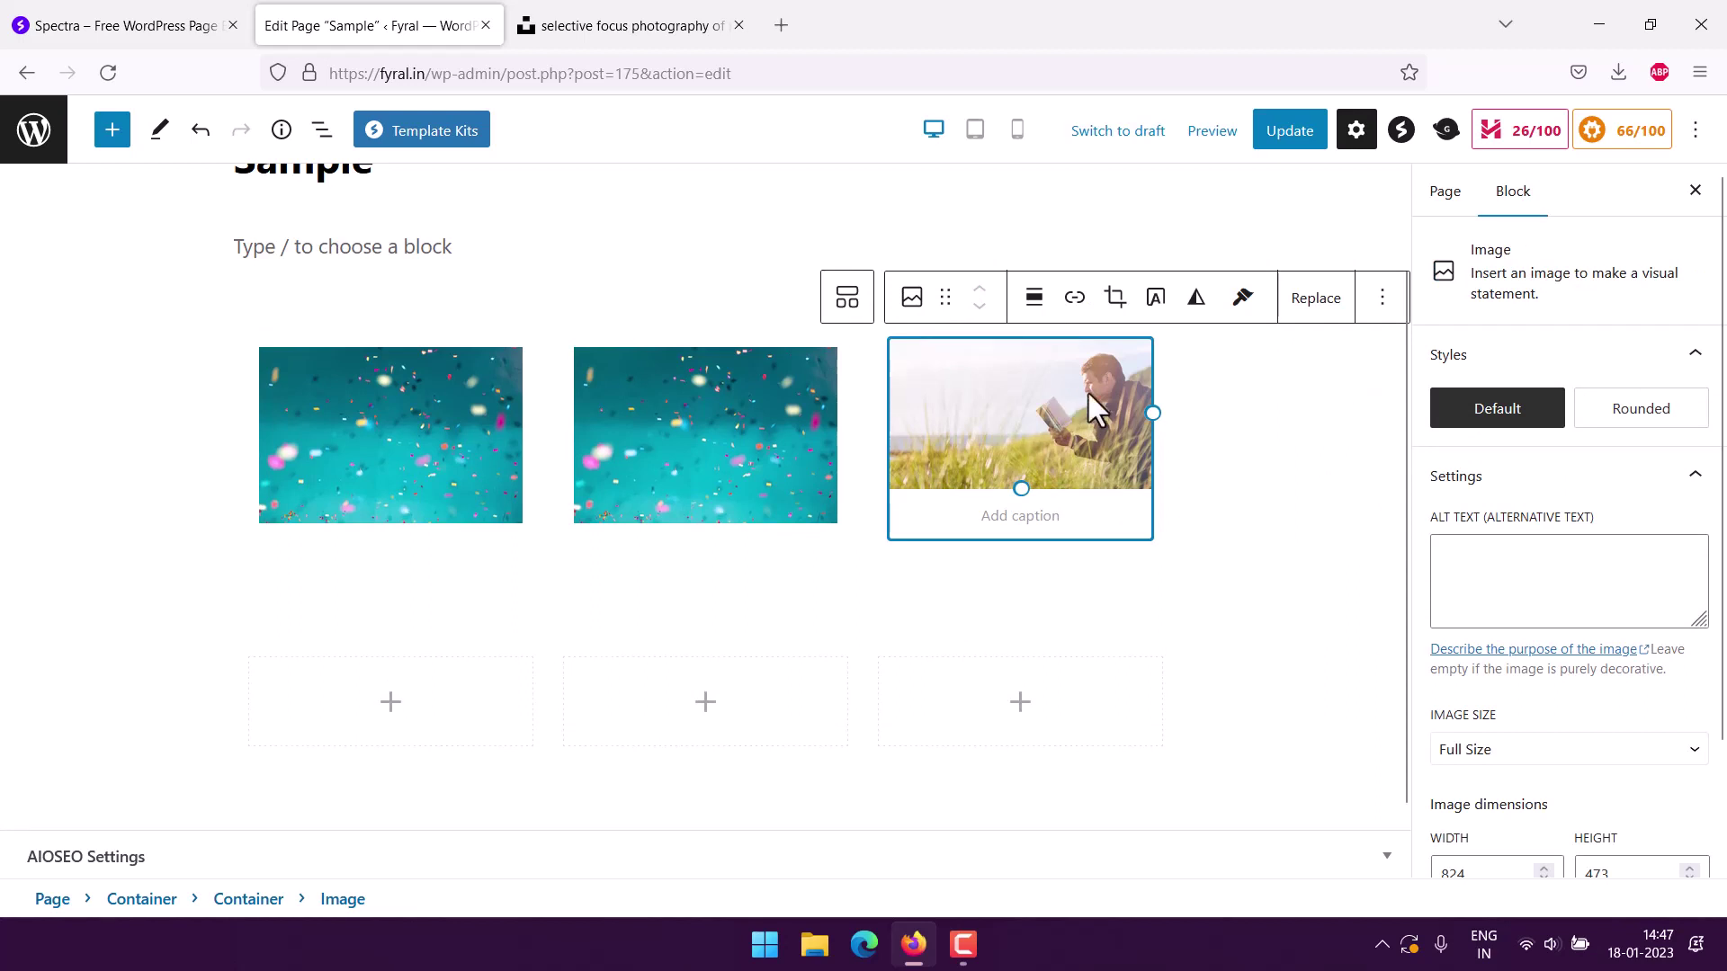
{"action": "left_click", "coordinate": [1384, 303]}
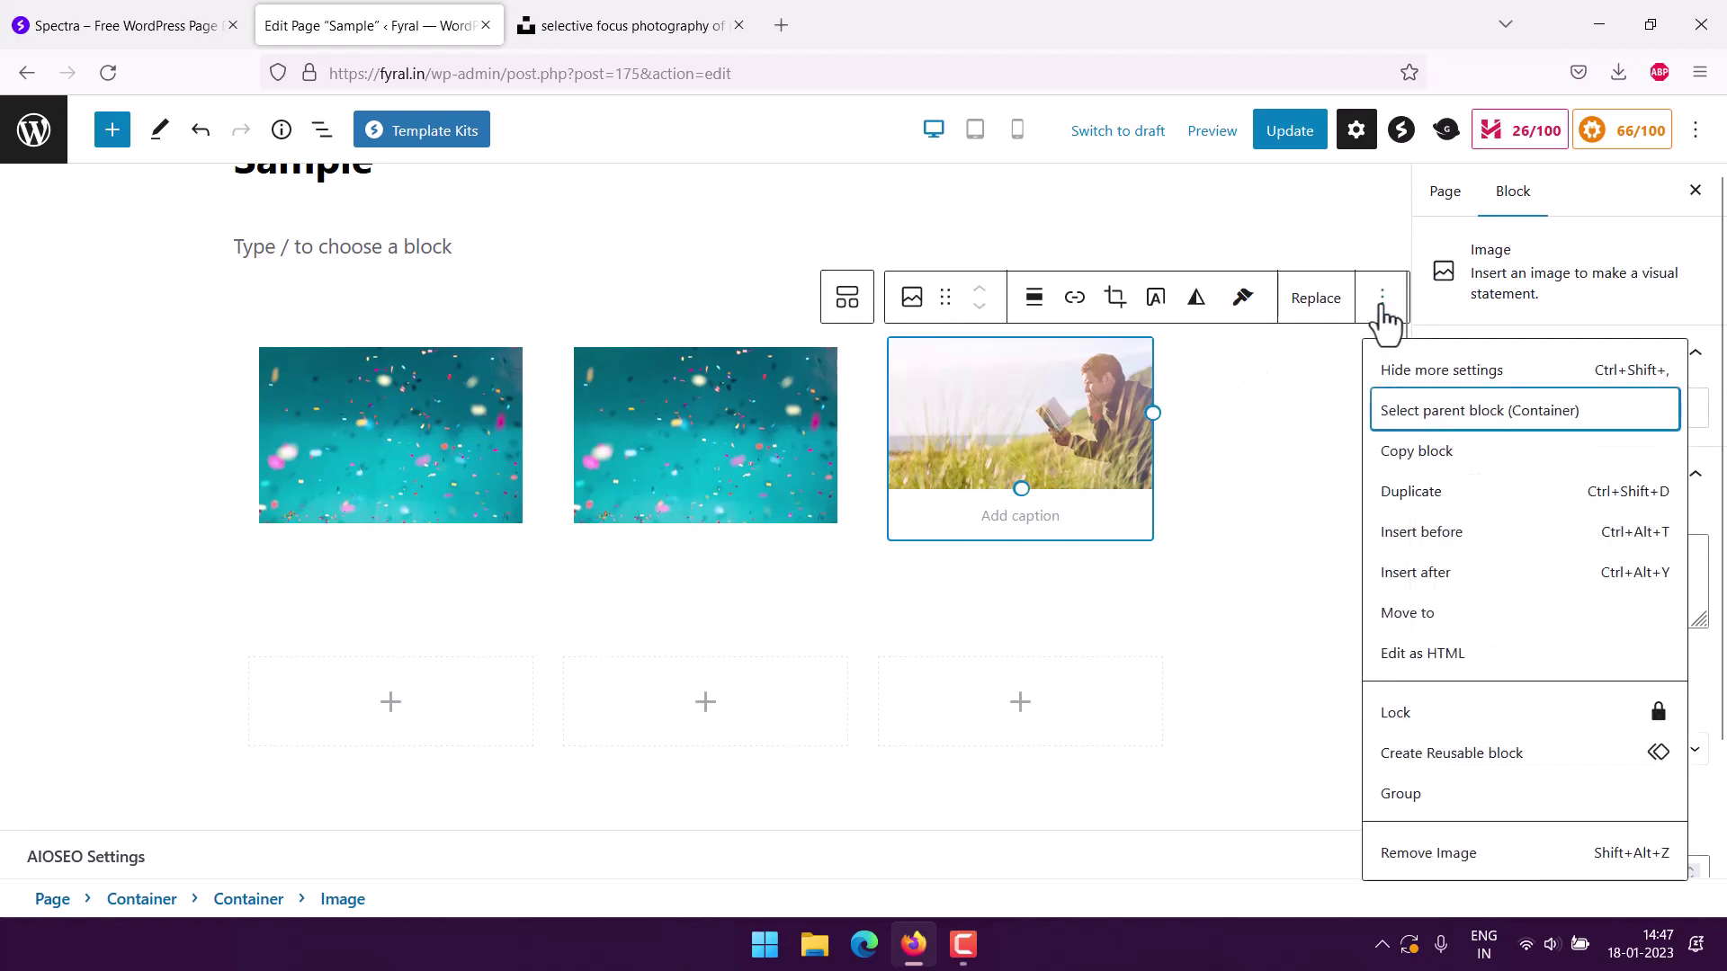
{"action": "left_click", "coordinate": [1403, 852]}
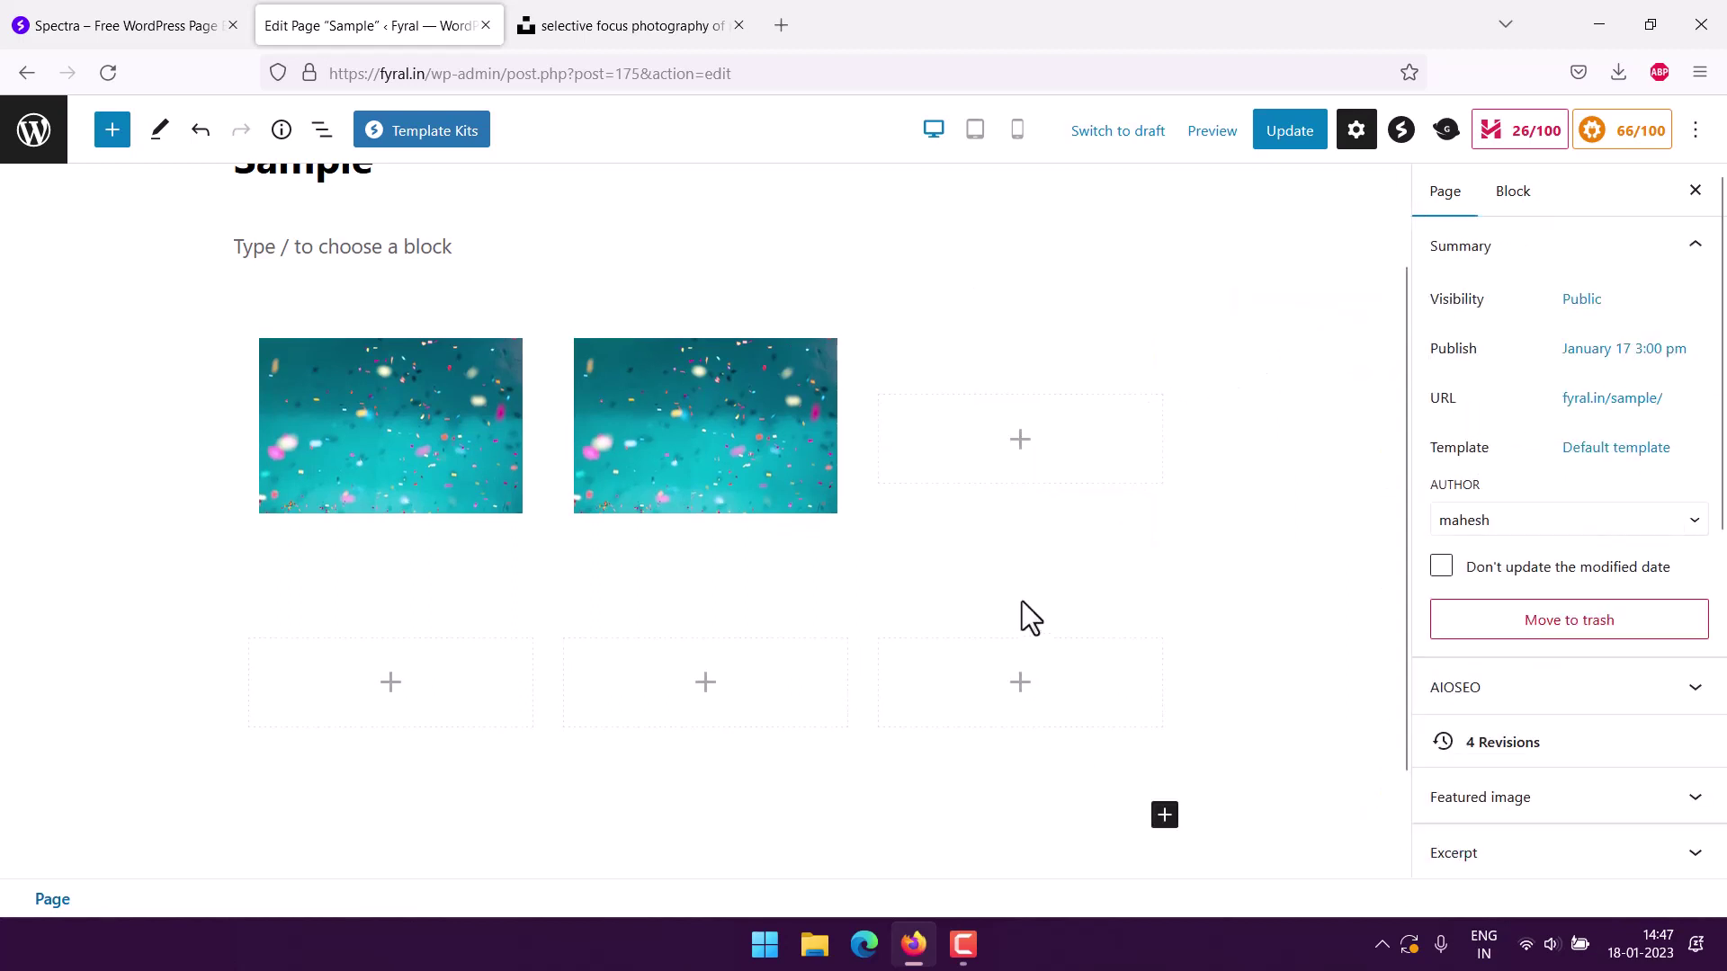
Find the Quote block in the full block list and place it in the empty third cell of the upper row
{"action": "left_click", "coordinate": [1020, 441]}
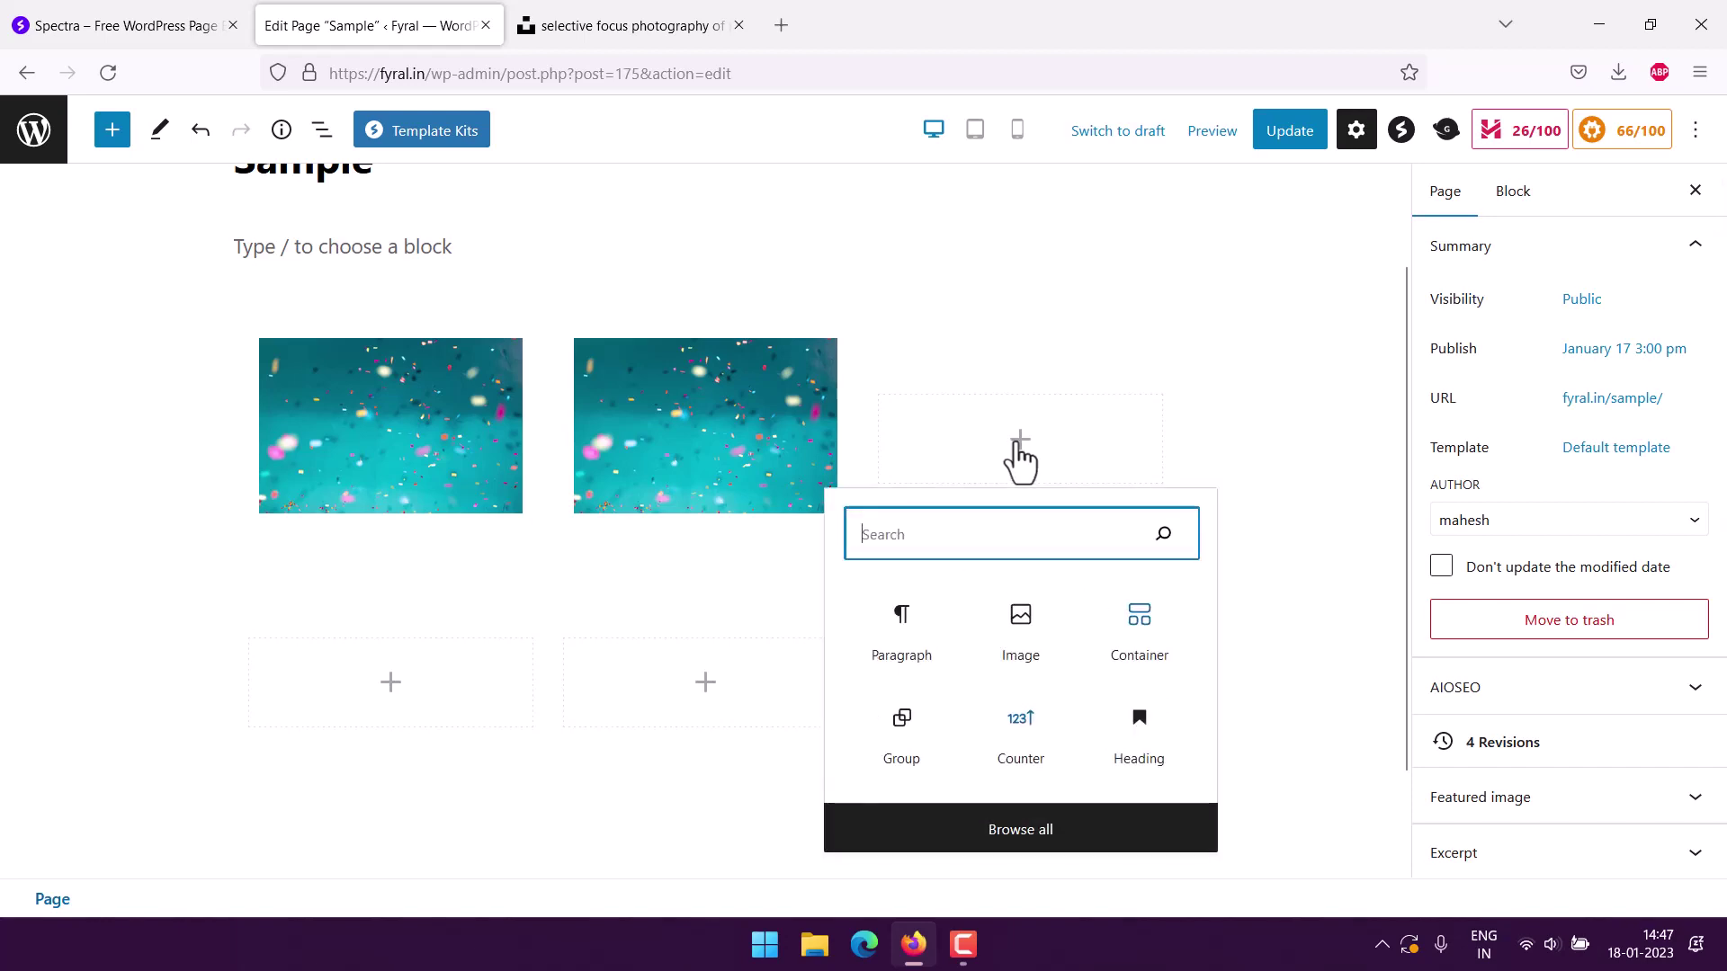
{"action": "left_click", "coordinate": [1012, 829]}
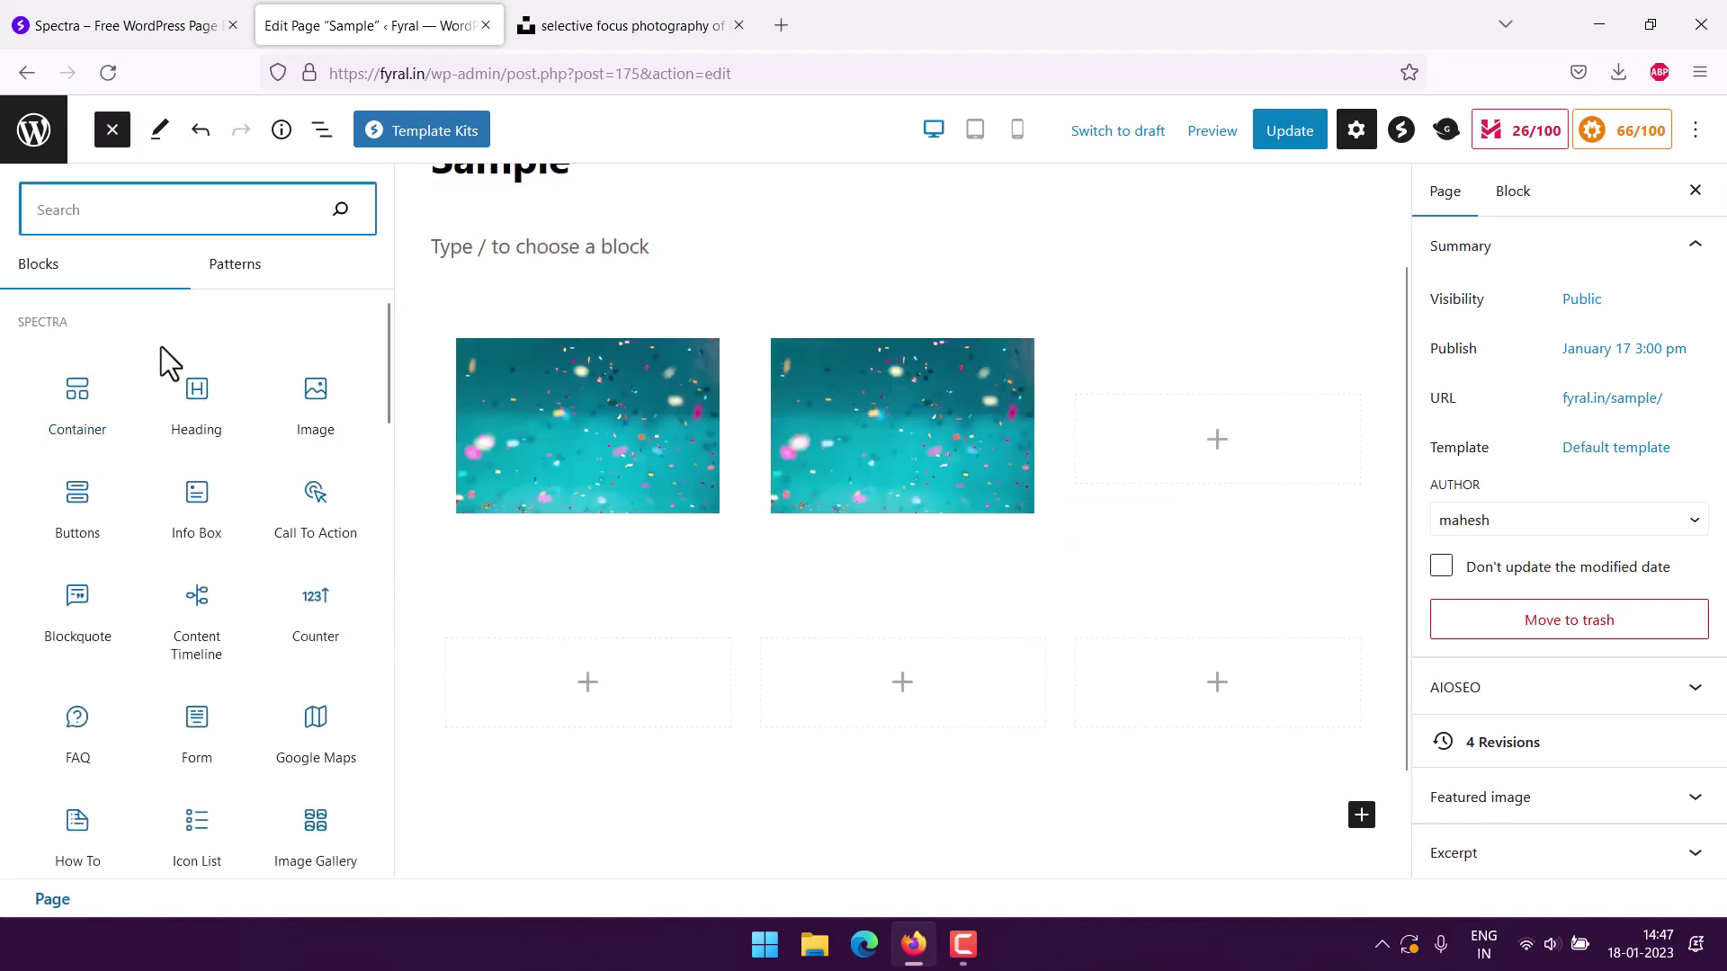
{"action": "scroll", "coordinate": [319, 317], "scroll_direction": "down", "scroll_amount": 15}
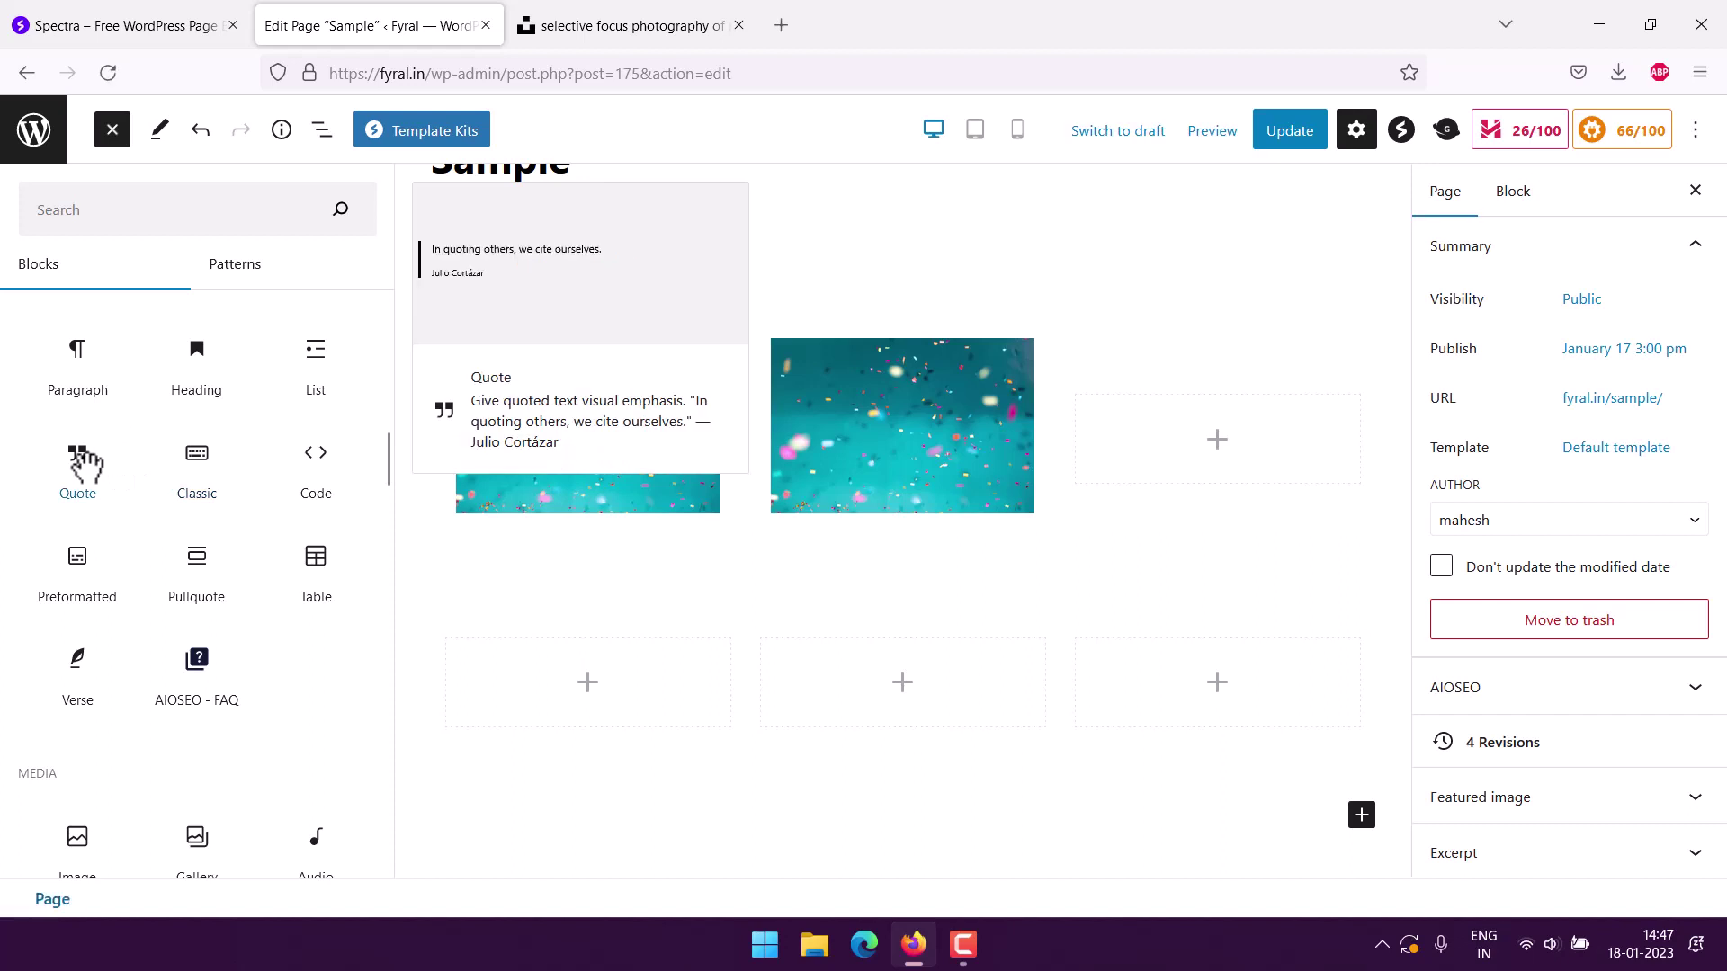
{"action": "left_click_drag", "start_coordinate": [77, 463], "coordinate": [1110, 472]}
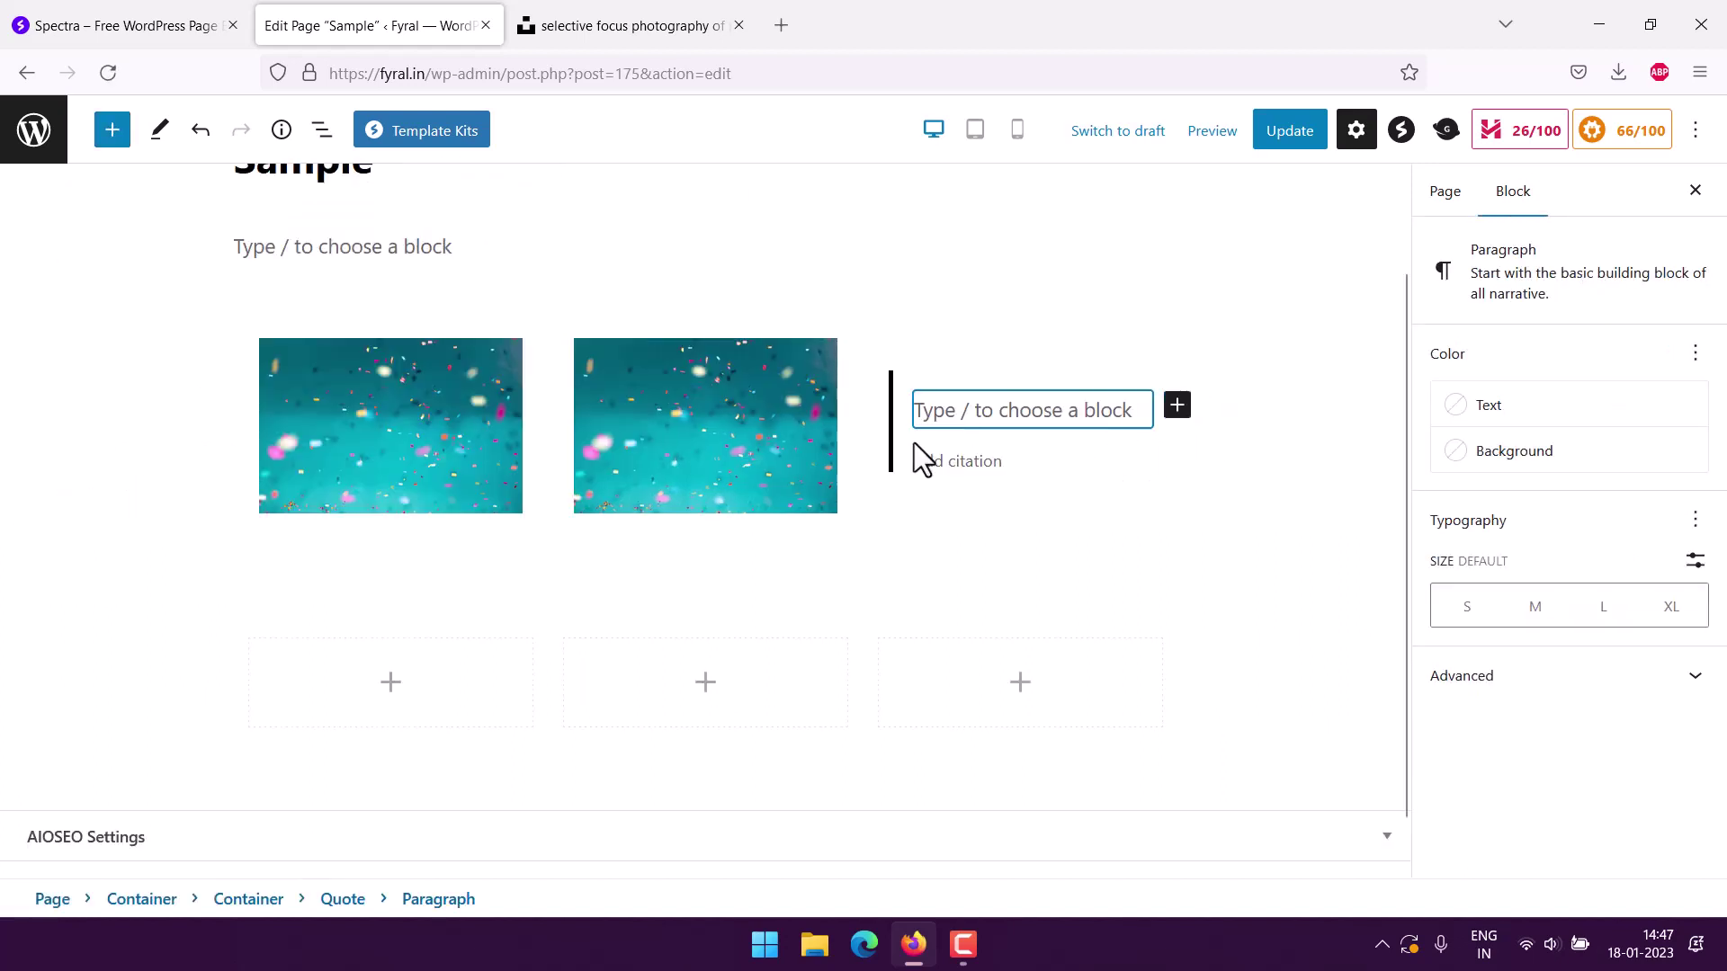
Enter the citation "This is a quote field", in quotation marks, in the Quote block in the upper row's third cell
{"action": "left_click", "coordinate": [969, 461]}
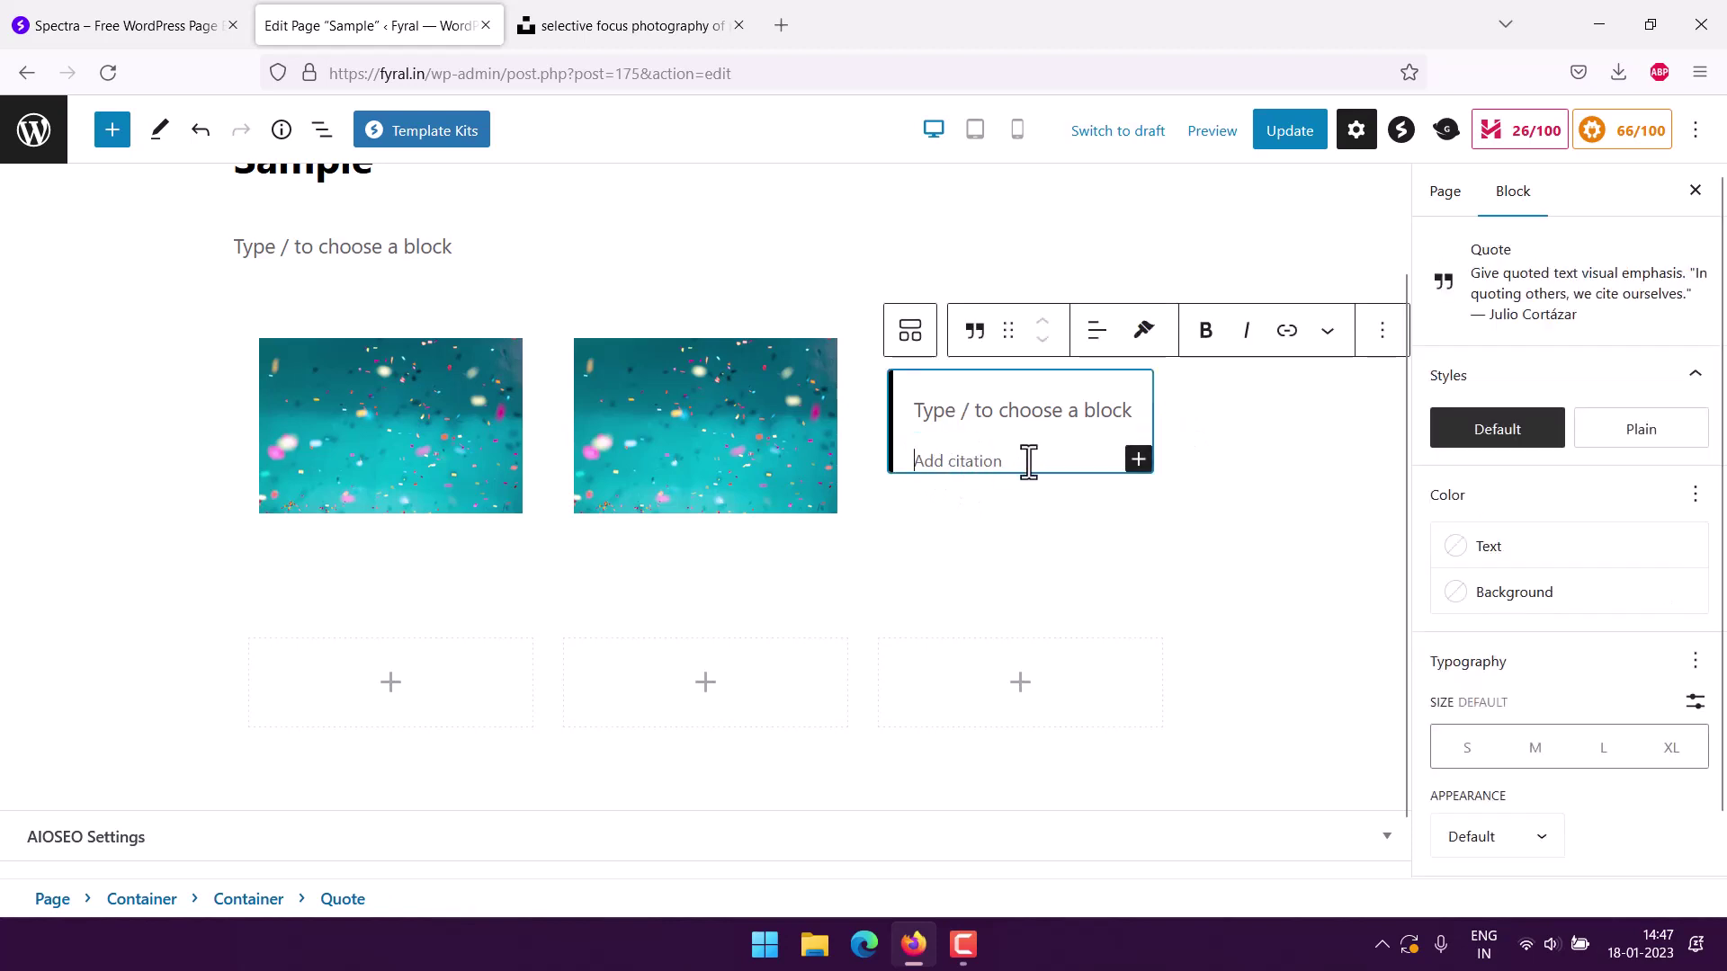
{"action": "type", "text": "\"T"}
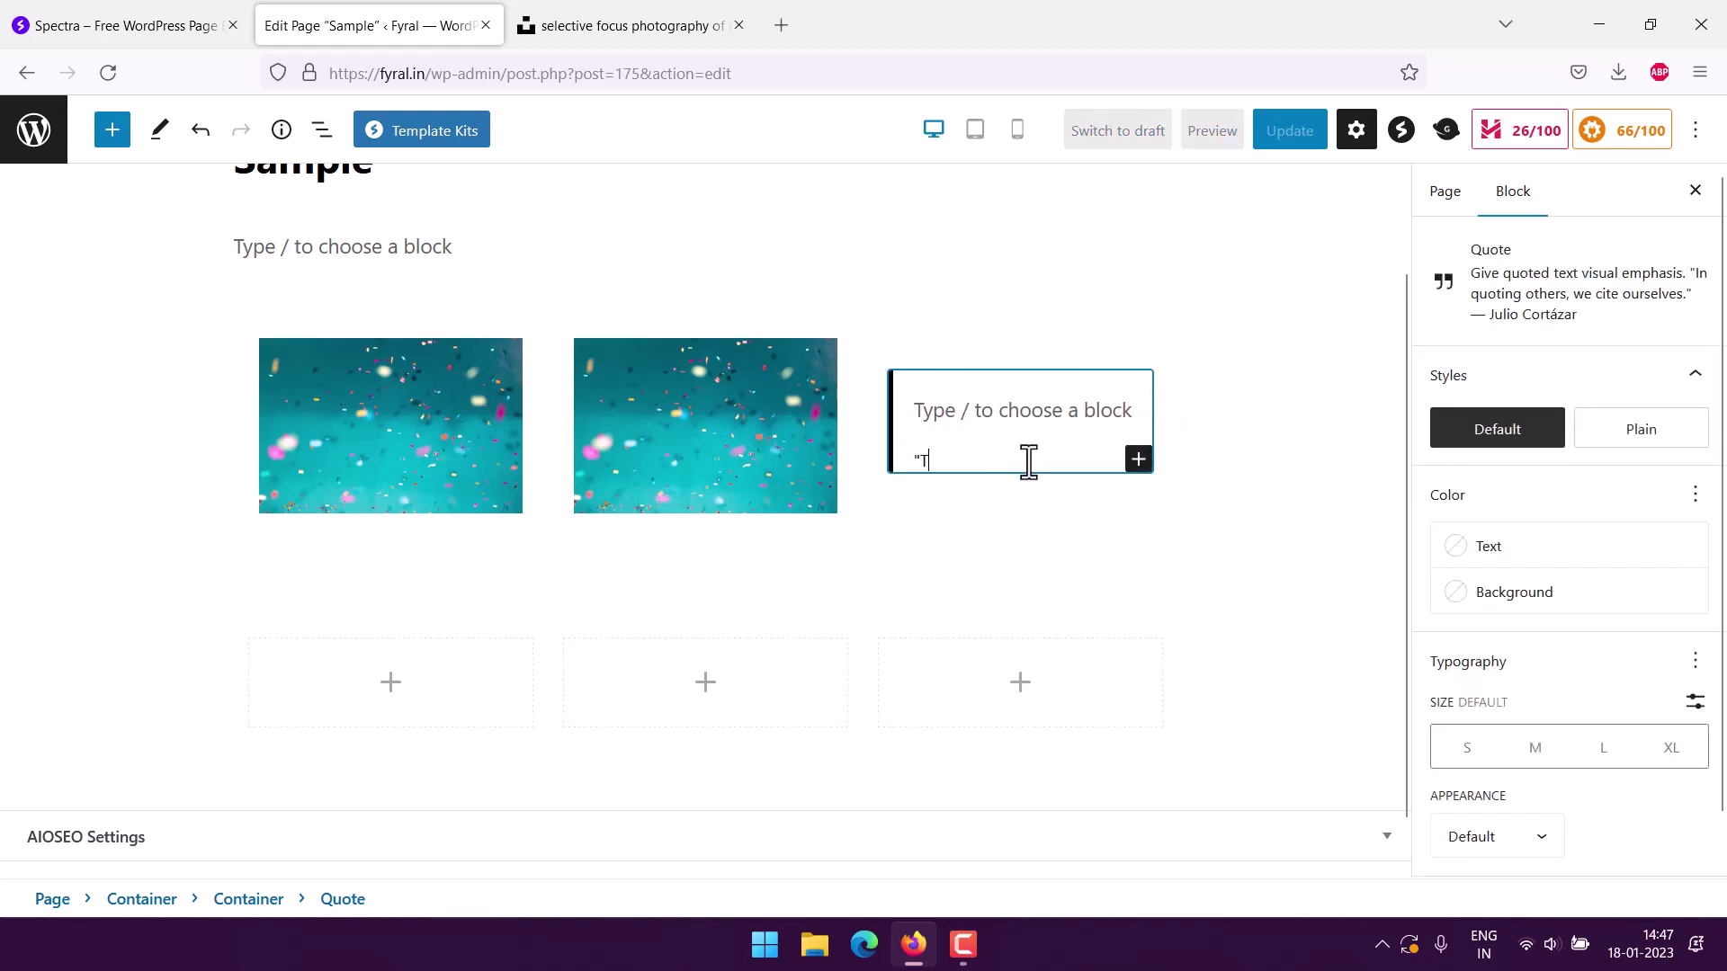
{"action": "type", "text": "his is a quote field"}
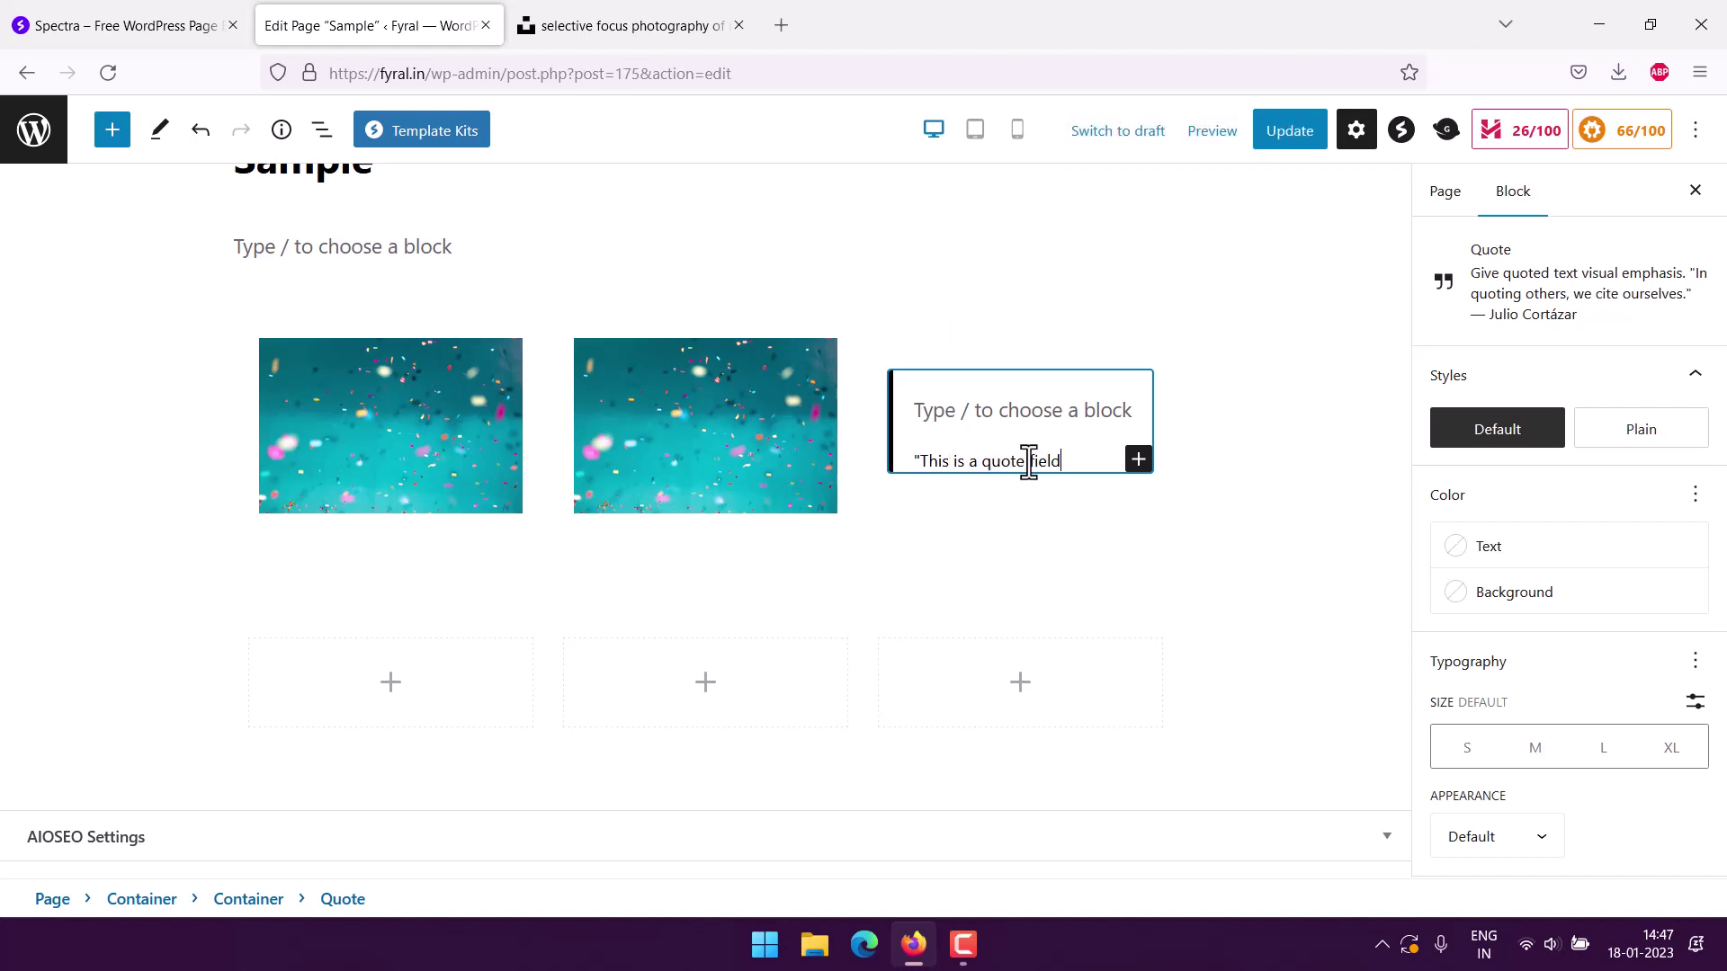
{"action": "type", "text": "\""}
{"action": "left_click", "coordinate": [1237, 434]}
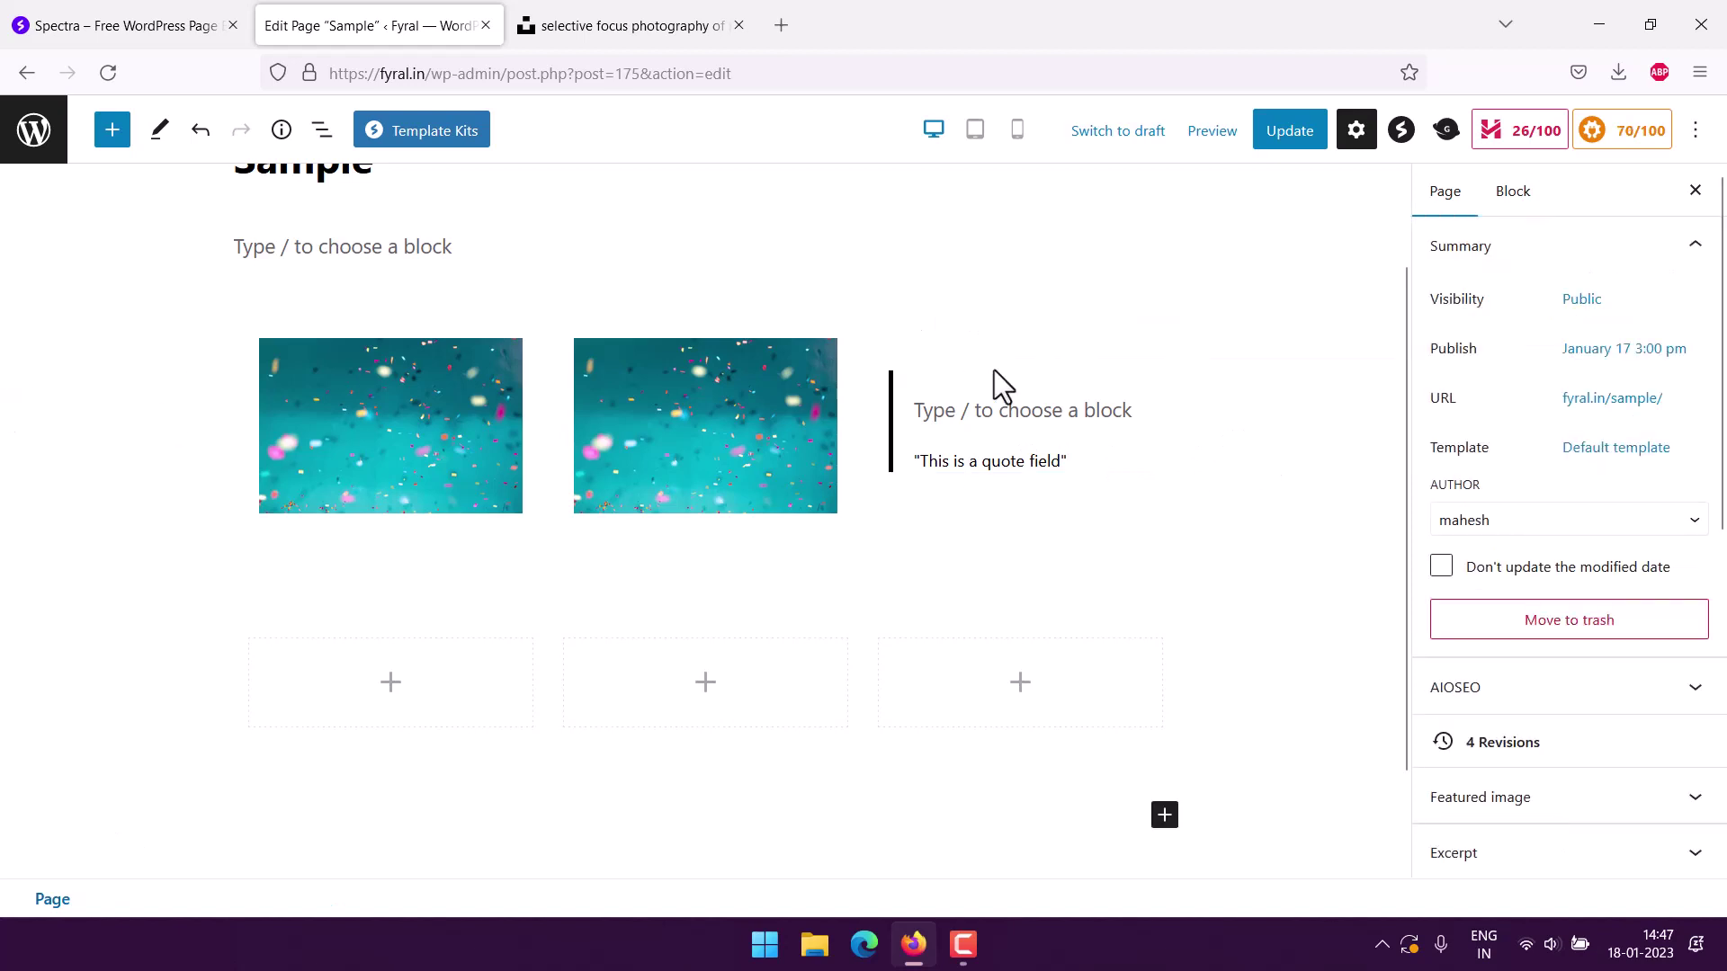
Fill the Quote block's empty paragraph above the citation with the text "Quote for you!"
{"action": "left_click", "coordinate": [940, 410]}
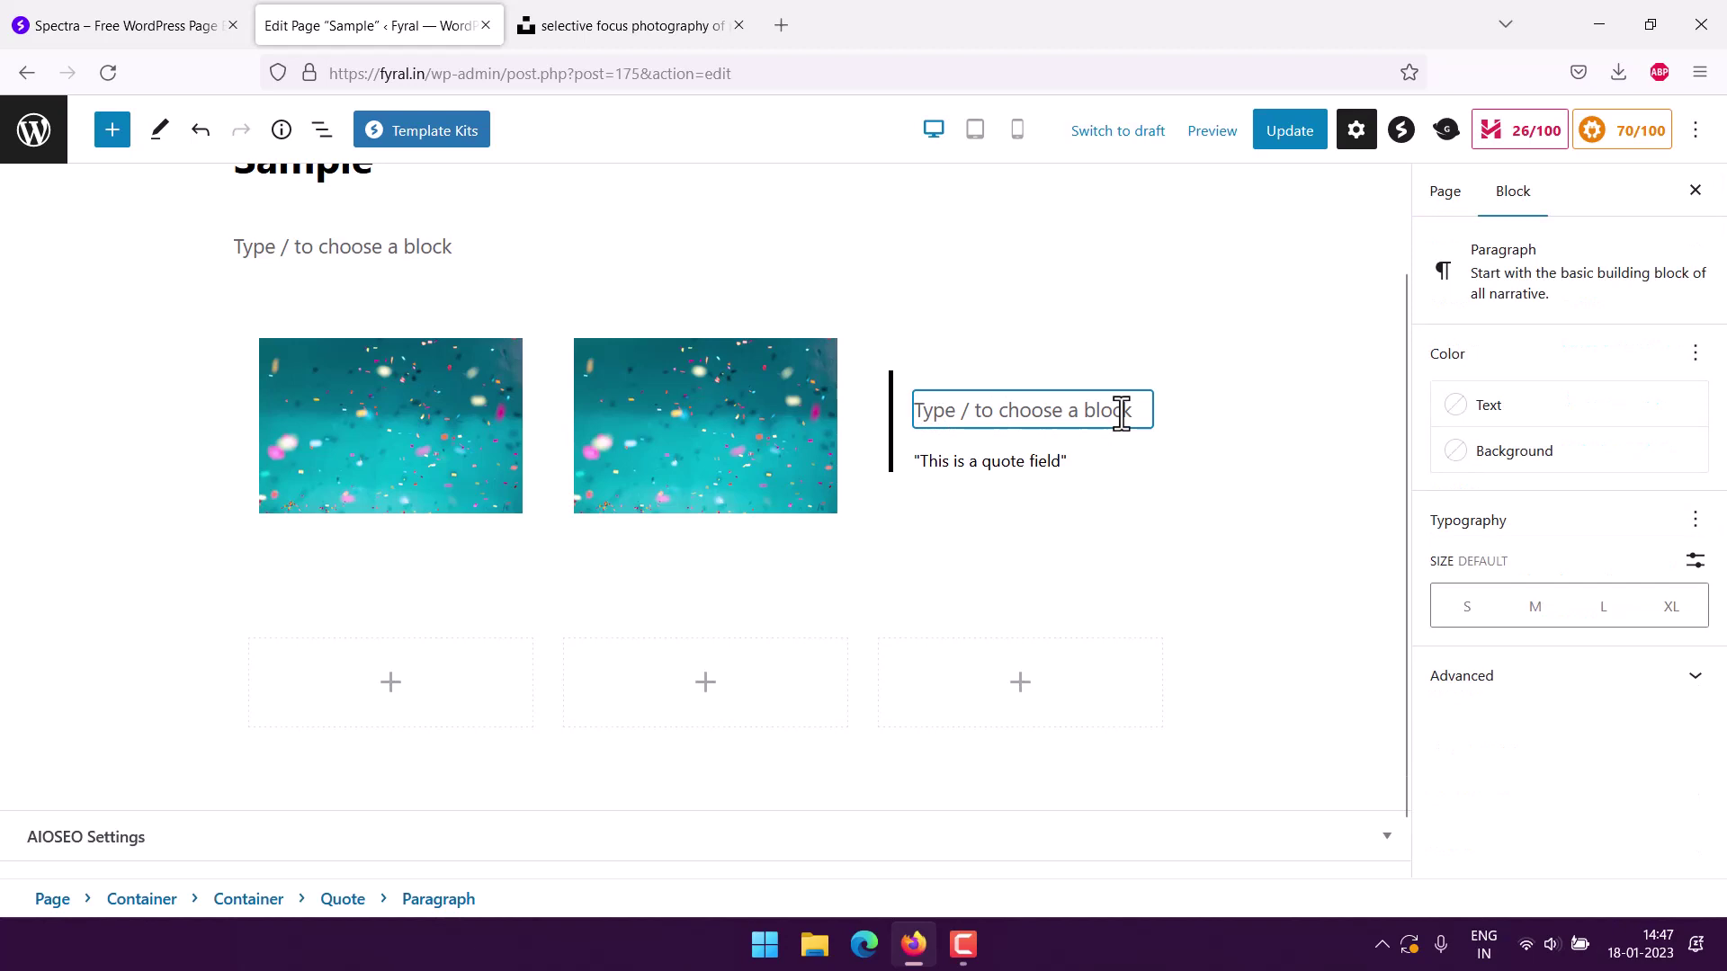
{"action": "type", "text": "Quote"}
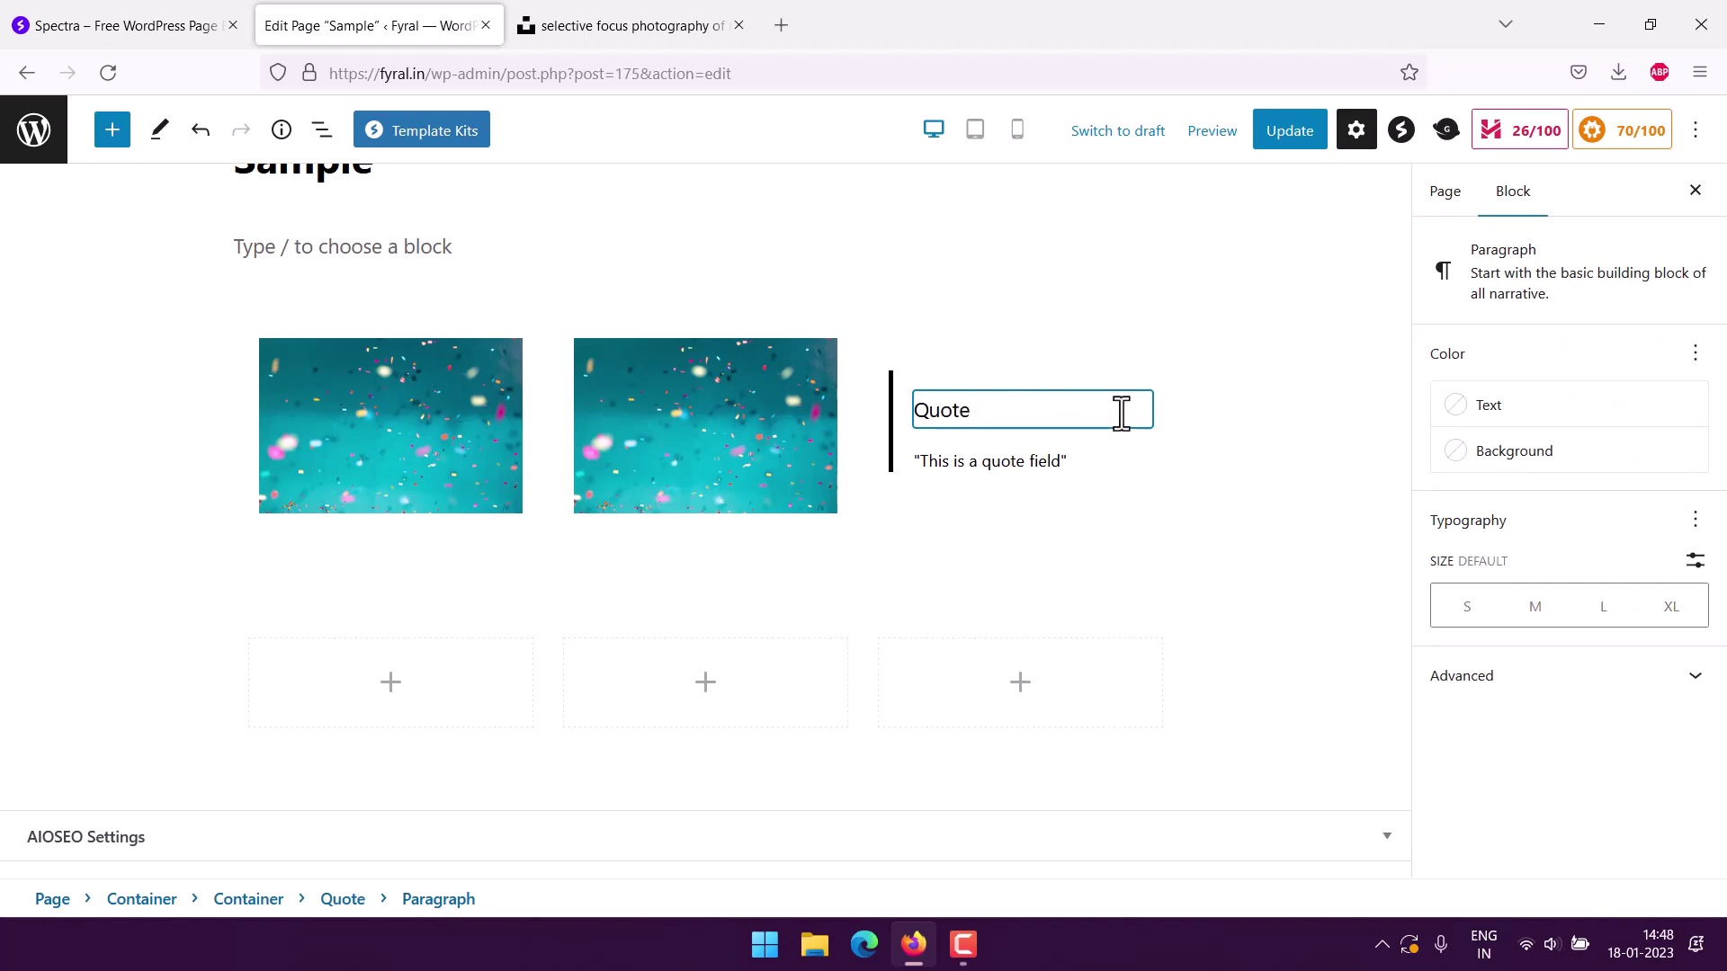
{"action": "type", "text": " for you!"}
{"action": "left_click", "coordinate": [149, 401]}
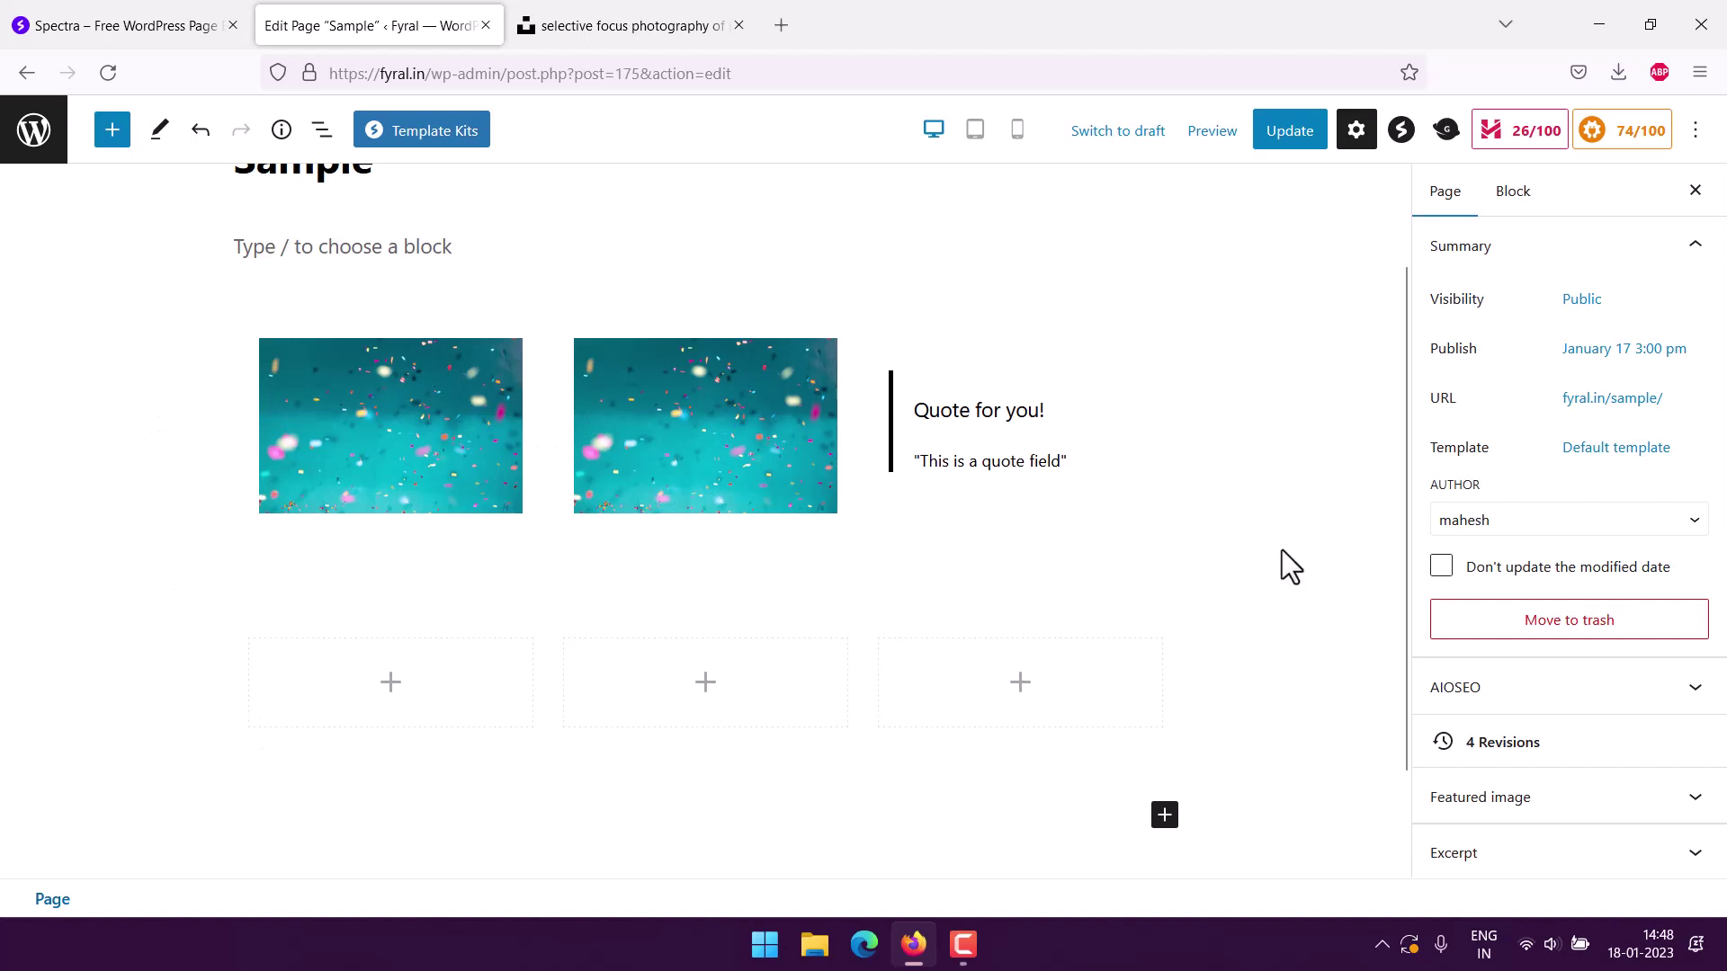
Remove the whole outer Container with its six cells from the Sample page
{"action": "left_click", "coordinate": [968, 342]}
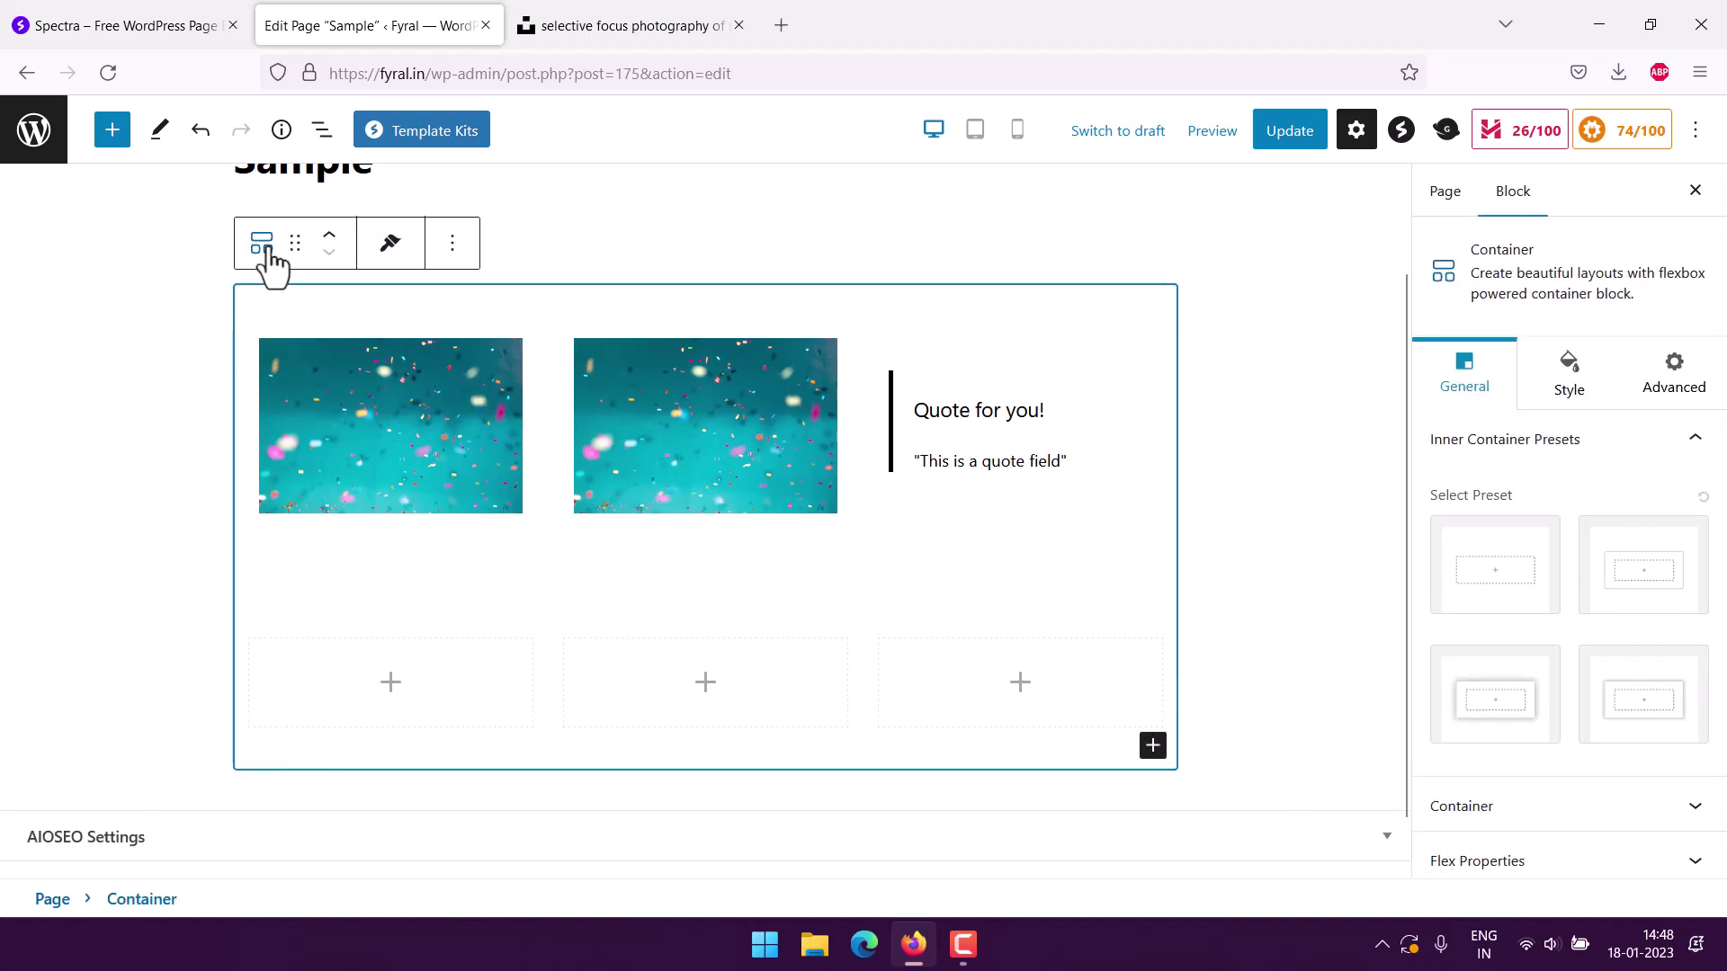
{"action": "left_click", "coordinate": [453, 245]}
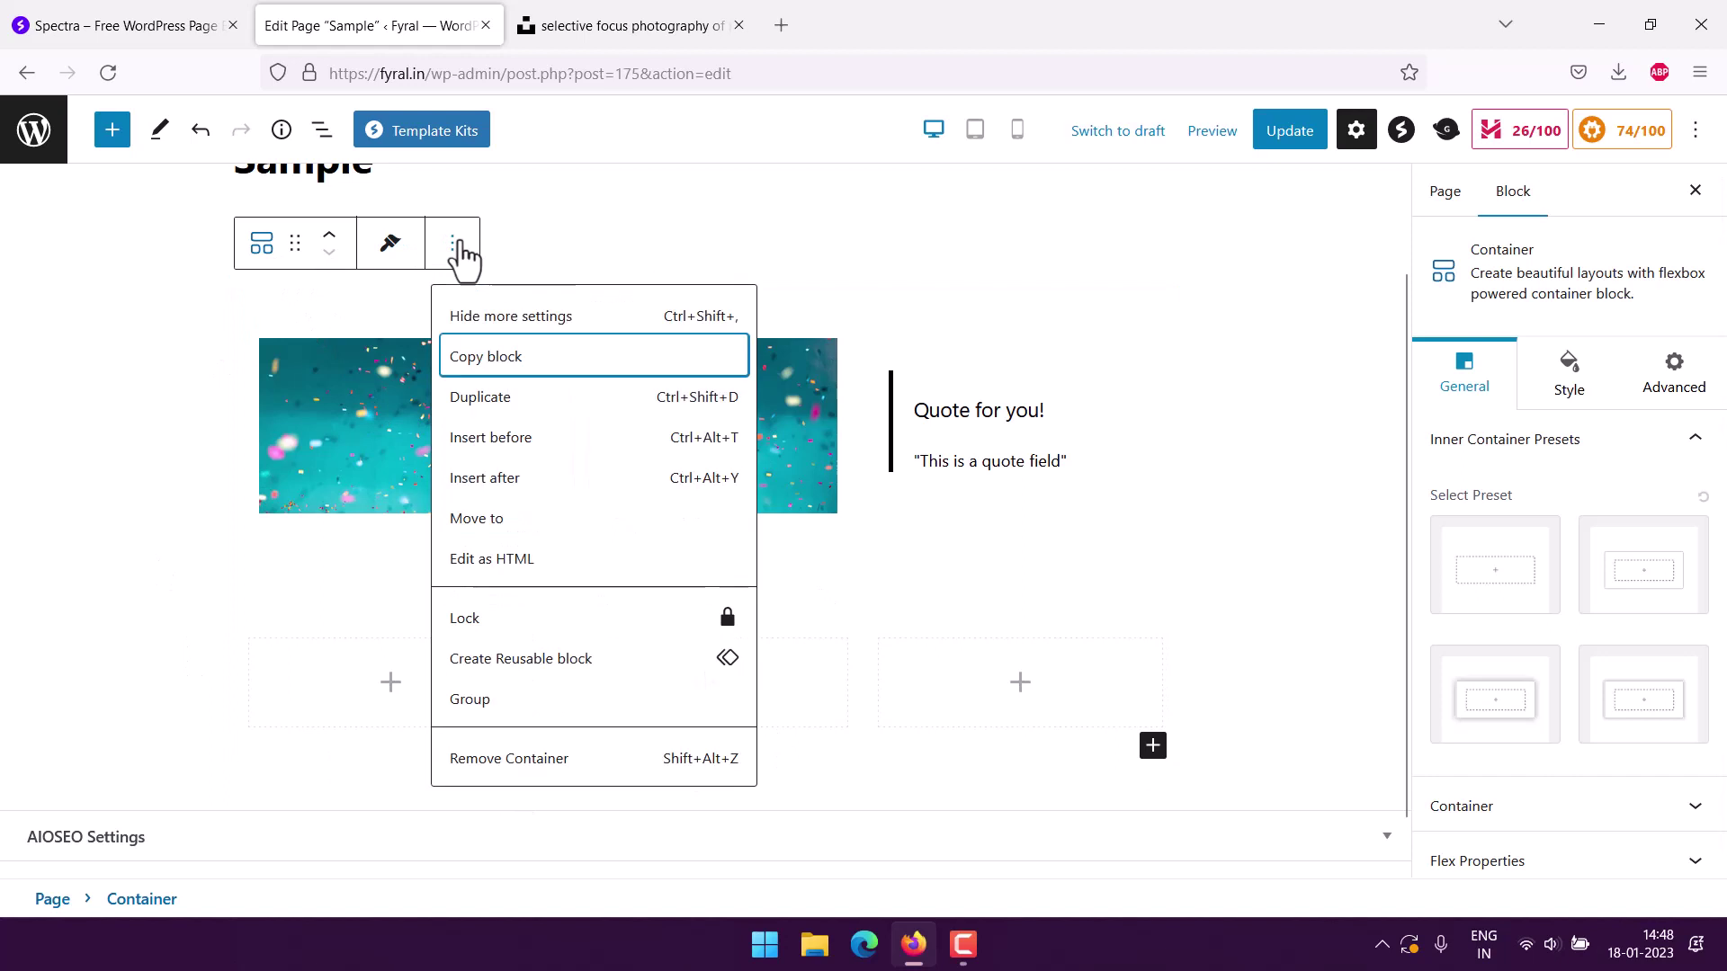
{"action": "left_click", "coordinate": [553, 760]}
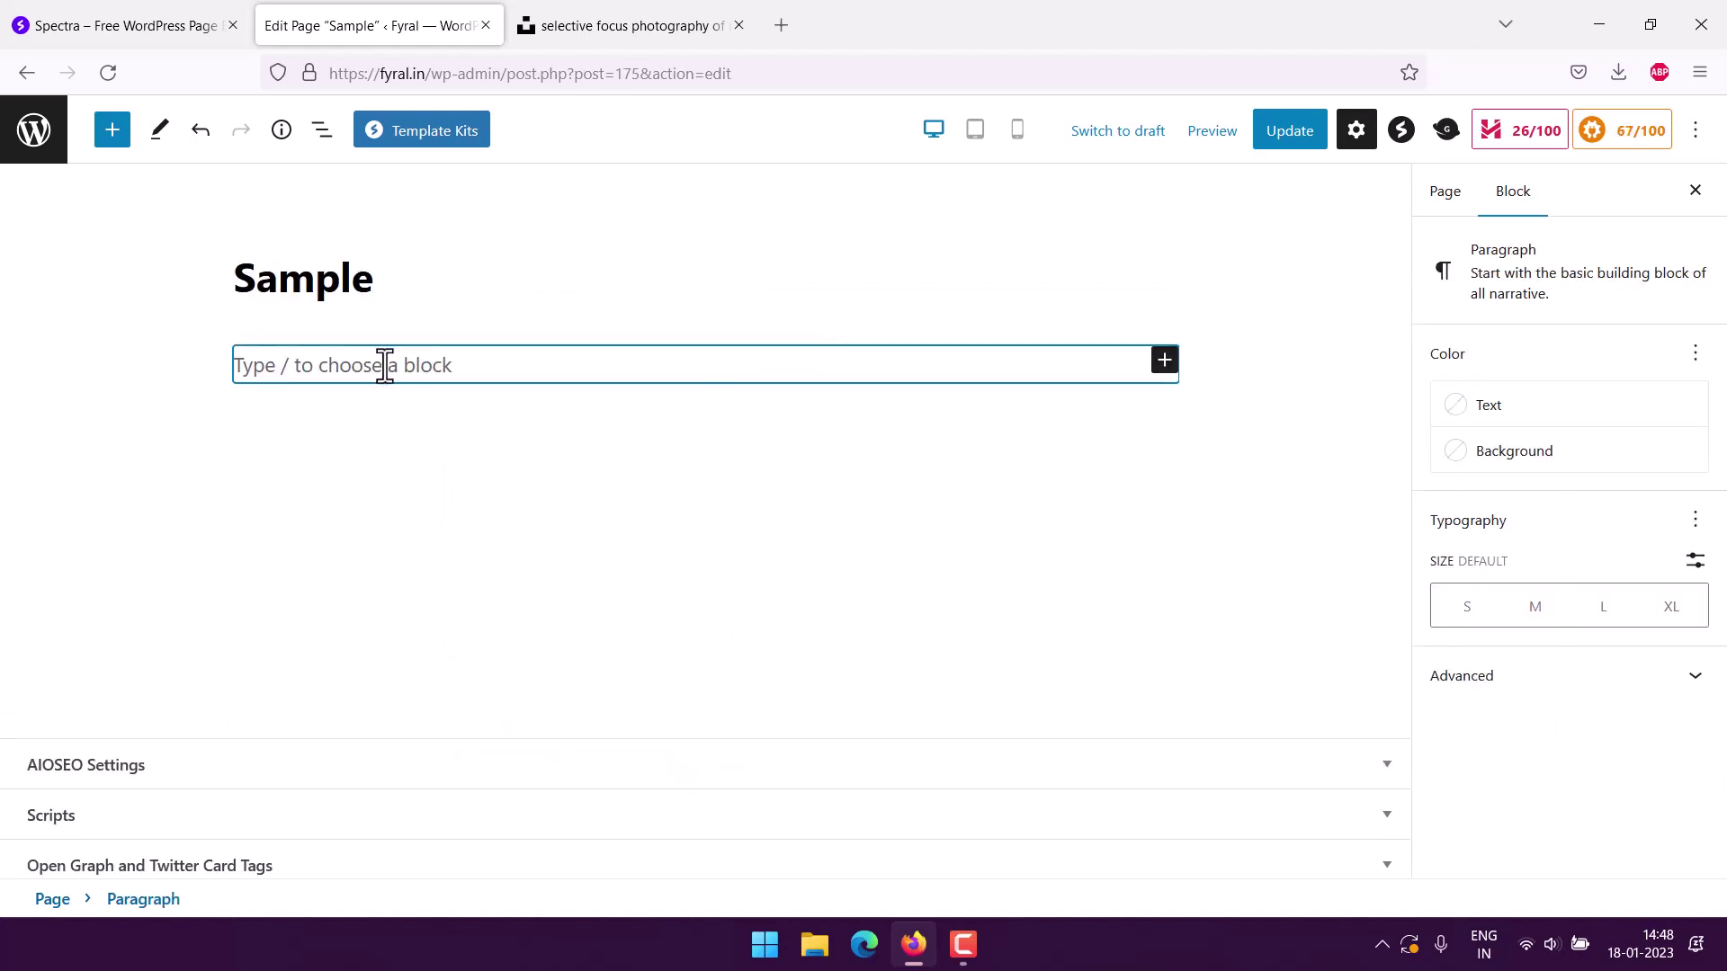
Insert a new Spectra Container block from the full block list at the empty paragraph below the page title
{"action": "left_click", "coordinate": [1165, 362]}
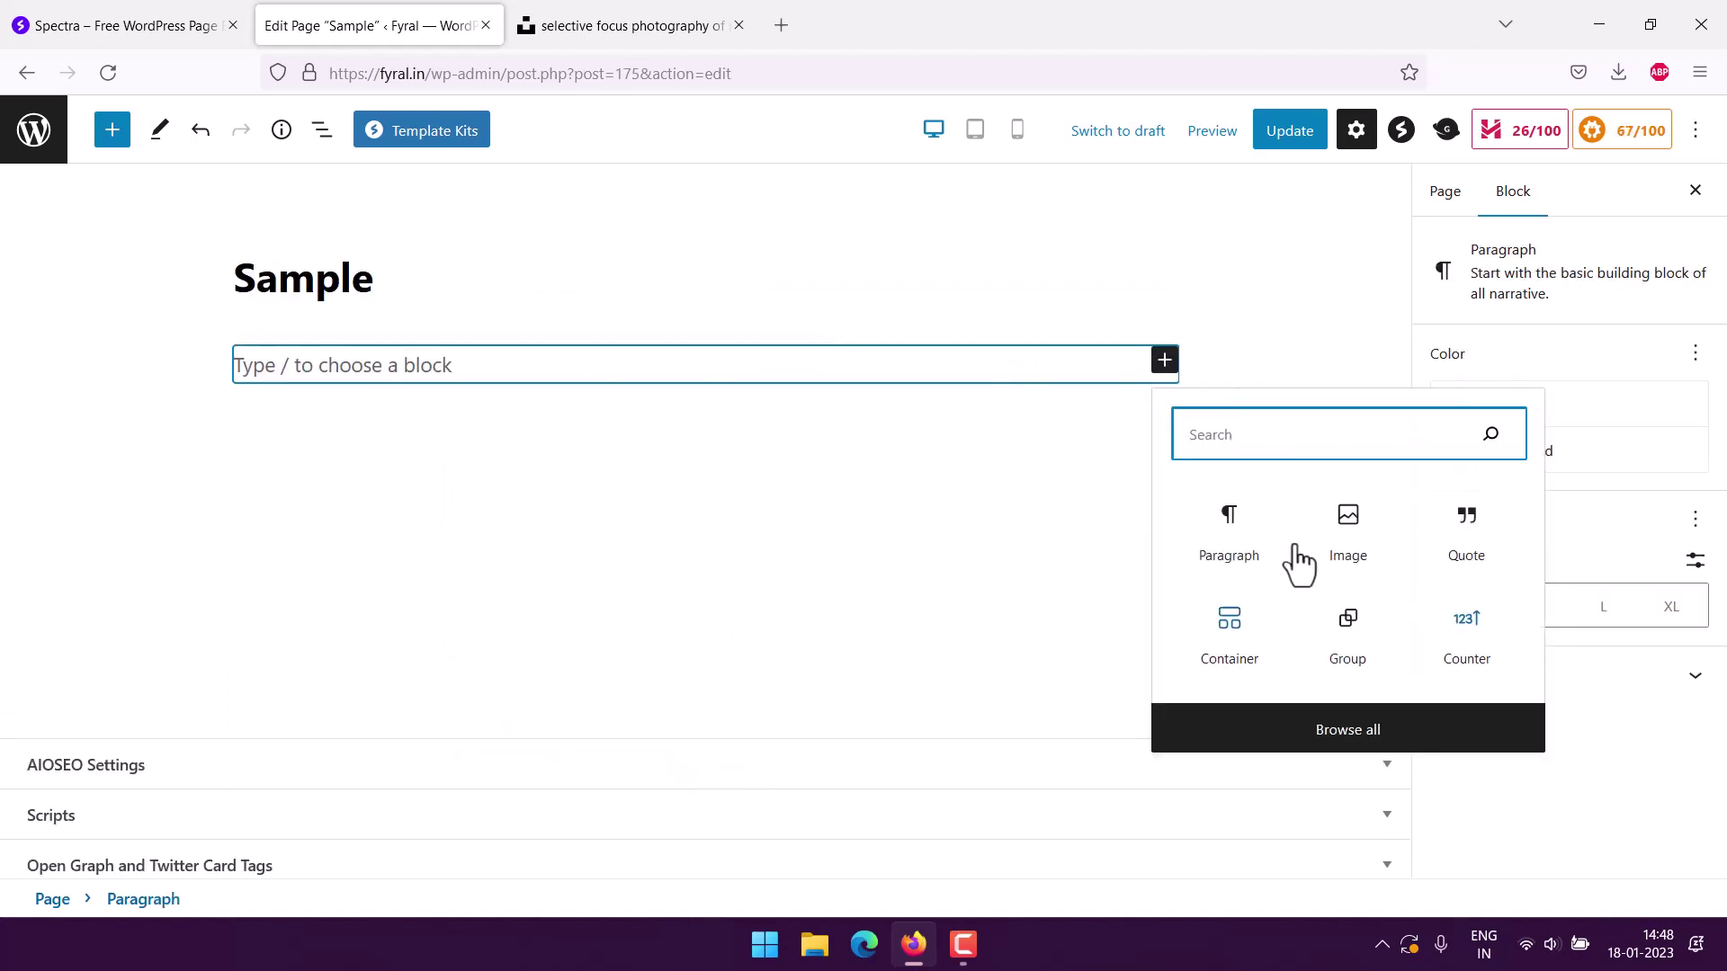
{"action": "left_click", "coordinate": [1347, 729]}
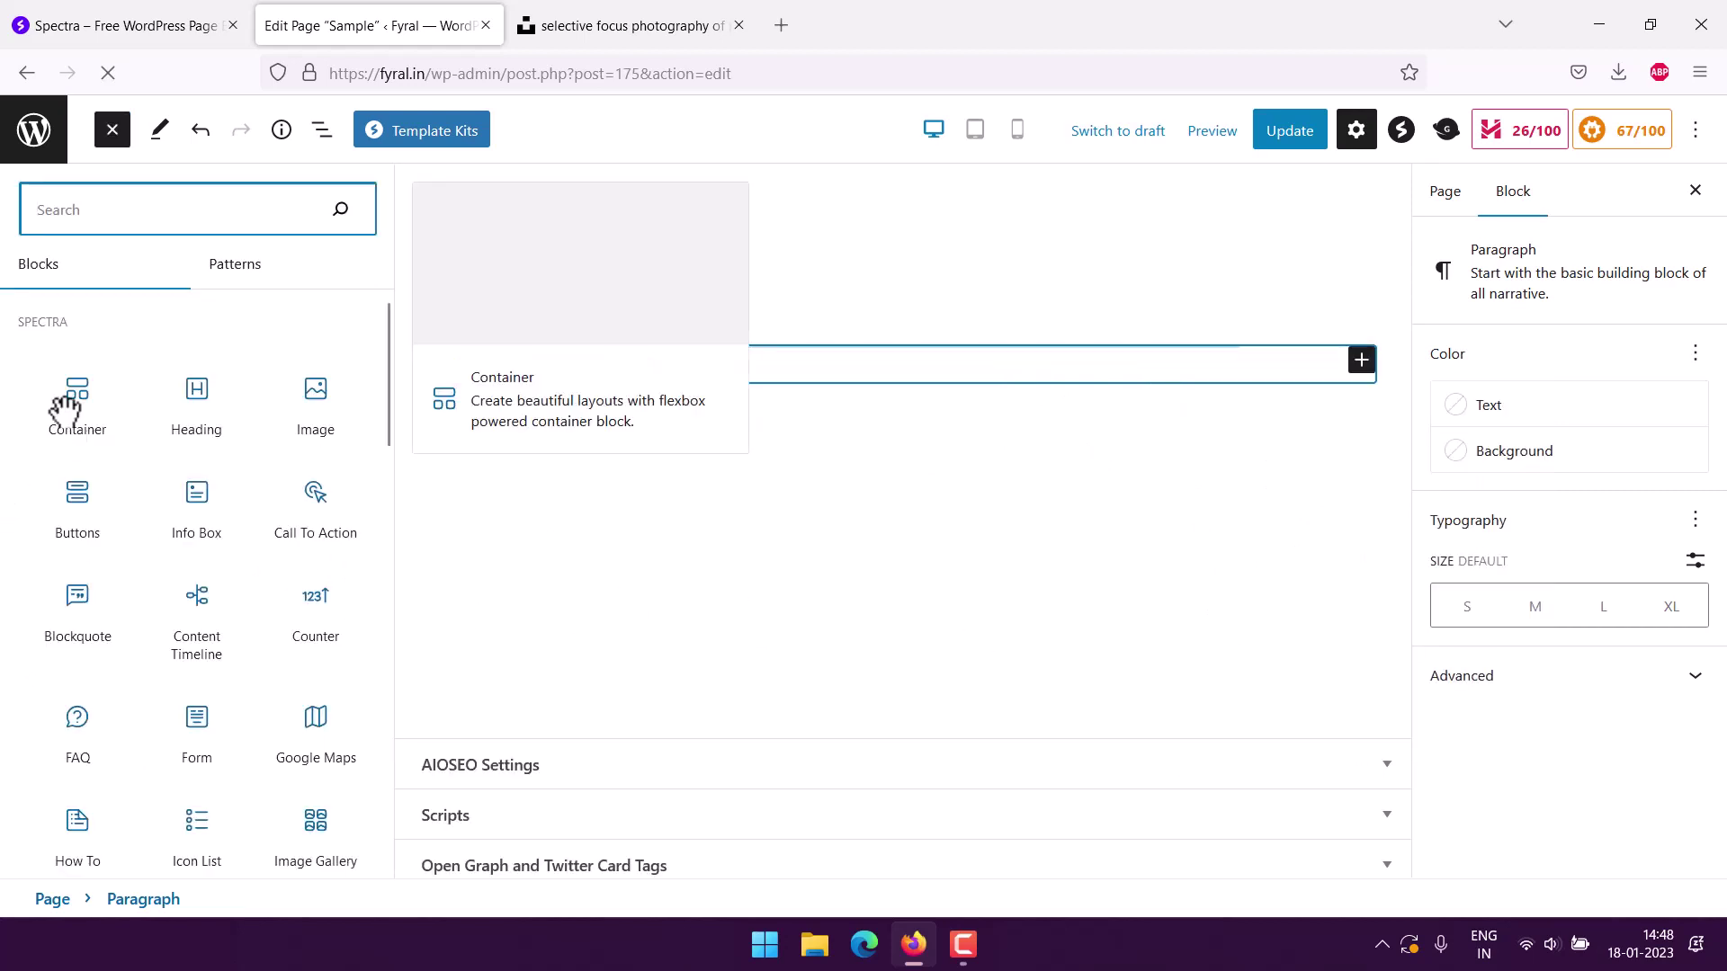
{"action": "left_click", "coordinate": [65, 411]}
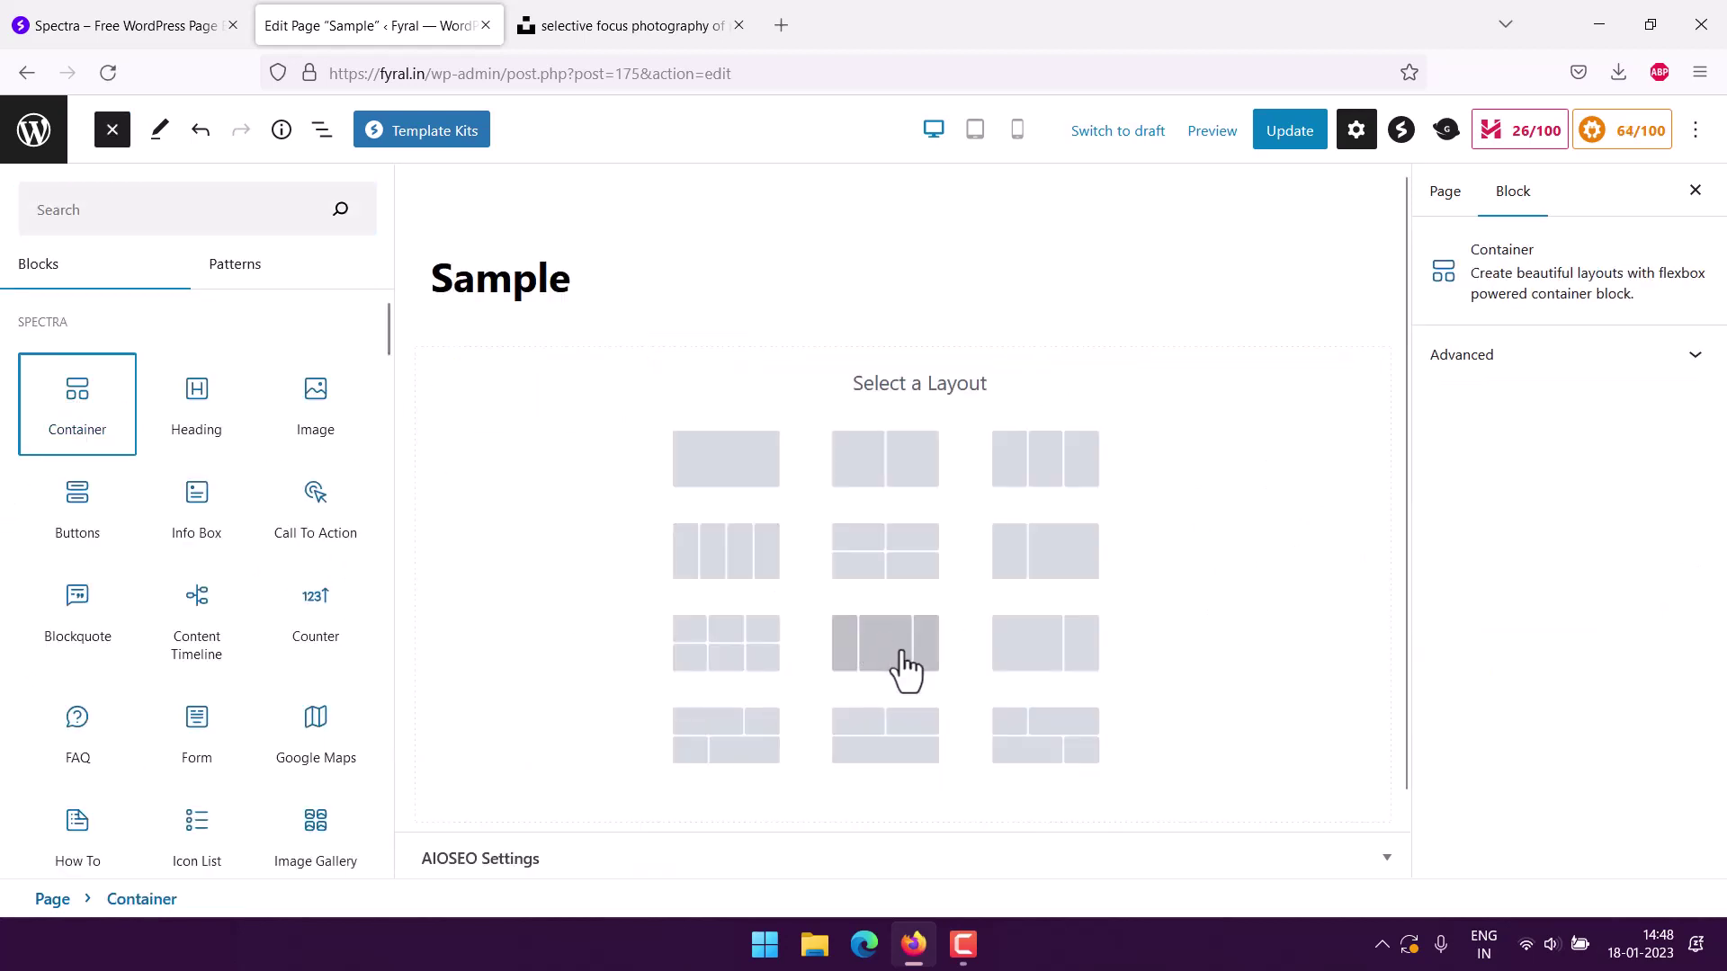